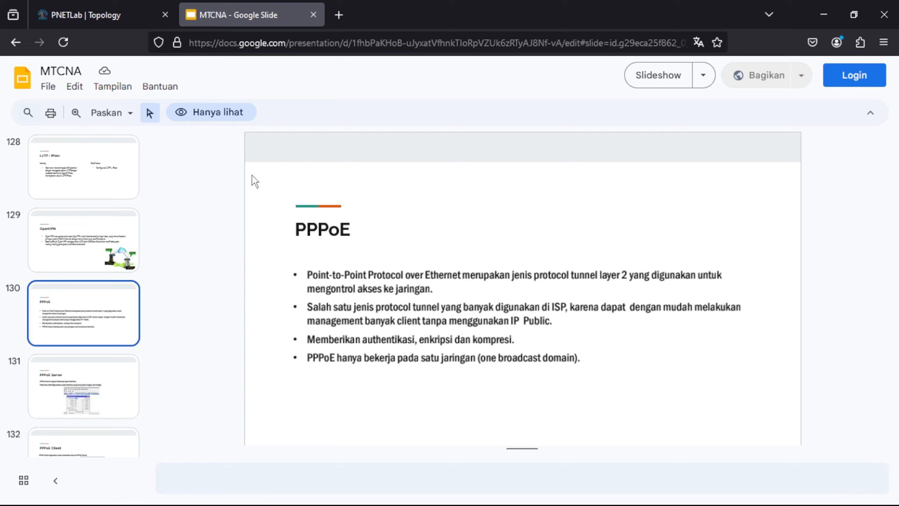
Step: Switch from the Google Slides PPPoE slide to the PNETLab | Topology browser tab
left_click(143, 6)
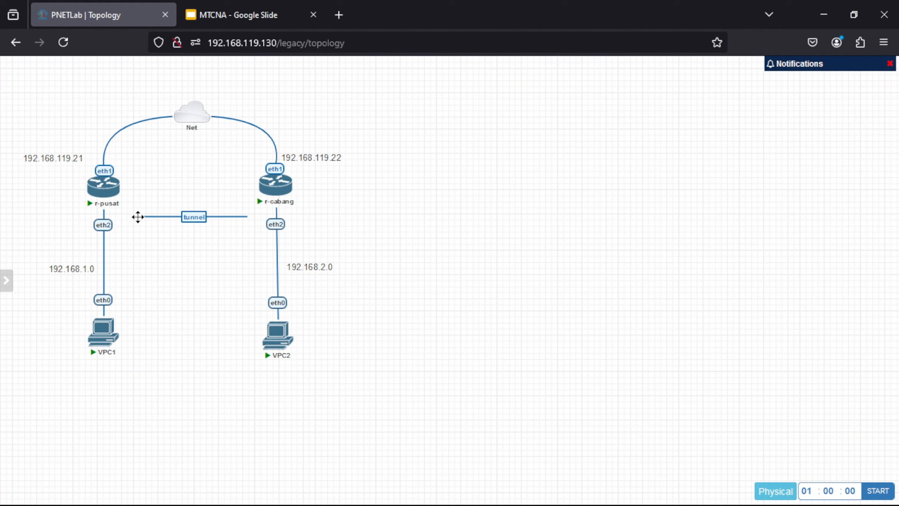
Step: Delete the tunnel link between the routers and the 192.168.119.22 label
right_click(137, 216)
left_click(176, 265)
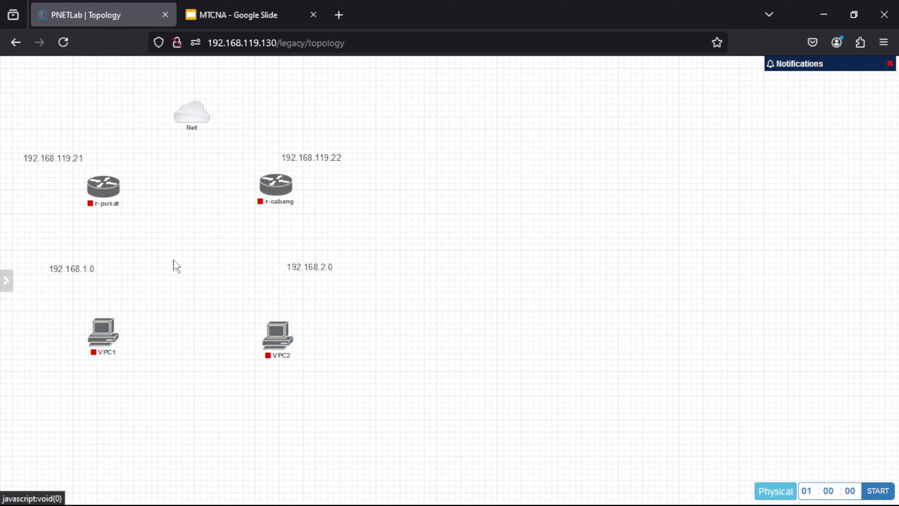
right_click(318, 157)
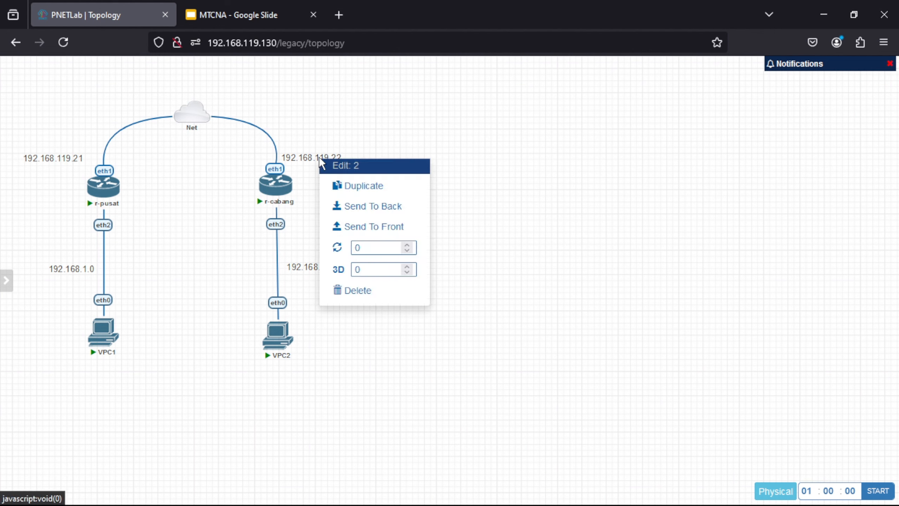
left_click(366, 298)
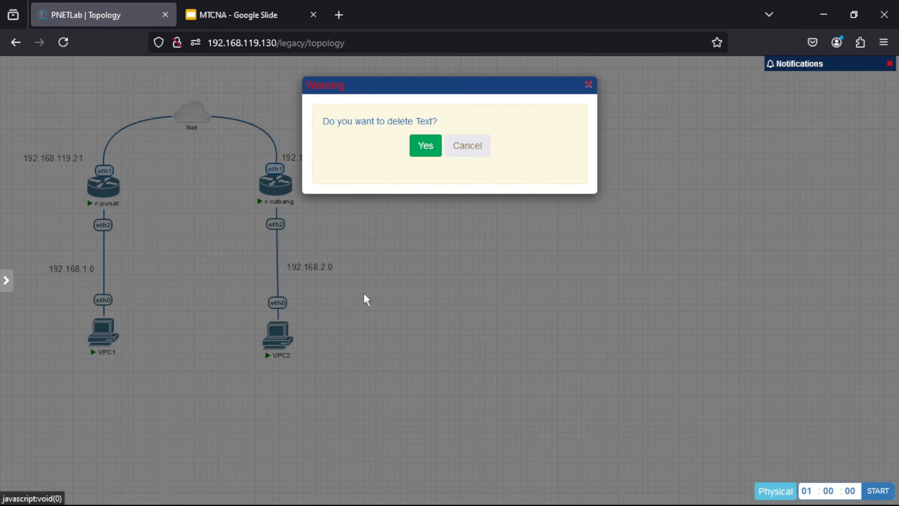
left_click(423, 145)
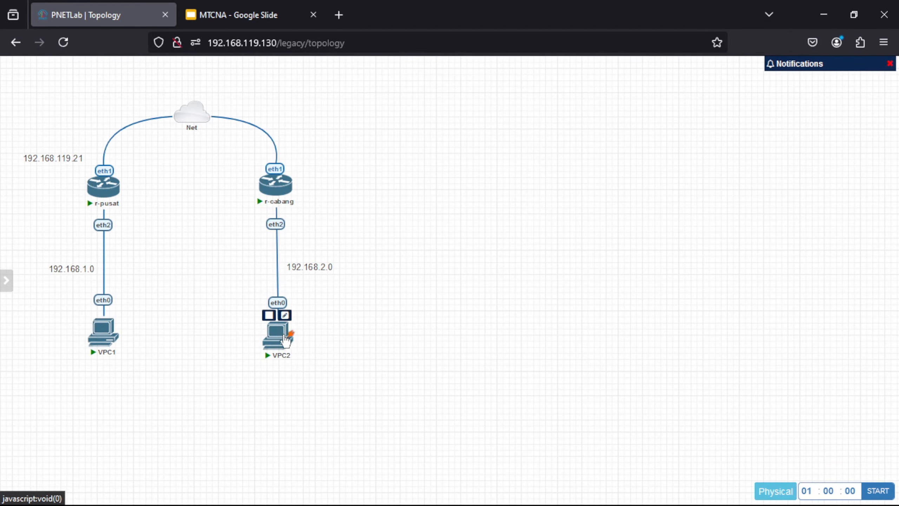
Step: Stop VPC1 and VPC2, then delete both VPCs
left_click(269, 315)
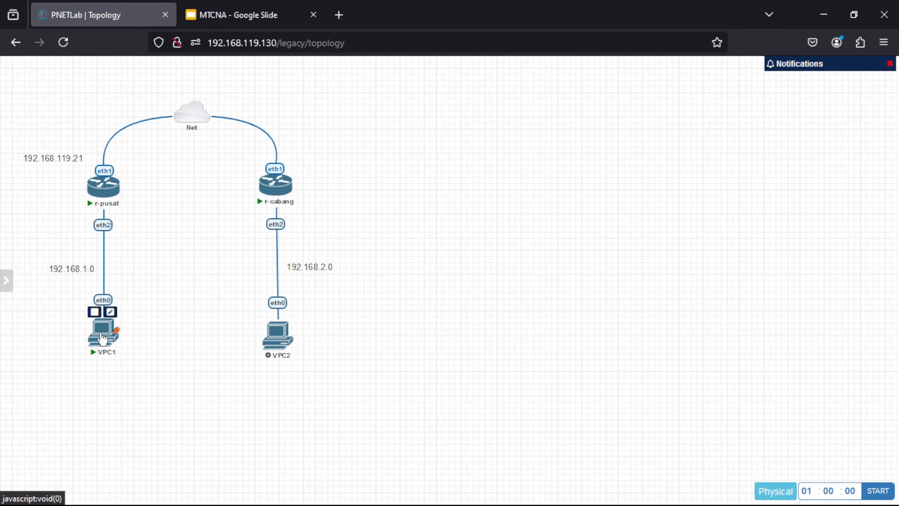
left_click(94, 312)
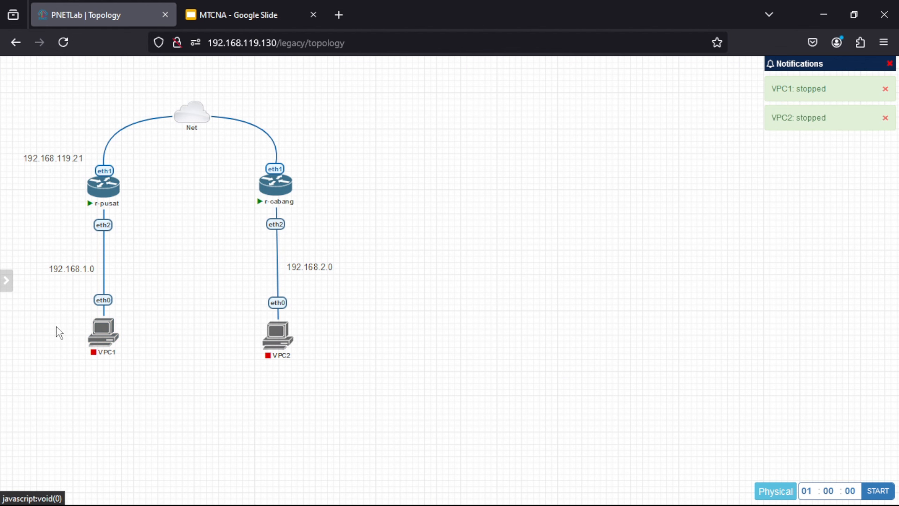
left_click_drag(60, 333, 320, 353)
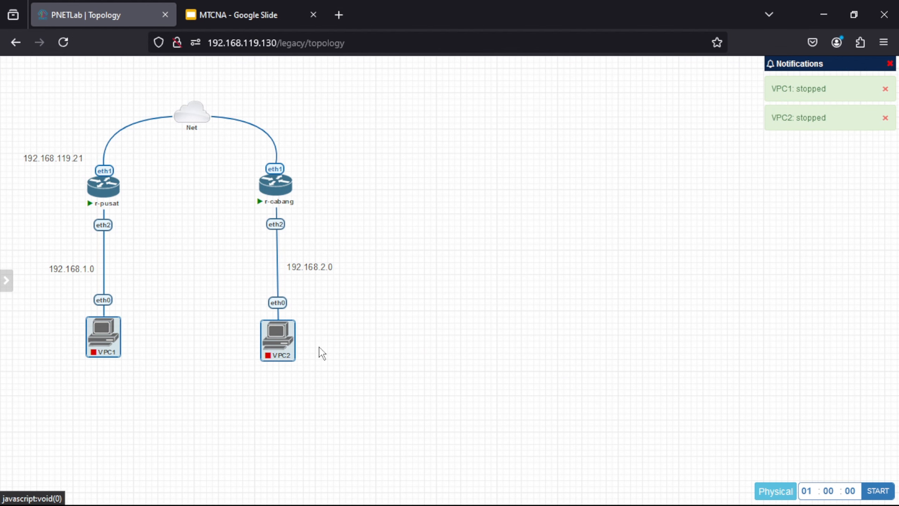
right_click(286, 355)
left_click(342, 490)
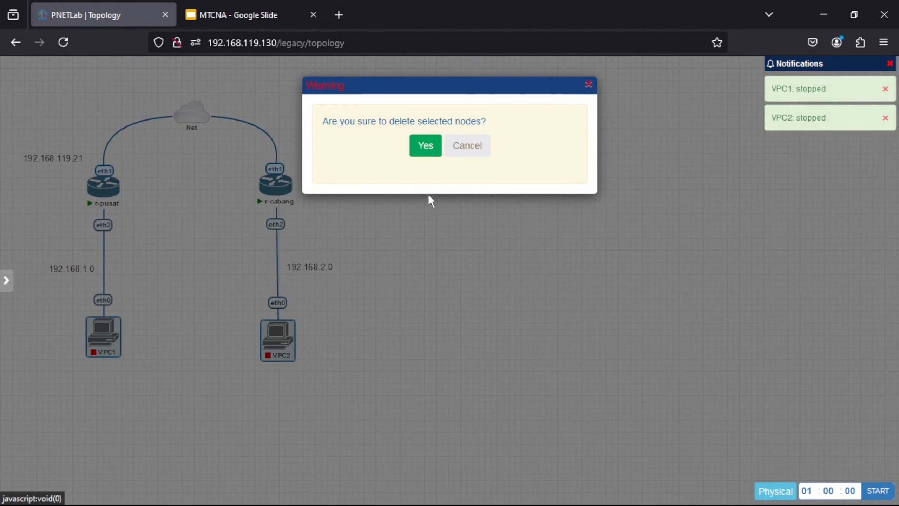
left_click(426, 151)
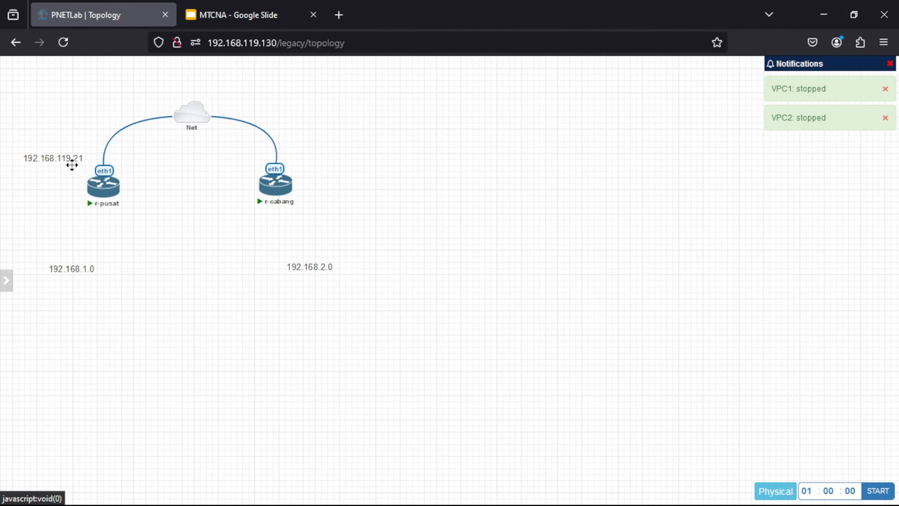
Step: Delete the IP text labels, including the 192.168.1.0 and 192.168.2.0 labels
right_click(70, 162)
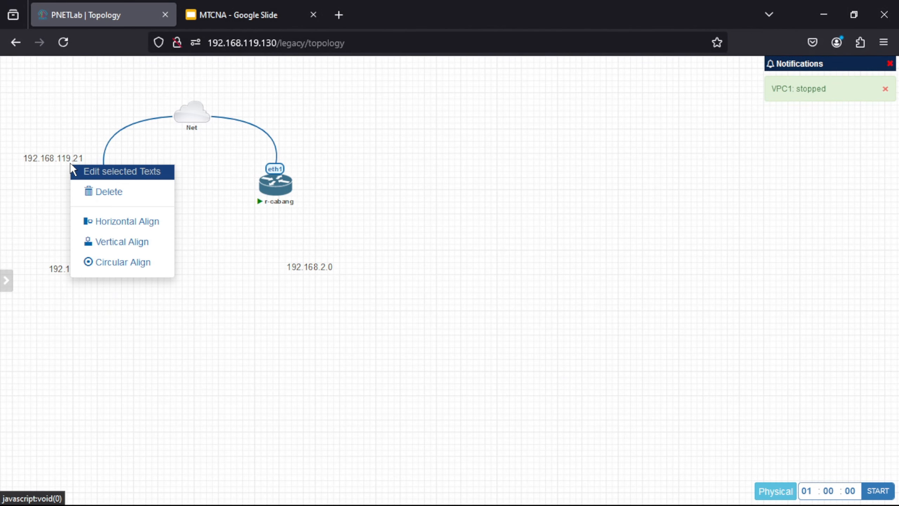
left_click(98, 192)
left_click(423, 153)
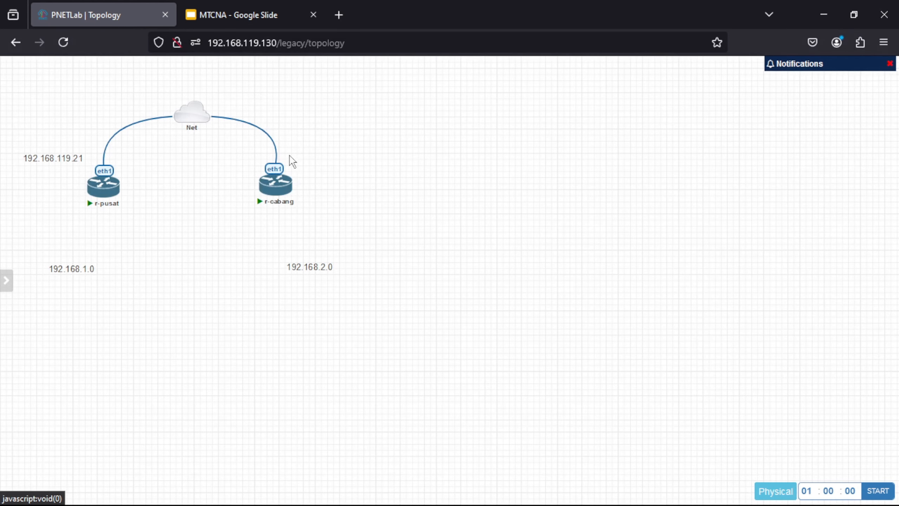
left_click_drag(43, 253, 337, 274)
left_click_drag(43, 252, 365, 297)
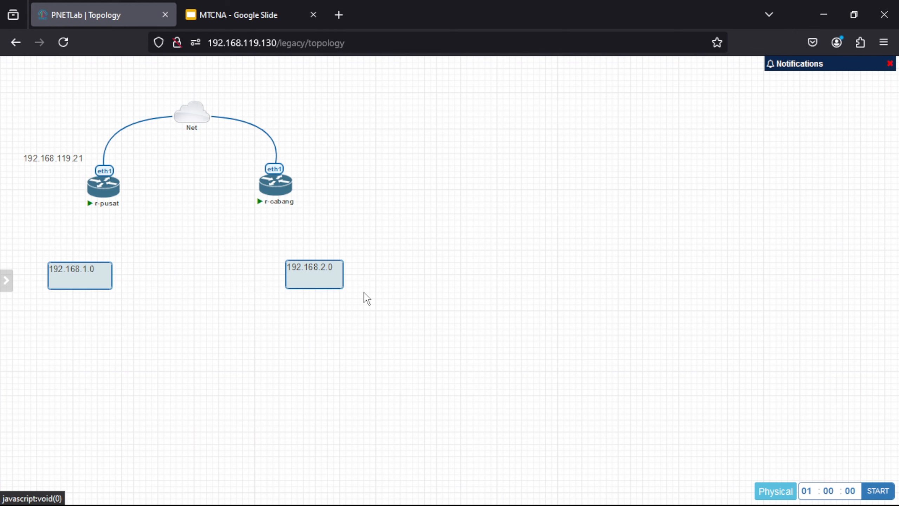
right_click(318, 272)
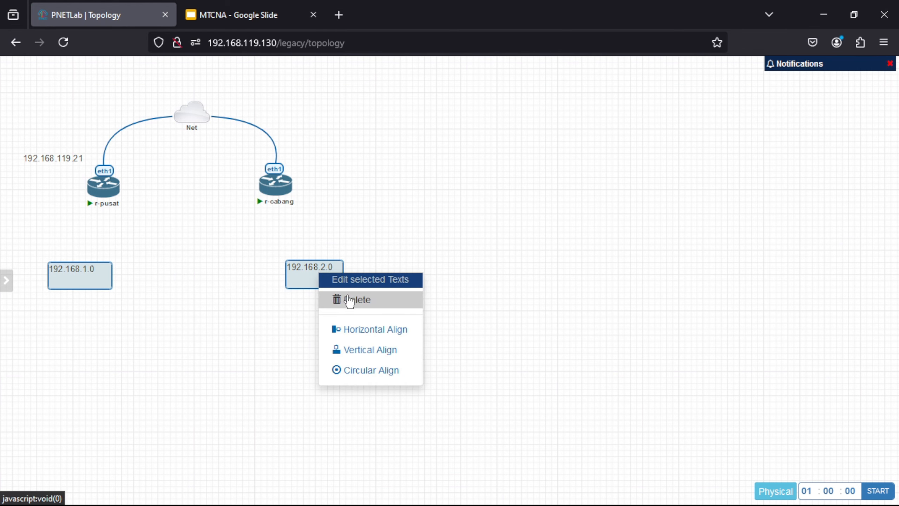
left_click(349, 299)
left_click(423, 145)
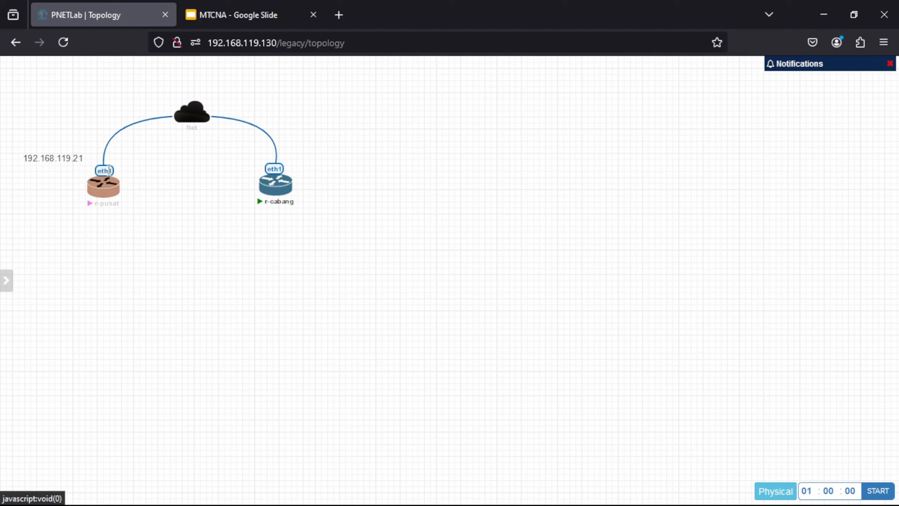
Step: Delete the Net links to r-pusat and r-cabang and the 192.168.119.21 label
right_click(108, 171)
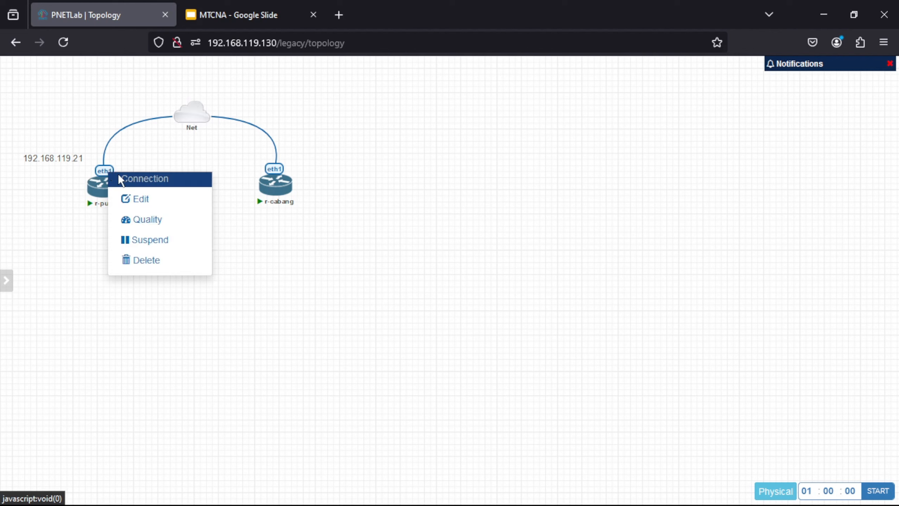
left_click(162, 261)
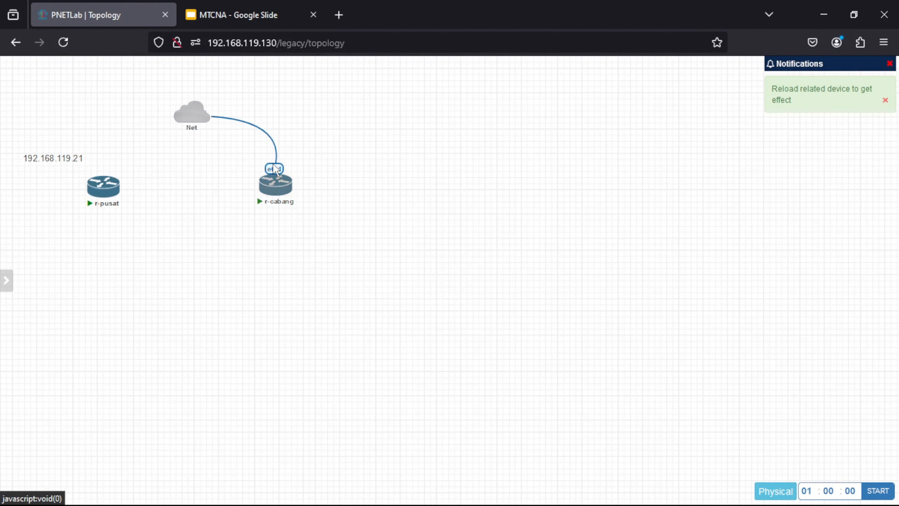
right_click(278, 166)
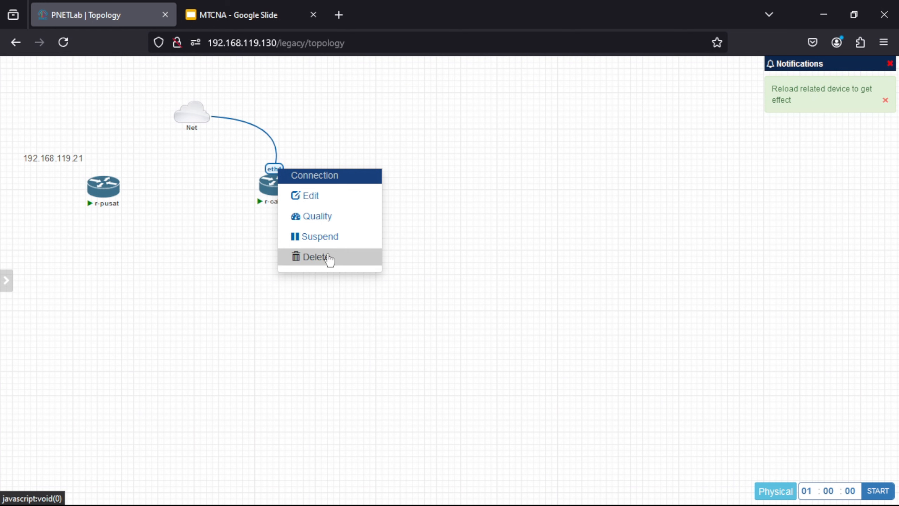
left_click(327, 257)
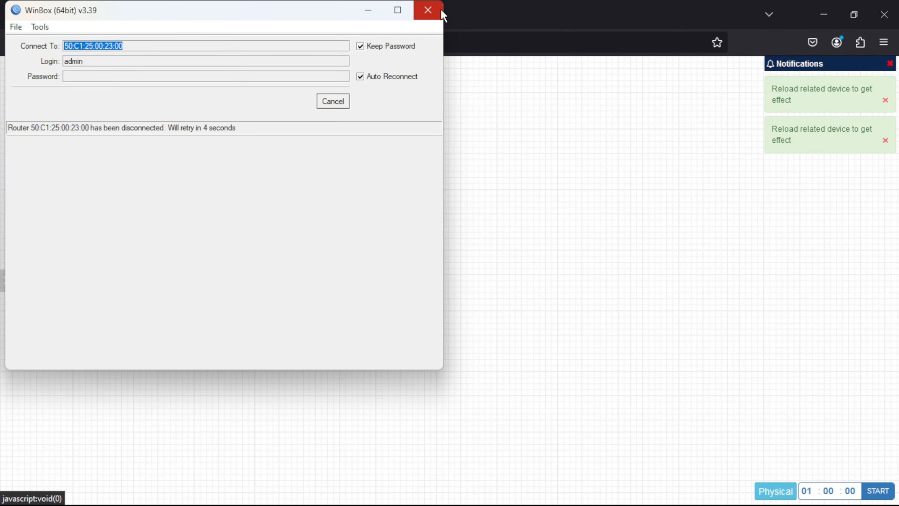
left_click(441, 10)
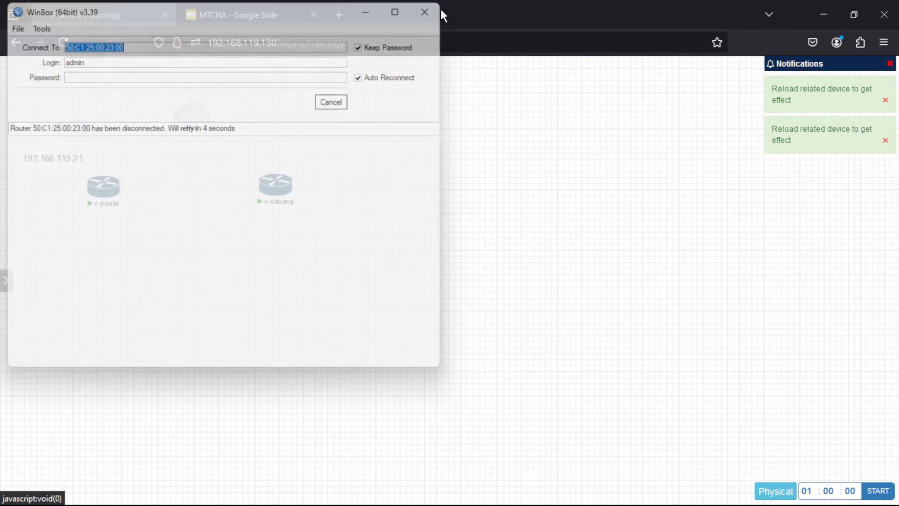
right_click(56, 164)
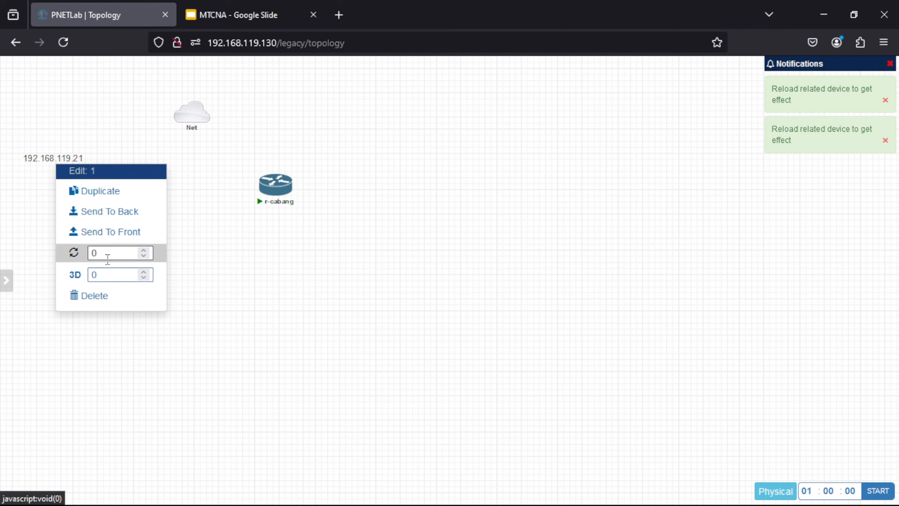
left_click(115, 295)
left_click(423, 149)
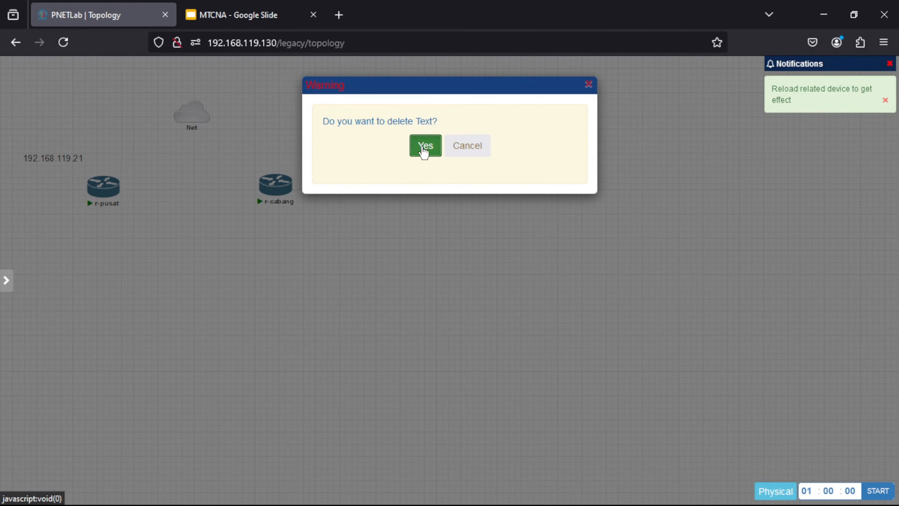
Step: Reposition the routers and connect the Net cloud to r-pusat eth1
left_click_drag(276, 185, 347, 188)
left_click_drag(412, 211, 480, 218)
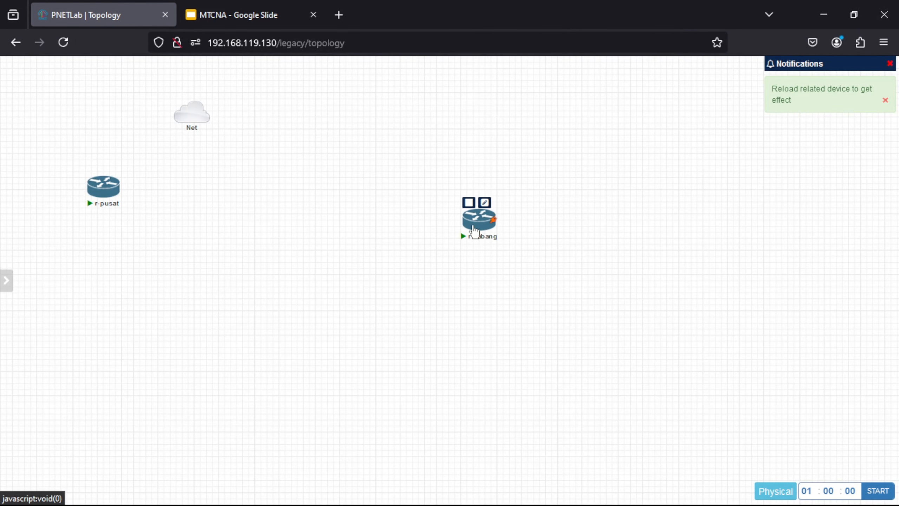
left_click_drag(104, 201, 217, 215)
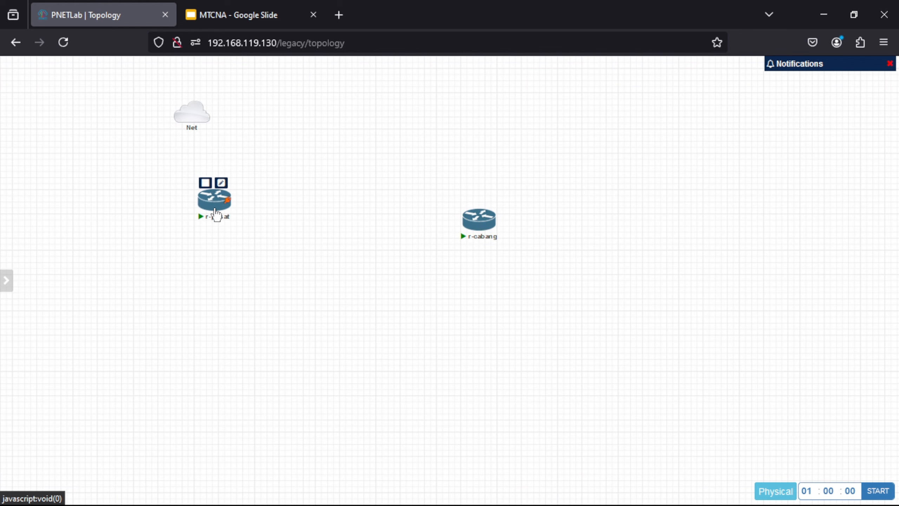
left_click_drag(208, 117, 227, 196)
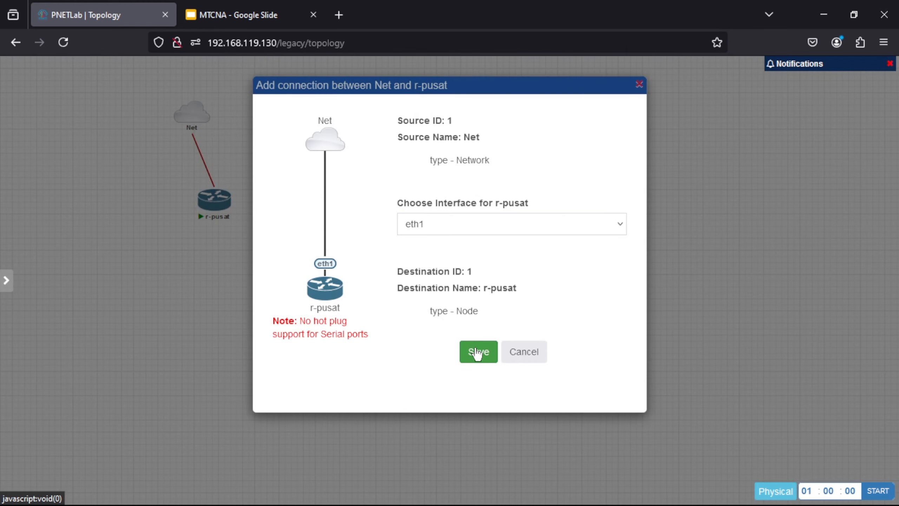
left_click(473, 348)
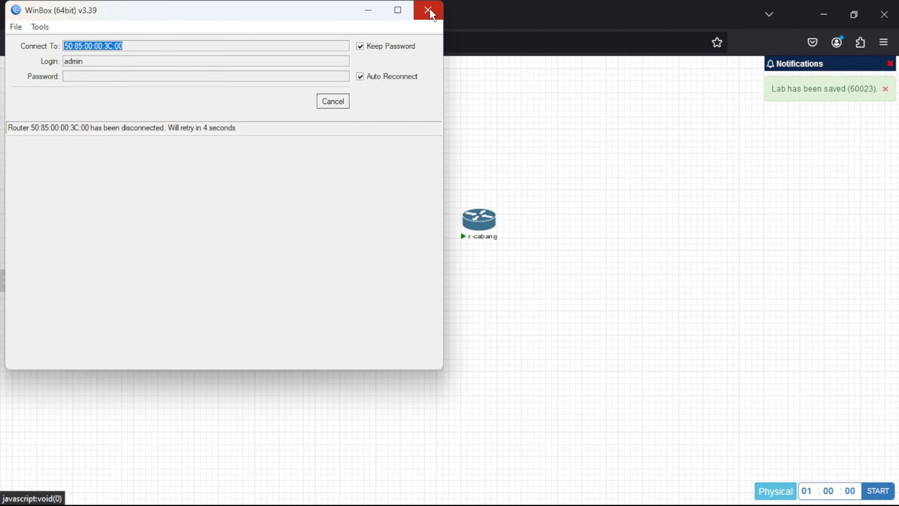
Step: Move r-cabang down-left and link r-pusat eth2 to r-cabang eth1
left_click(429, 10)
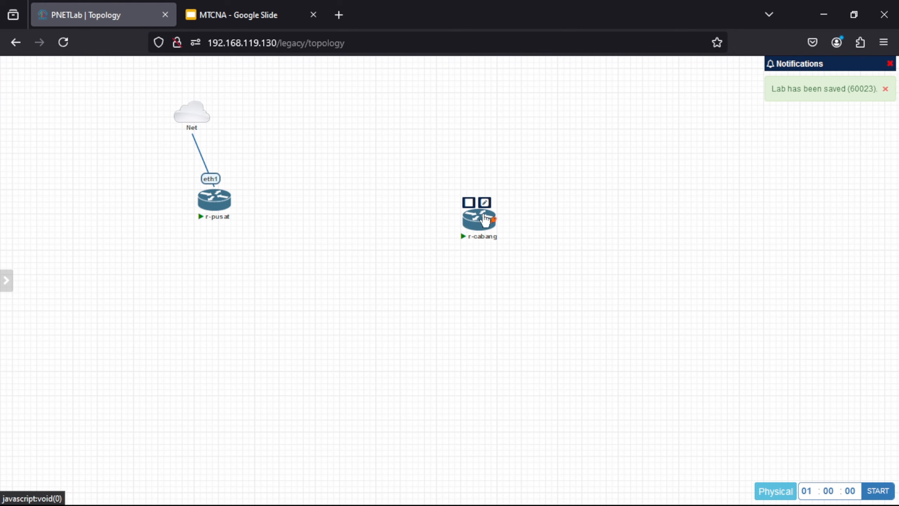
left_click_drag(483, 221, 407, 263)
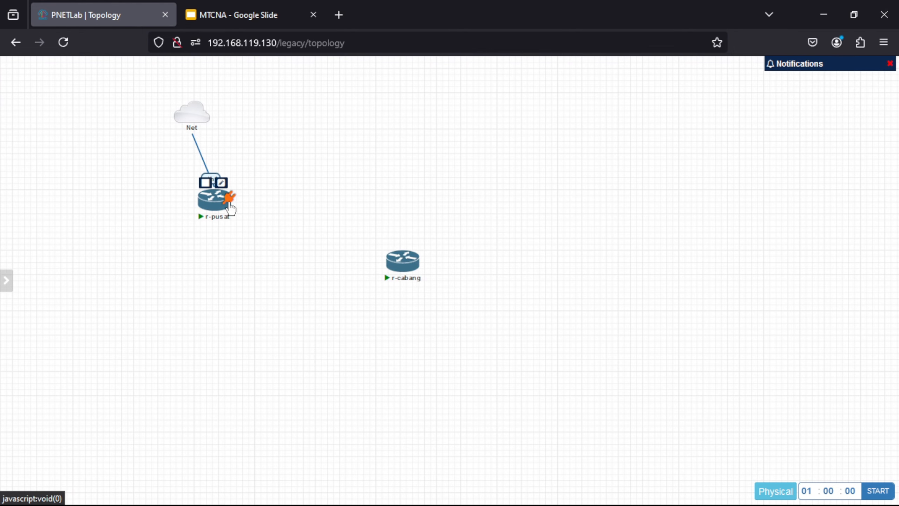
left_click_drag(229, 206, 401, 276)
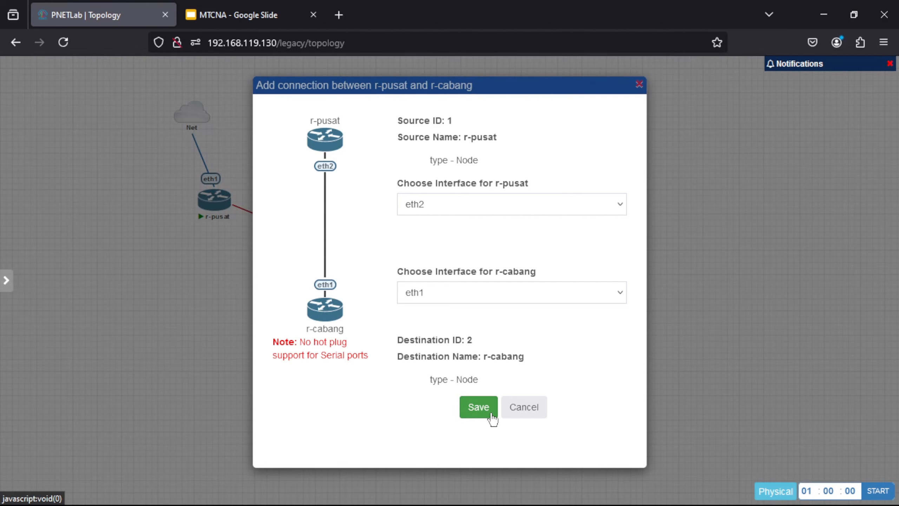
left_click(485, 411)
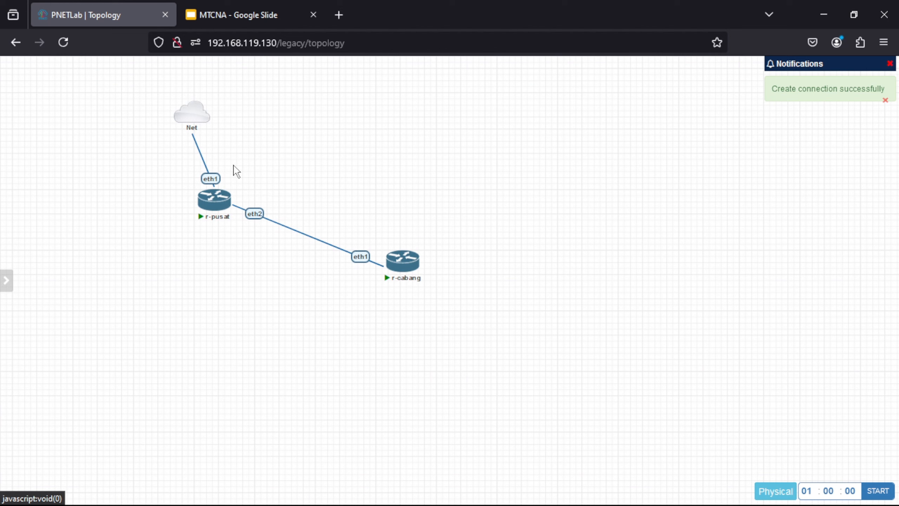
mouse_move(407, 259)
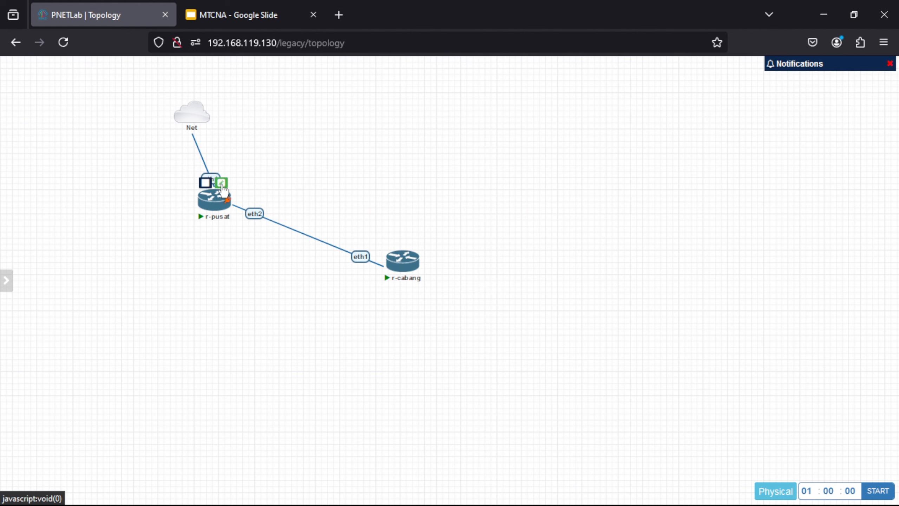
Step: Rename router node r-pusat to r-isp
left_click(222, 184)
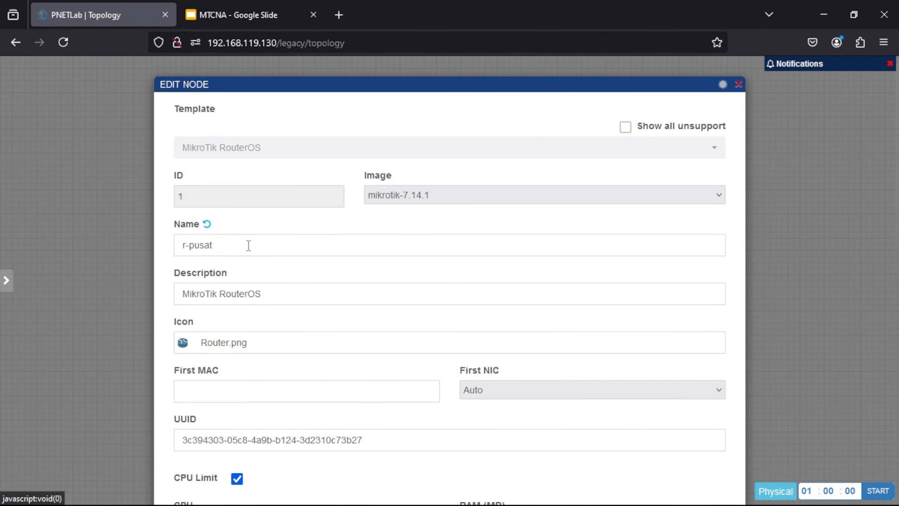
left_click(249, 245)
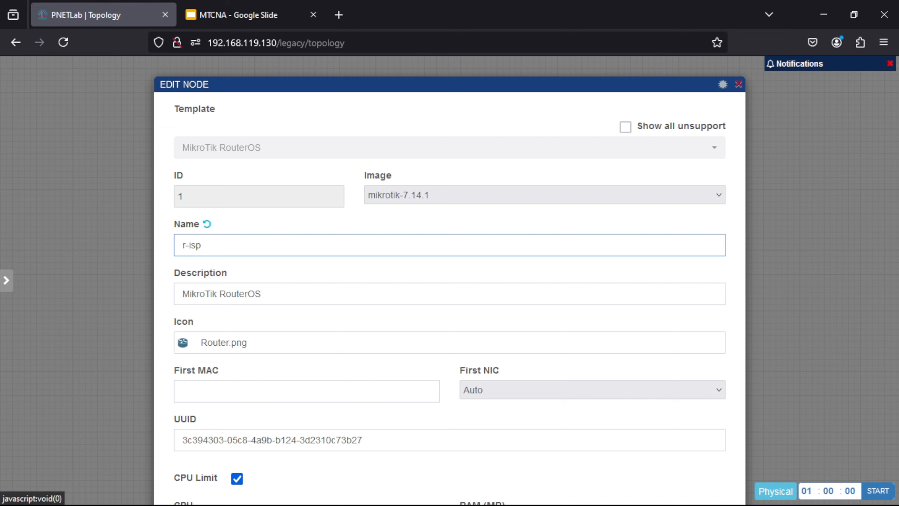
scroll(170, 400, "down", 10)
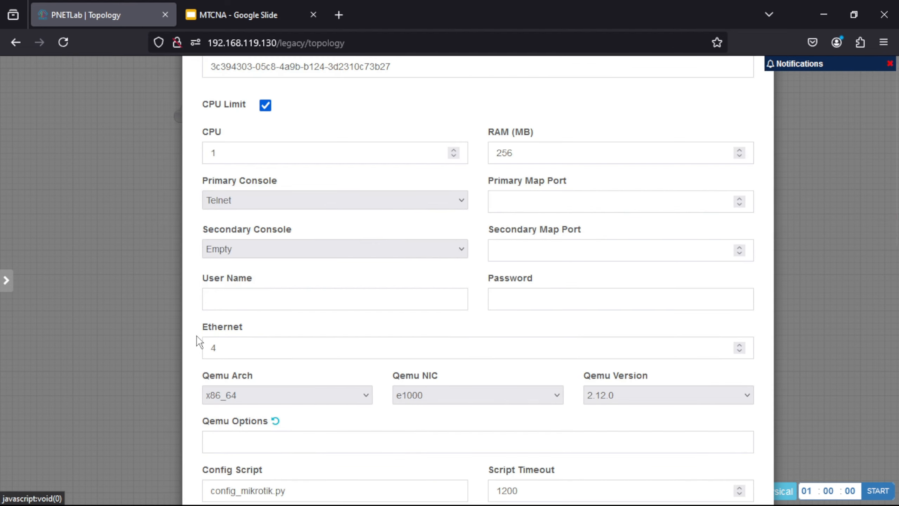
scroll(200, 342, "down", 5)
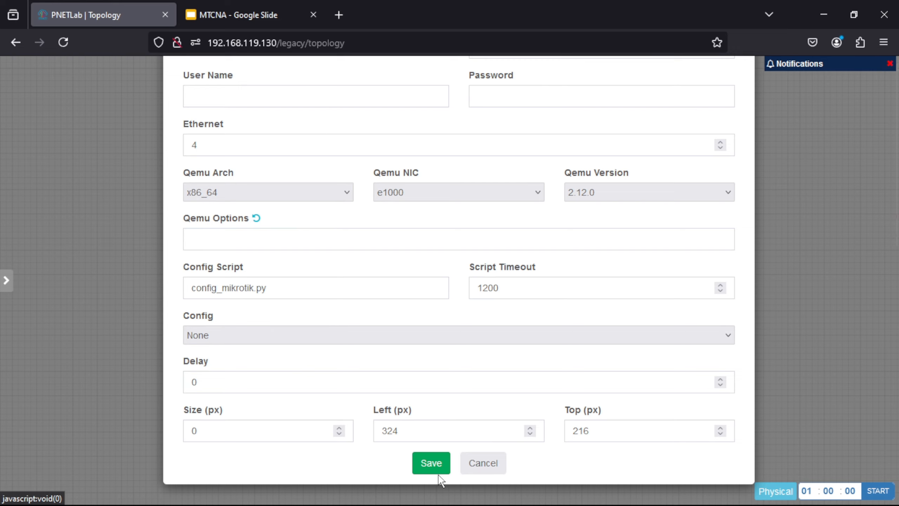
left_click(438, 473)
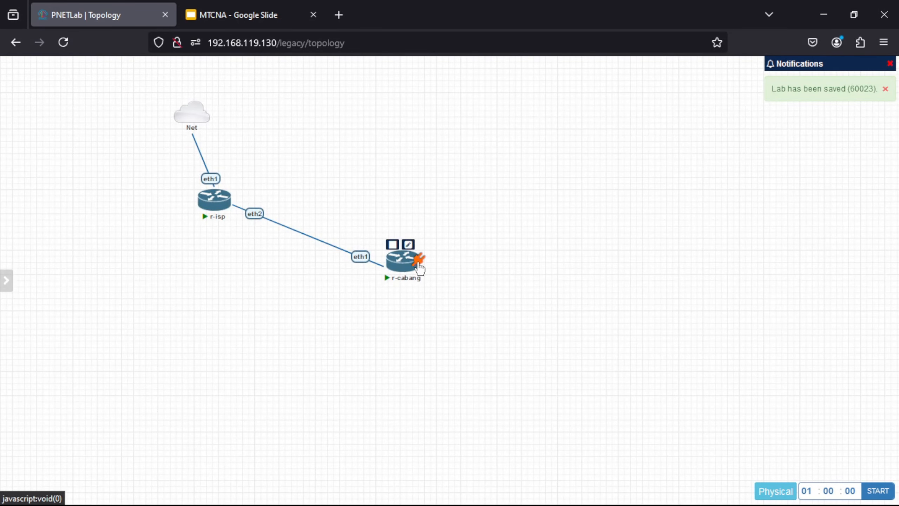
Step: Rename router node r-cabang to r-rizki
left_click(408, 246)
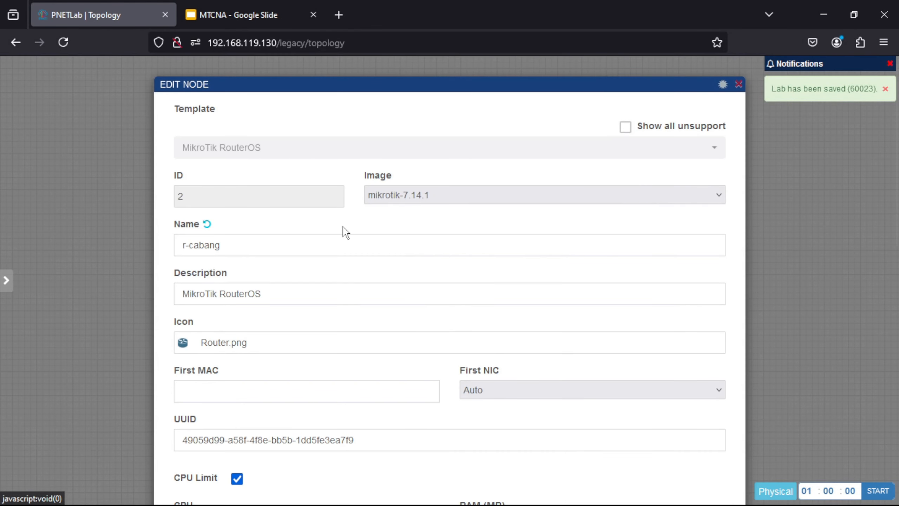
left_click(231, 249)
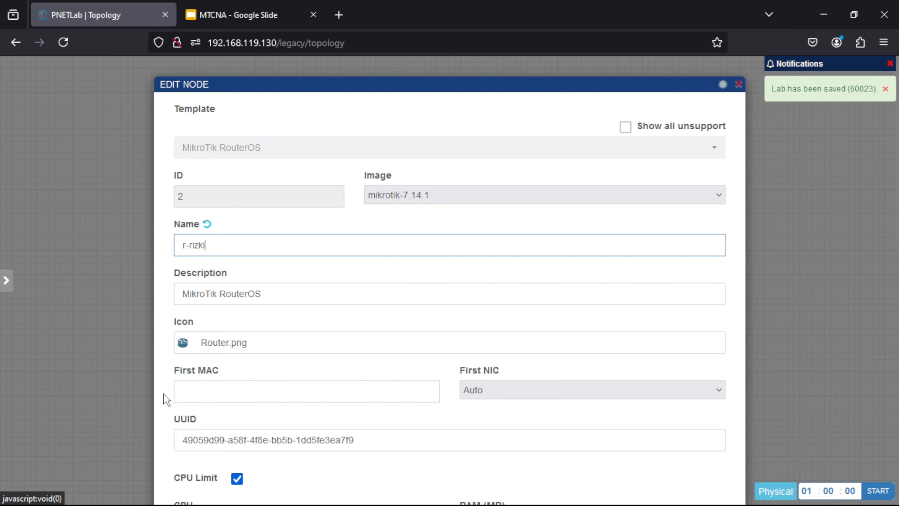
scroll(167, 390, "down", 5)
scroll(178, 337, "down", 6)
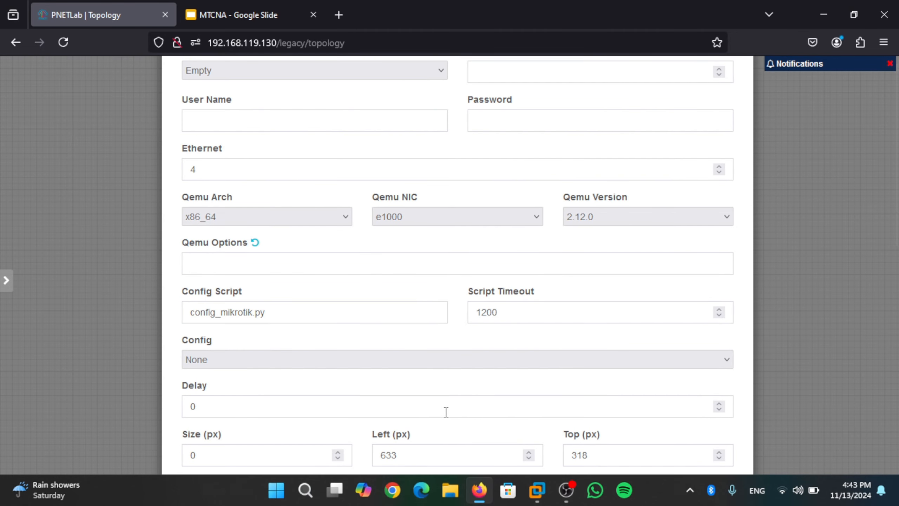
left_click(438, 491)
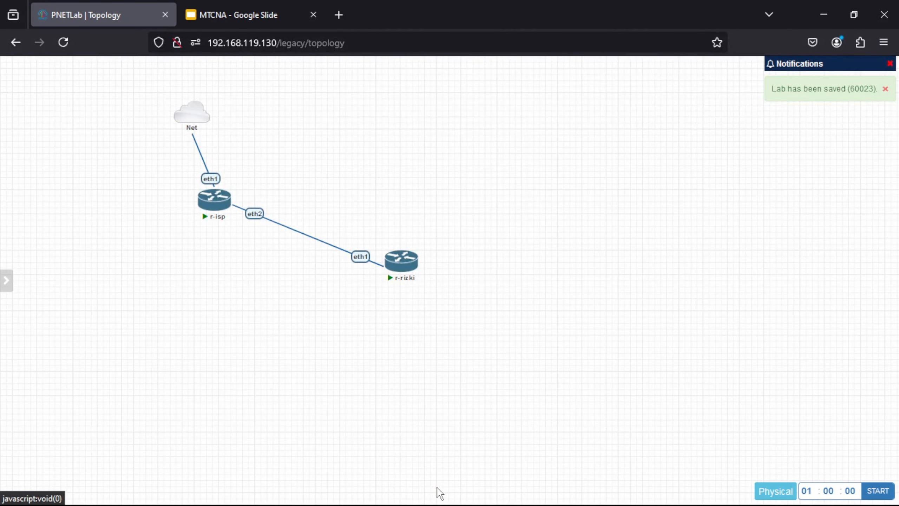
Step: Shift the Net cloud, r-isp and r-rizki to the left, closer together
mouse_move(189, 122)
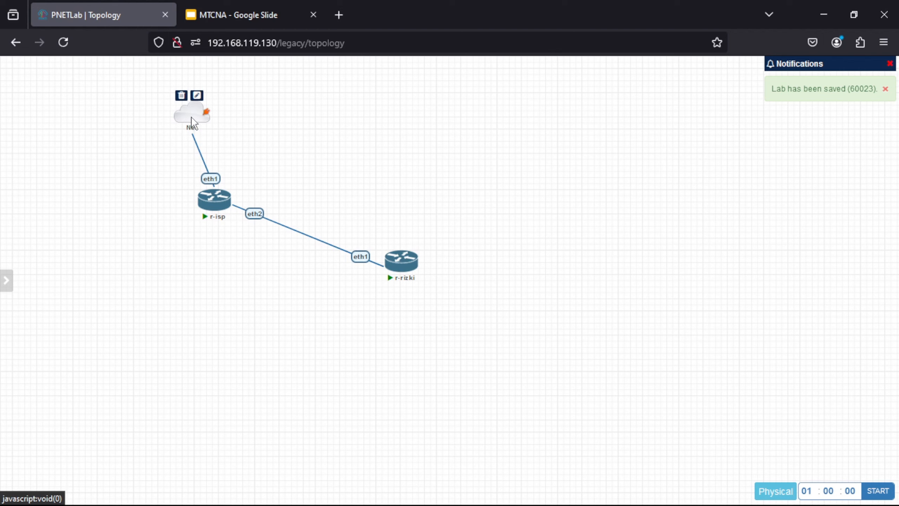
left_click_drag(191, 121, 88, 116)
mouse_move(215, 204)
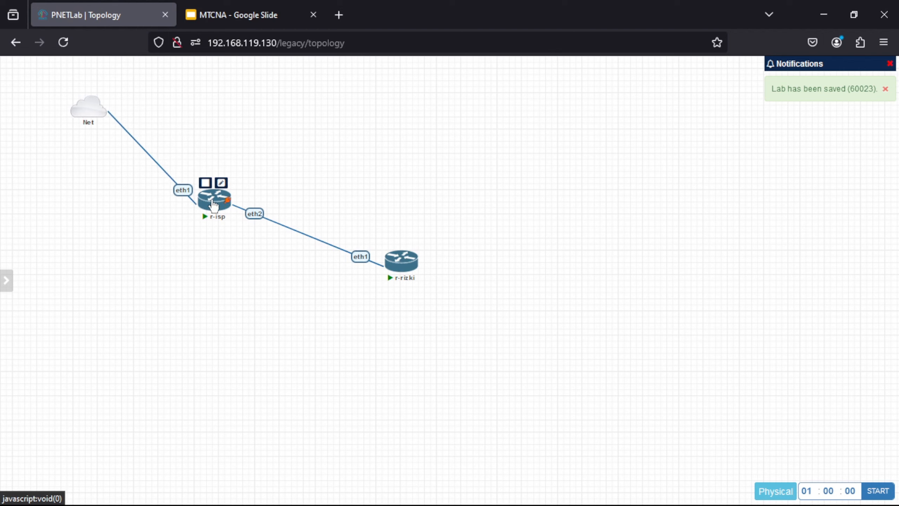
left_click_drag(215, 204, 103, 198)
mouse_move(396, 273)
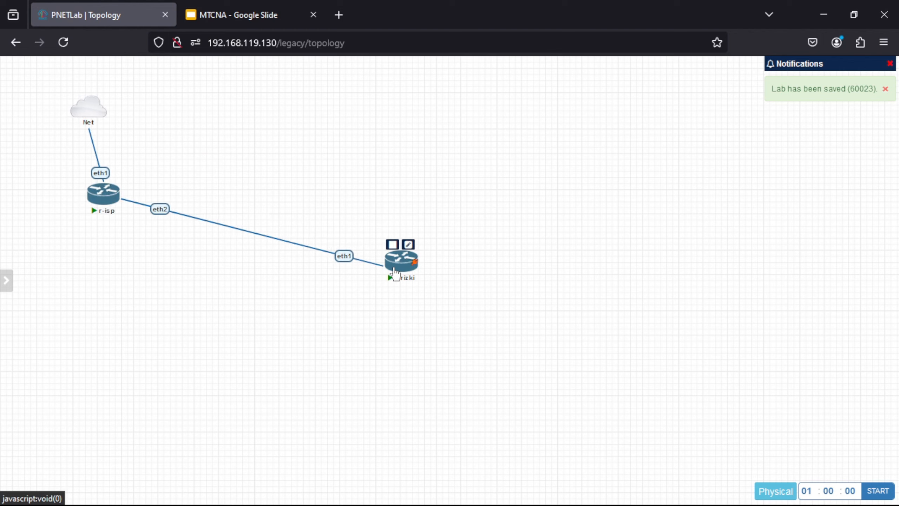
left_click_drag(396, 274, 235, 280)
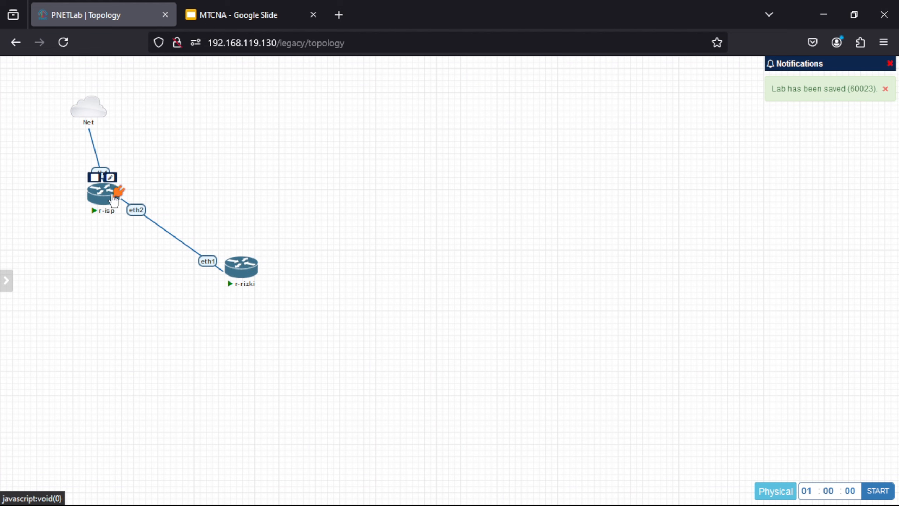
Step: In r-isp's console, run 'system' then 'identity set name=r-isp', and return to root
left_click(114, 200)
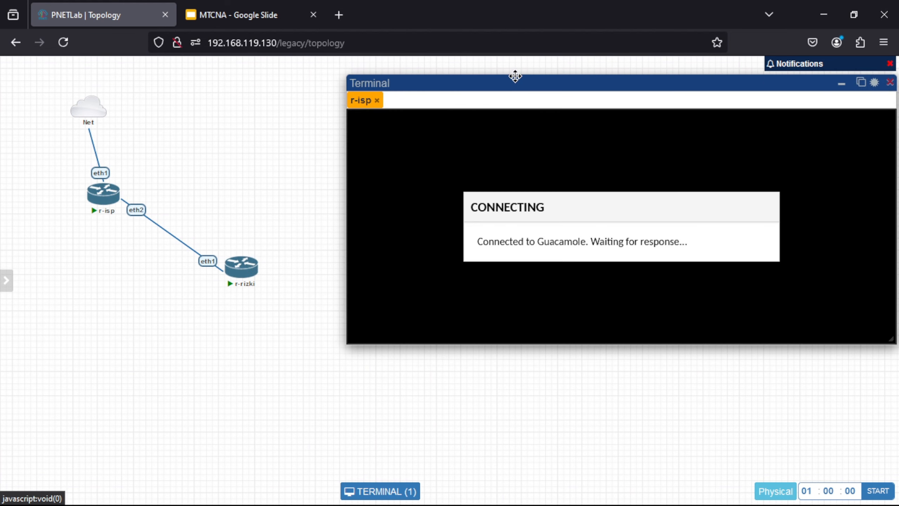
left_click_drag(513, 82, 509, 84)
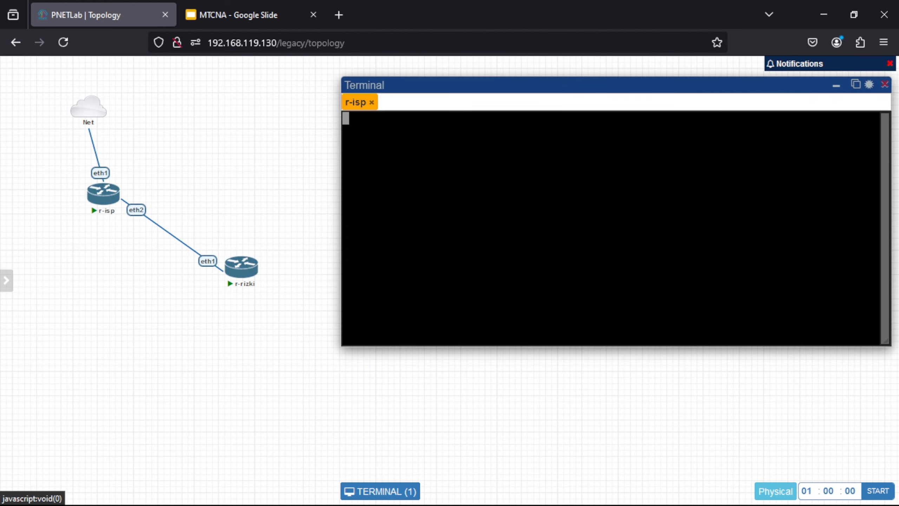
key("Return")
key("Return")
key("Return")
type("system")
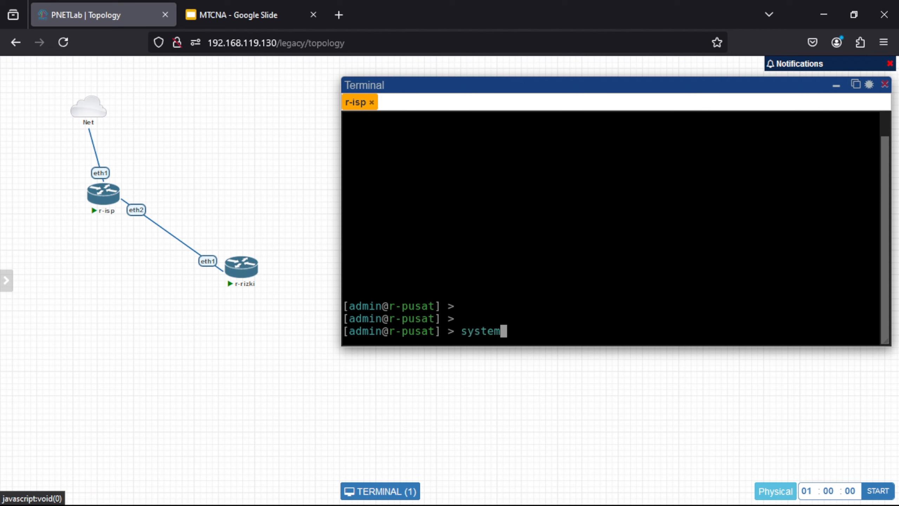
key("Return")
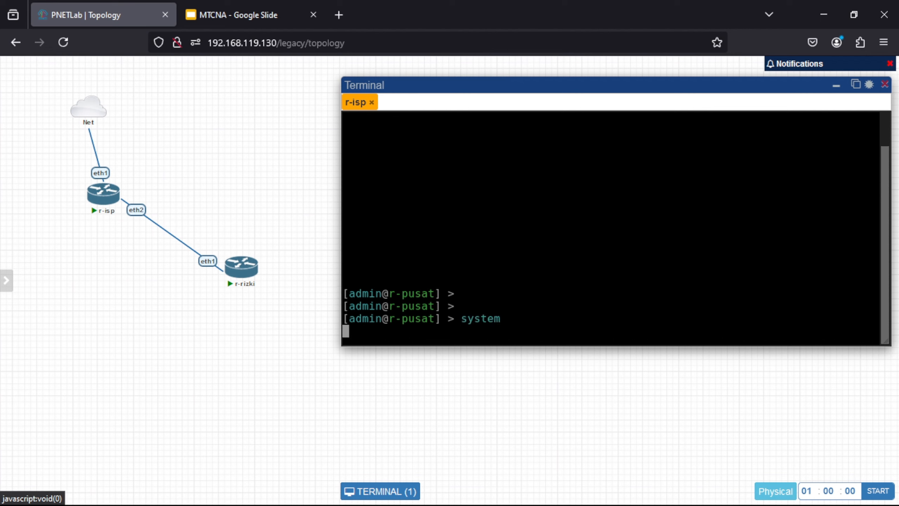
type("identit")
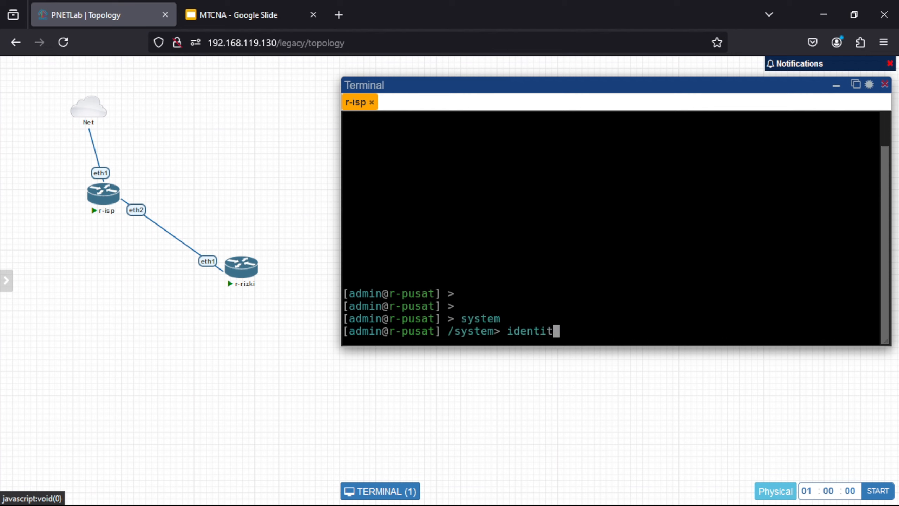
type("y set name")
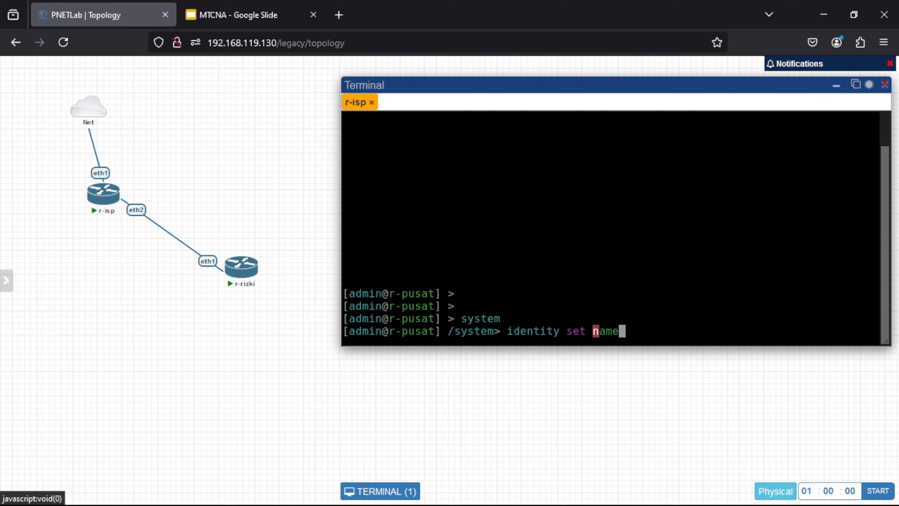
type("=r-isp")
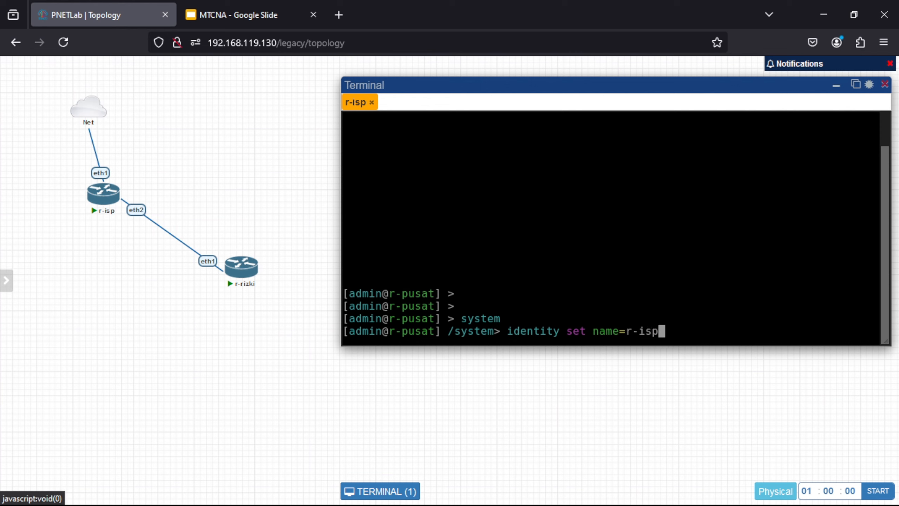
key("Return")
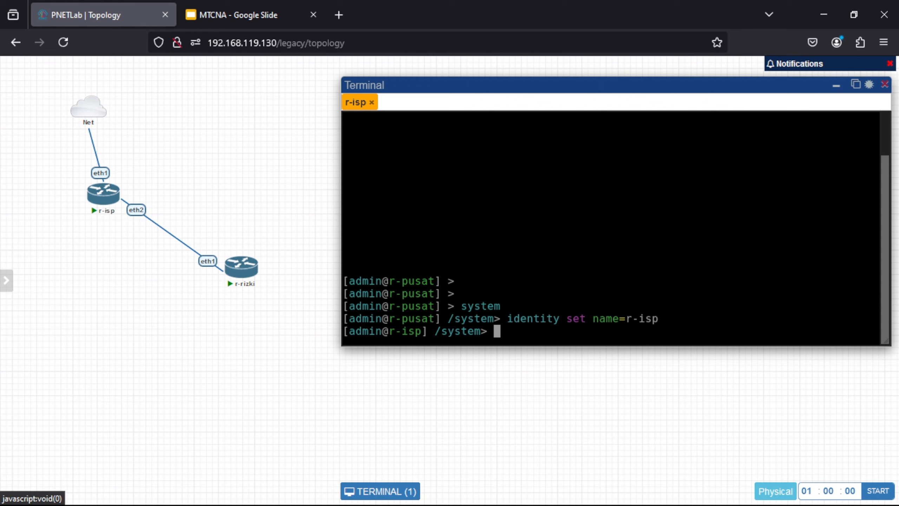
type("/")
key("Return")
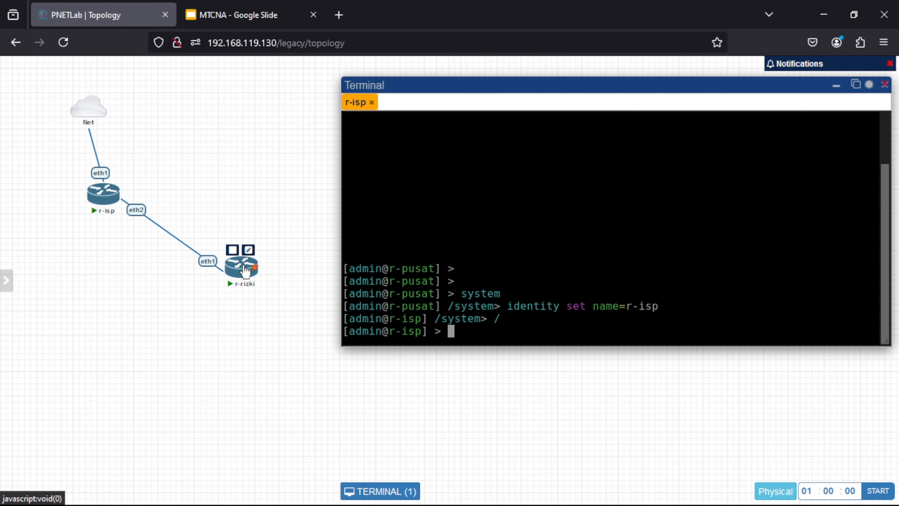
Step: In r-rizki's console, set its system identity with 'set name=r-rizki', then return to r-isp's session
left_click(245, 272)
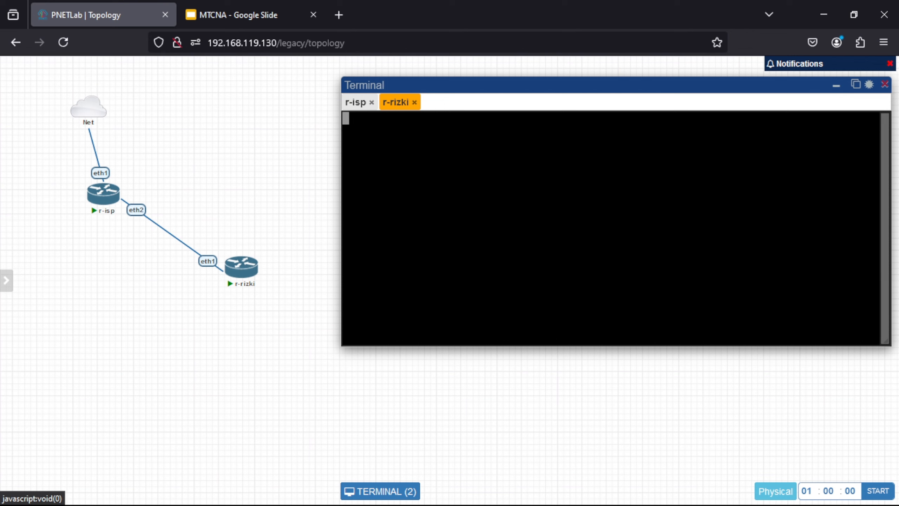
key("Return")
type("s")
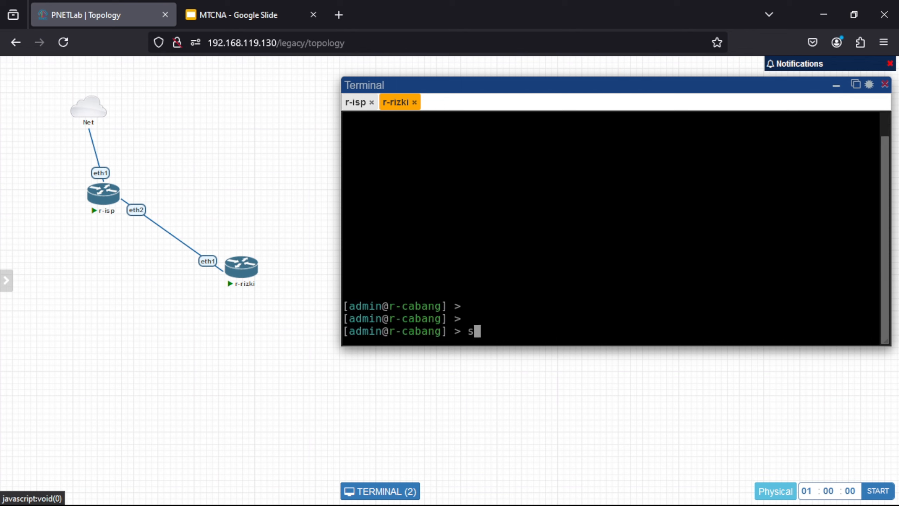
type("ystem")
key("Return")
type("identity/")
key("Return")
key("Return")
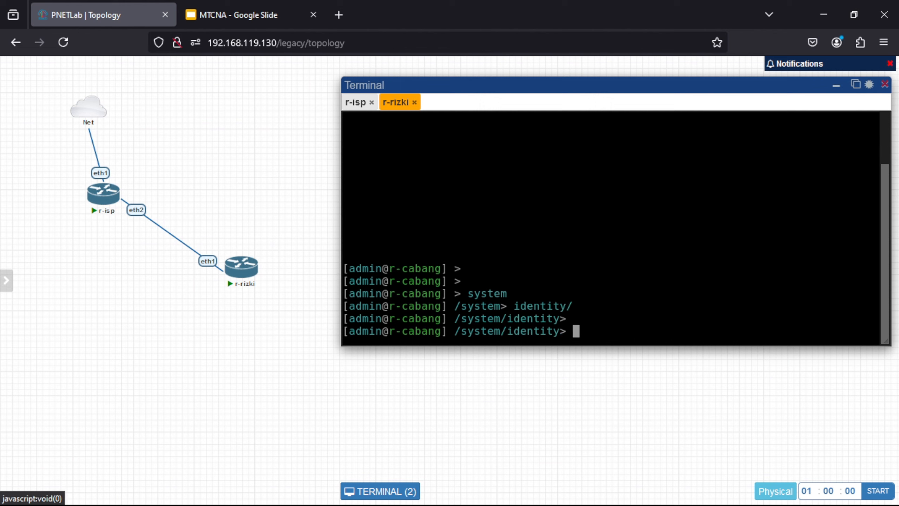
type("set name=")
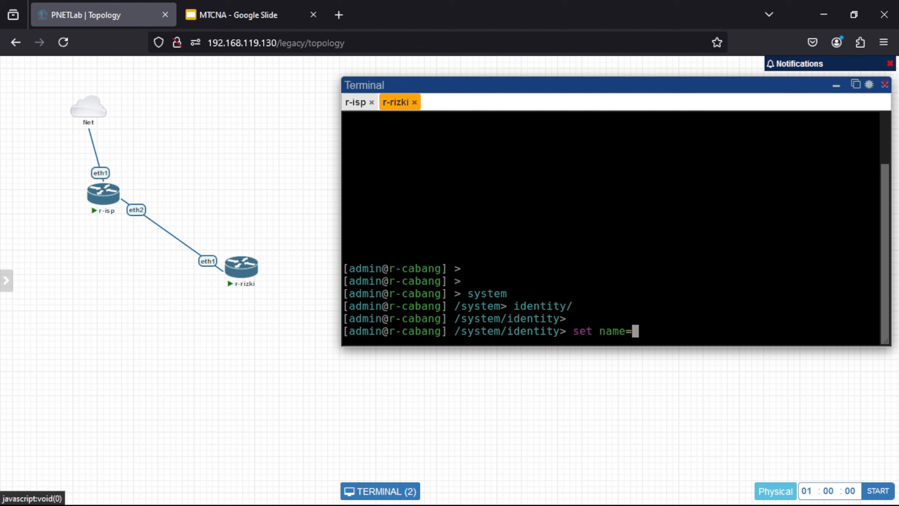
type("r-rizki")
key("Return")
key("Return")
key("Return")
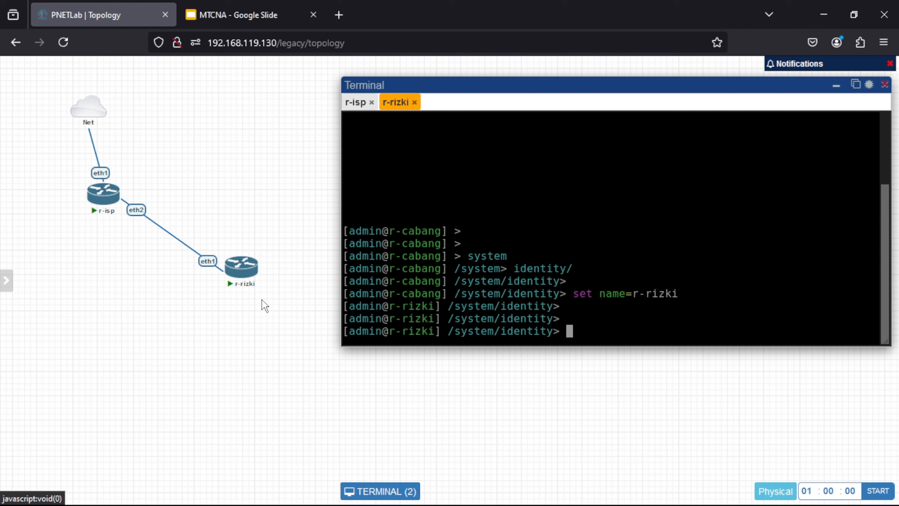
left_click(367, 106)
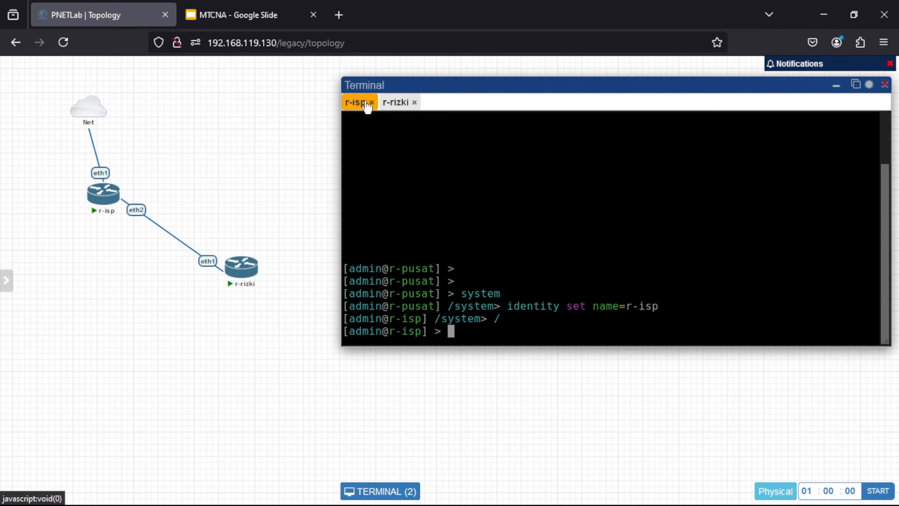
Step: Search Windows for 'winbo' and launch winbox64.exe
mouse_move(329, 503)
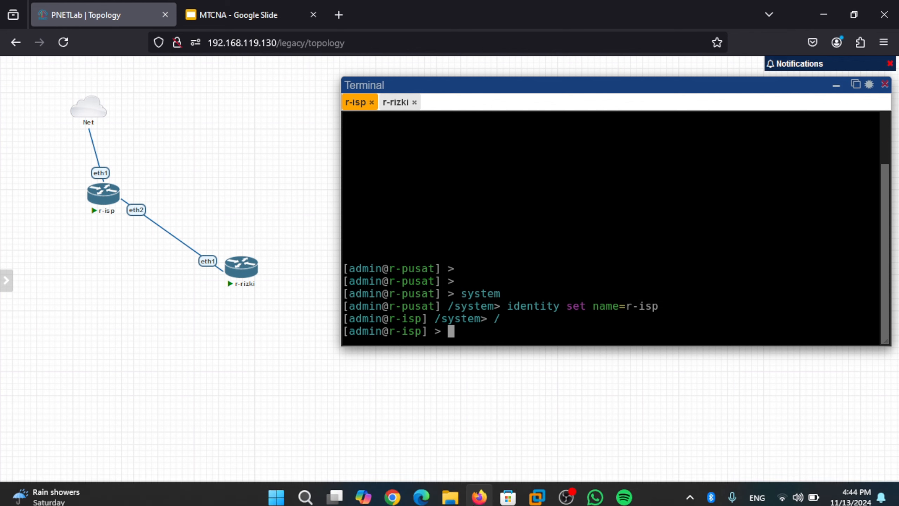
left_click(305, 490)
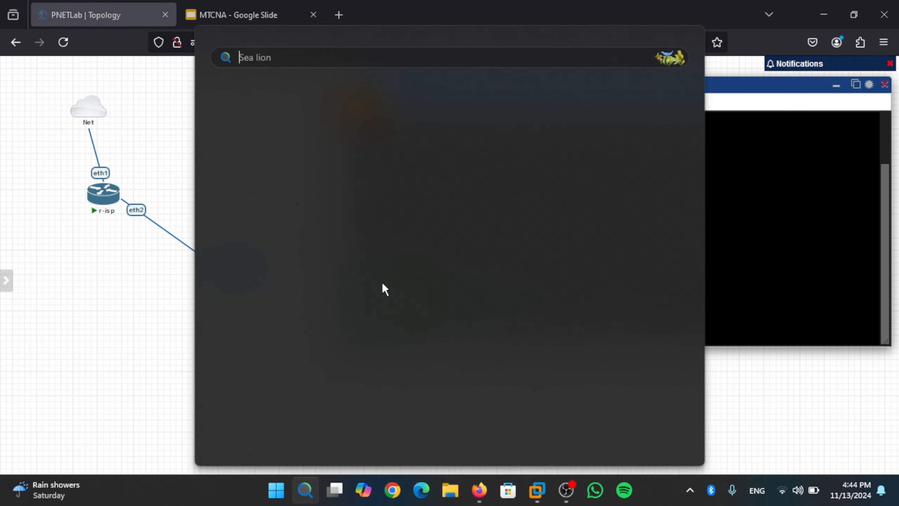
type("win")
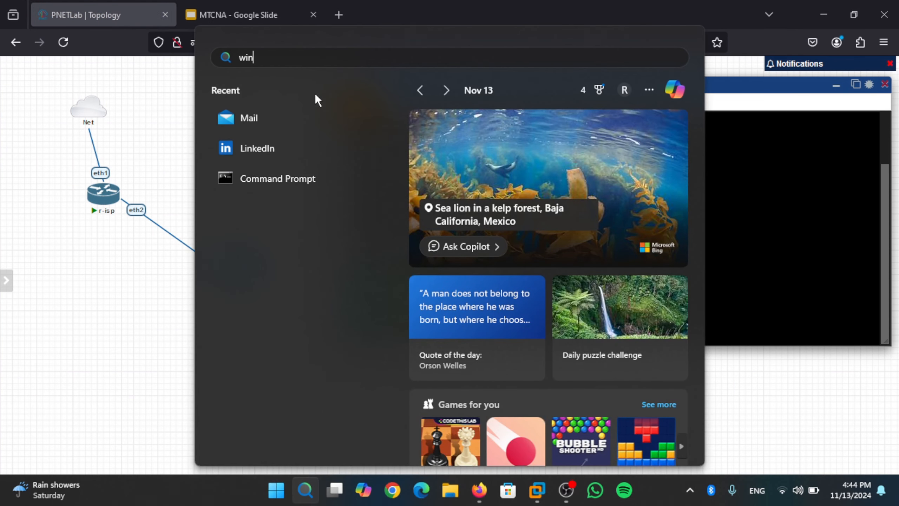
type("box64.exe")
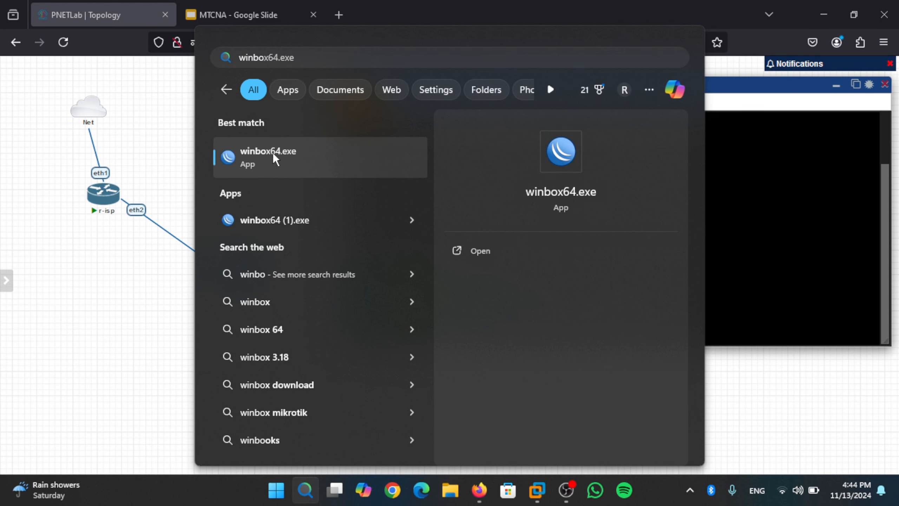
left_click(276, 175)
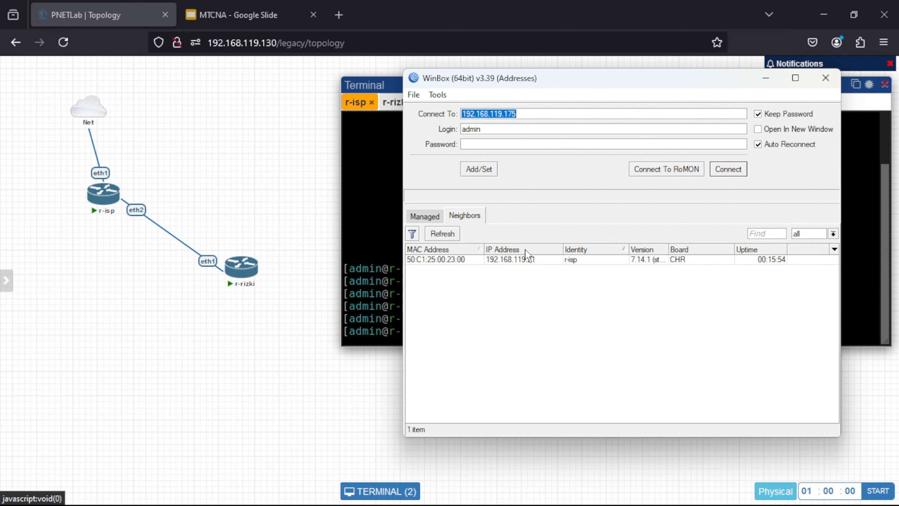
Step: Connect WinBox to r-isp at 192.168.119.21, dismissing the password prompt and leftover Hotspot/WiFi panels
left_click(522, 260)
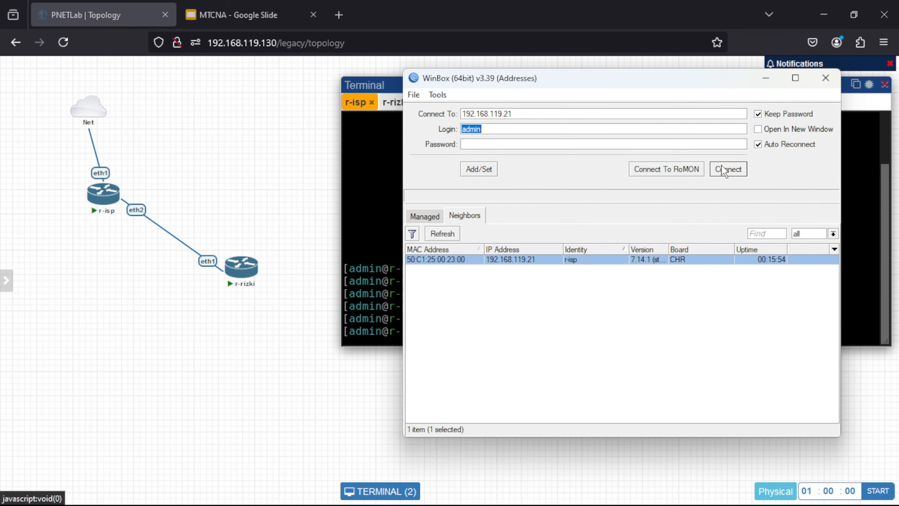
left_click(729, 169)
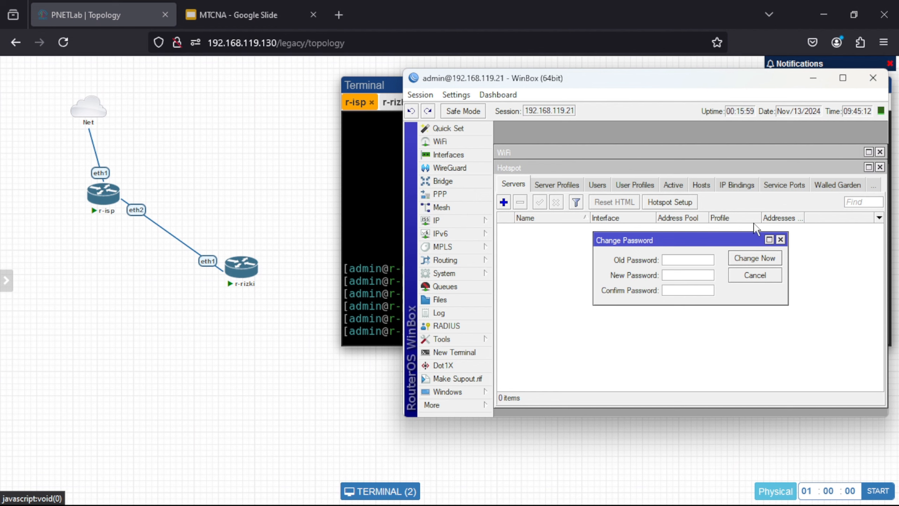
left_click(781, 239)
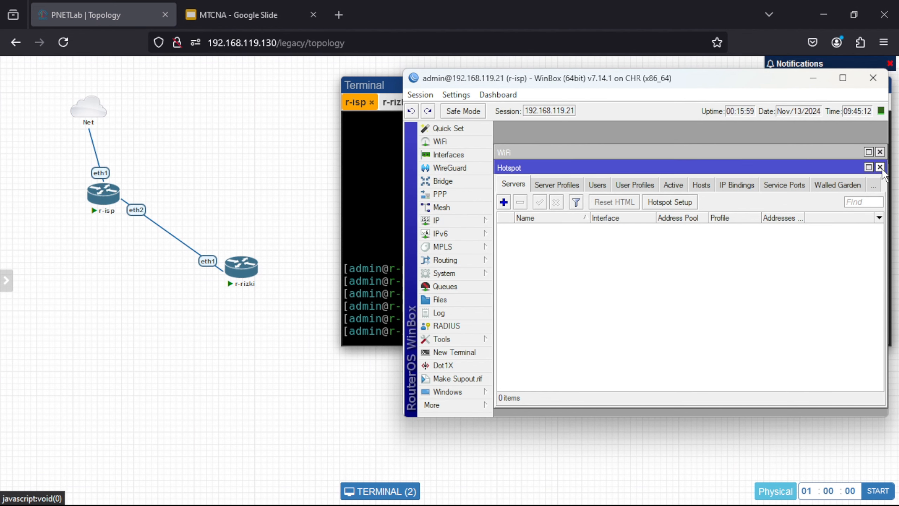
left_click(880, 167)
left_click(880, 152)
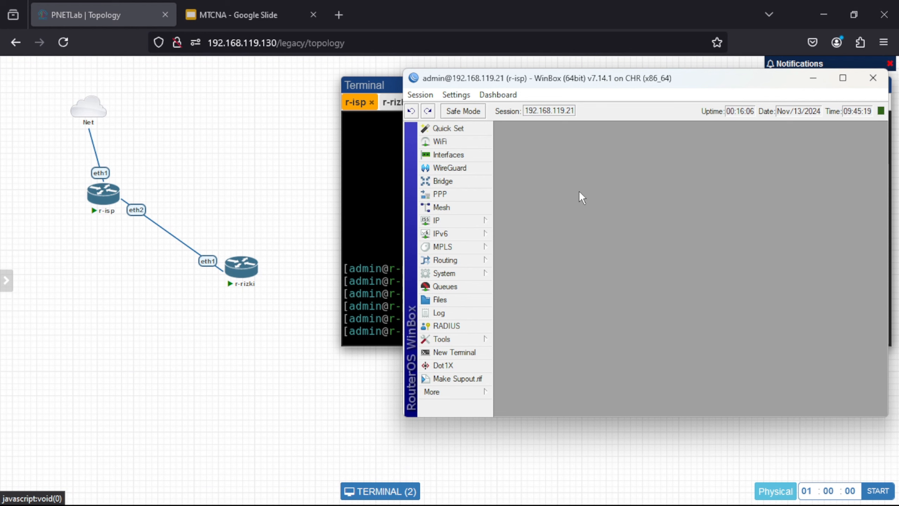
Step: In PPP > Secrets, delete the l2tp-rizki secret
left_click(477, 194)
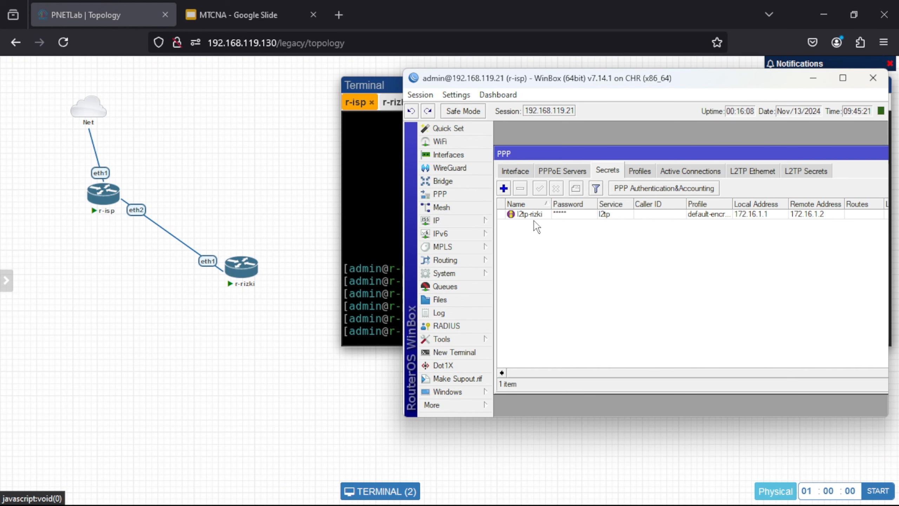
left_click(515, 173)
left_click(557, 173)
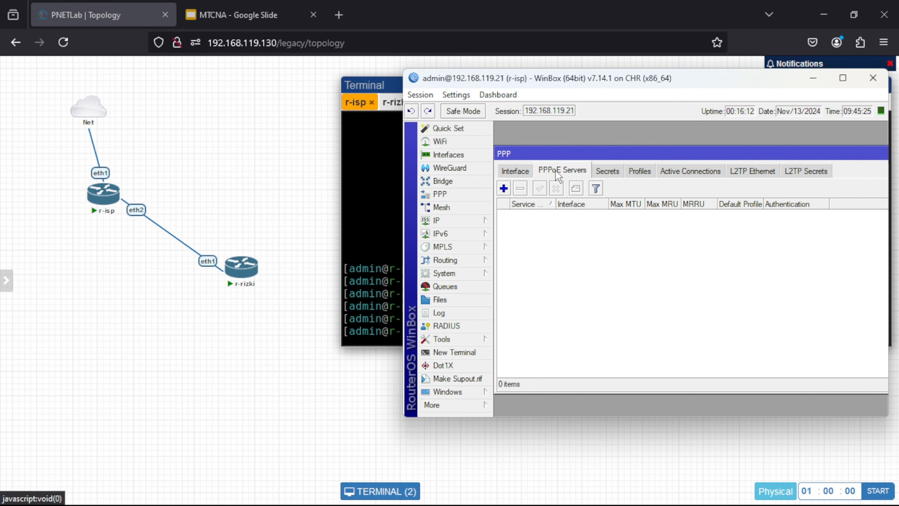
left_click(603, 170)
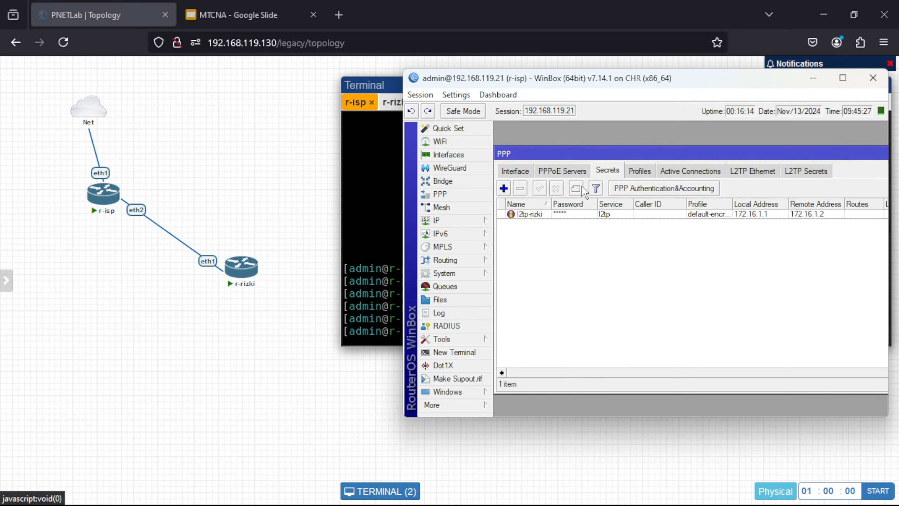
left_click(560, 214)
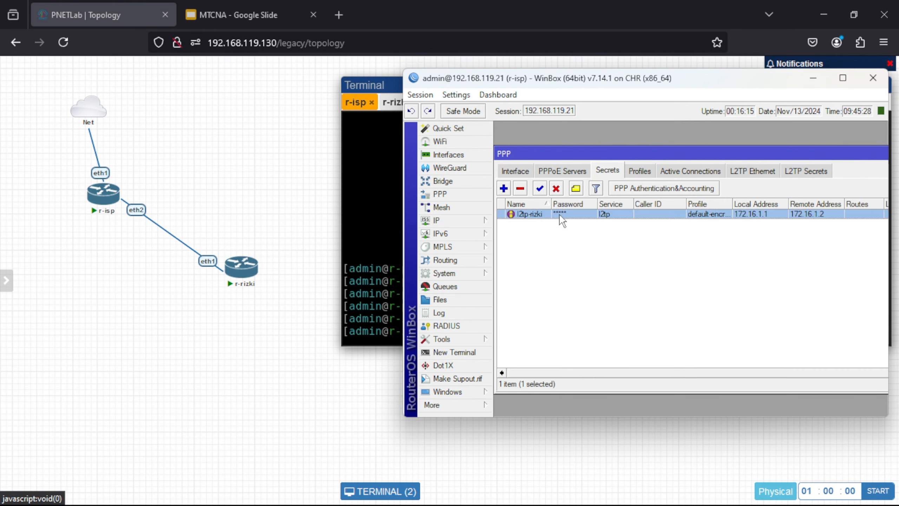
left_click(521, 189)
Step: Check the PPP Profiles, Active Connections, L2TP Ethernet and L2TP Secrets lists, ending on Interface
left_click(645, 170)
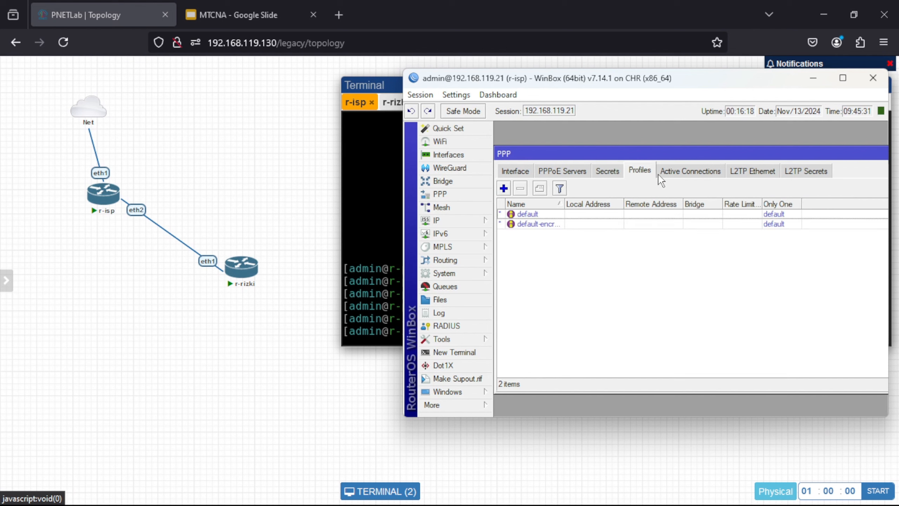
left_click(689, 171)
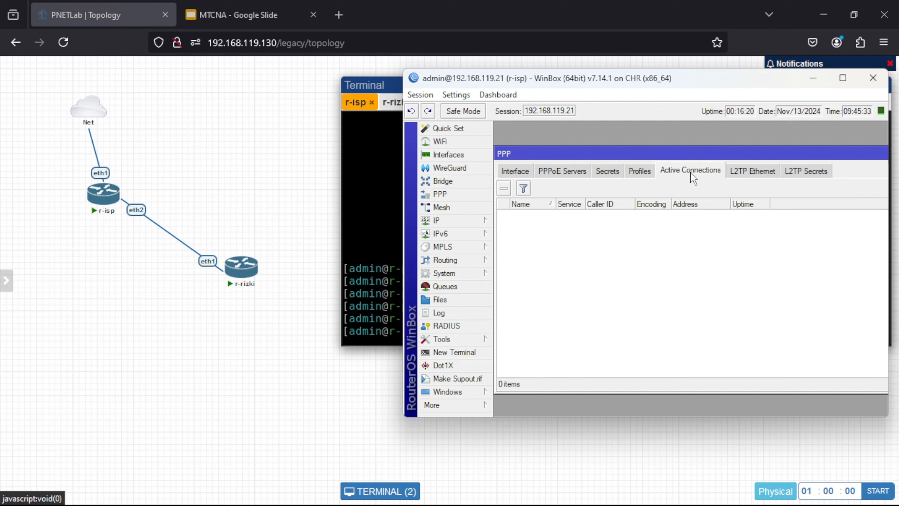
left_click(744, 171)
left_click(799, 169)
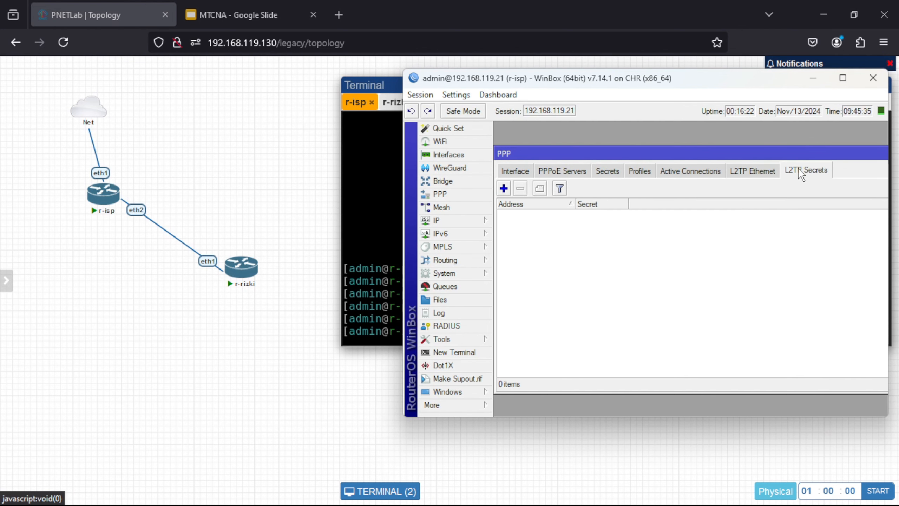
left_click(513, 177)
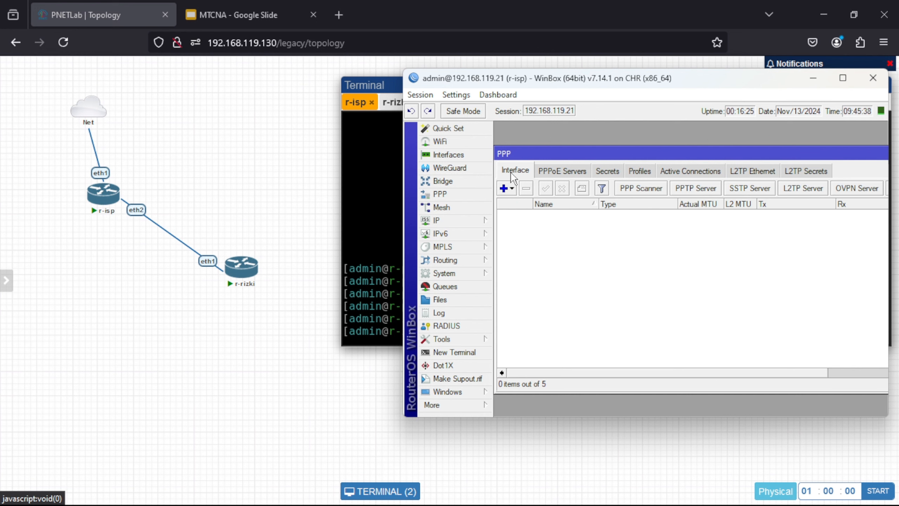
Step: Disable the PPTP Server on r-isp
left_click(691, 194)
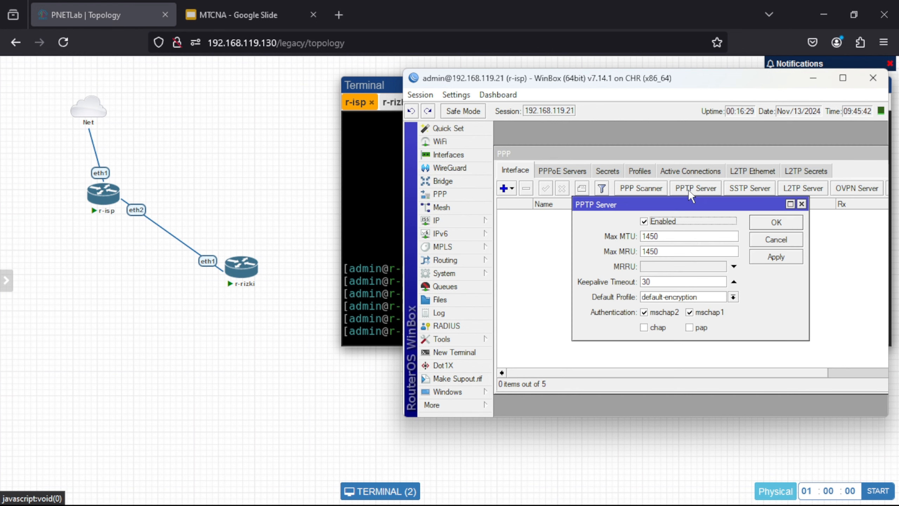
left_click(645, 221)
left_click(771, 257)
left_click(766, 222)
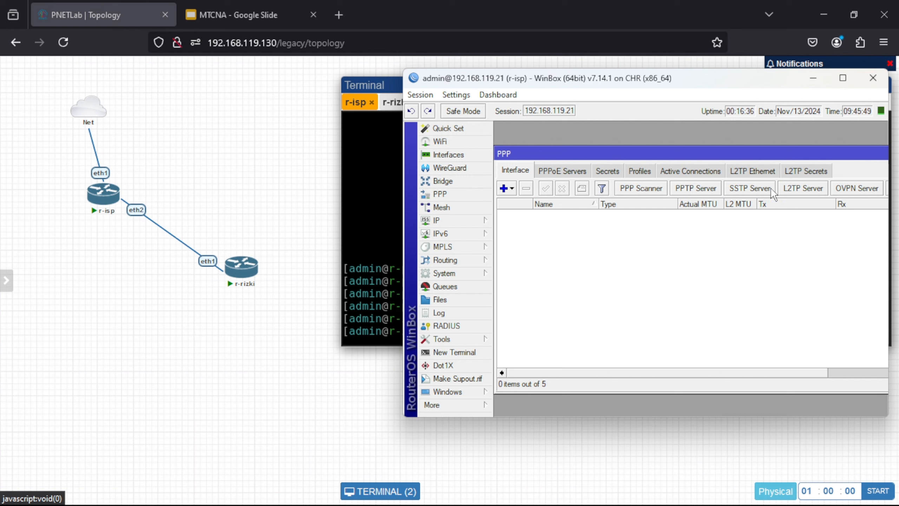
Step: Disable the L2TP Server on r-isp
left_click(788, 187)
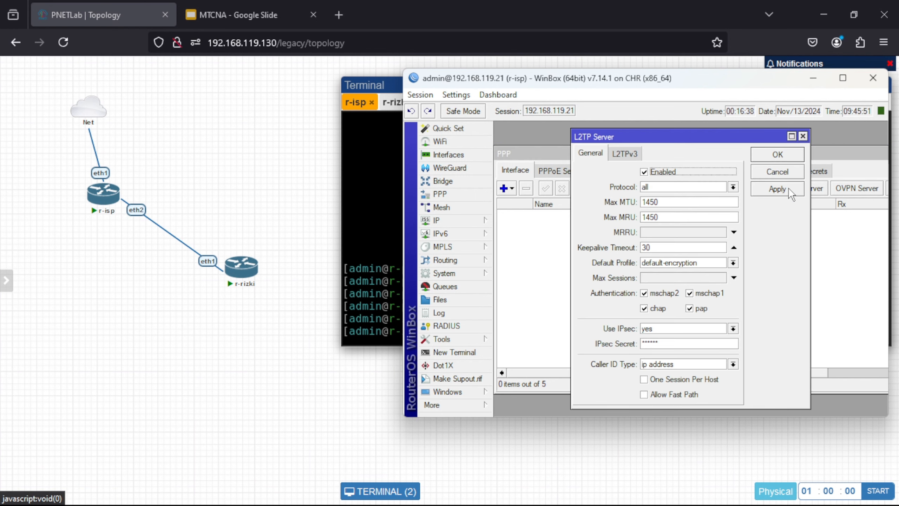
left_click(647, 173)
left_click(647, 173)
left_click(644, 172)
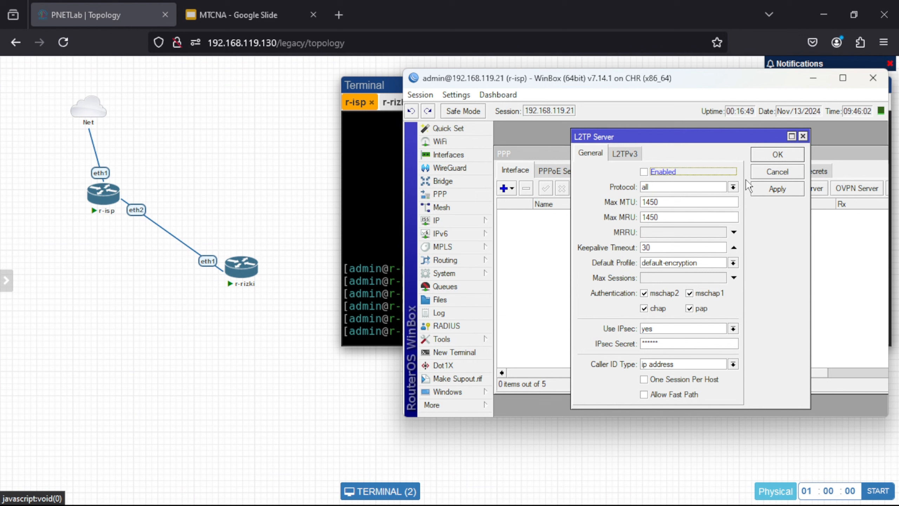
left_click(765, 187)
left_click(776, 155)
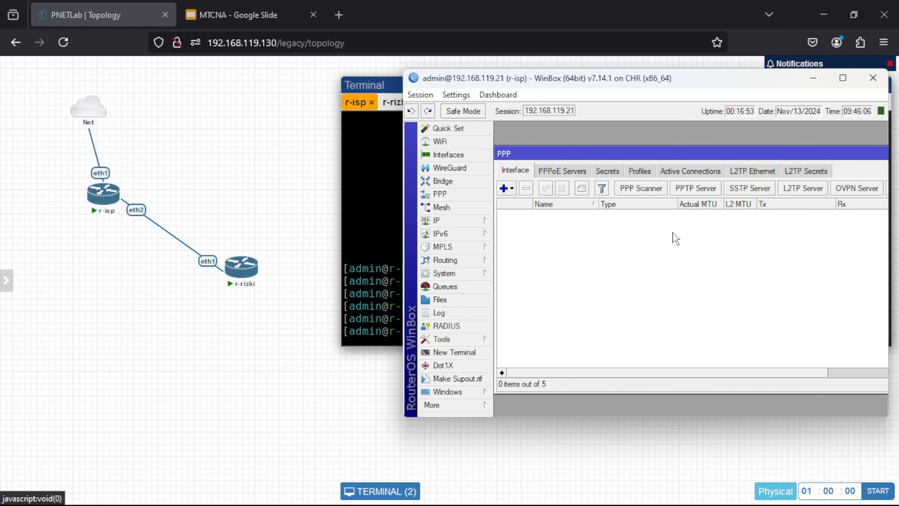
Step: Remove the 192.168.1.1/24 address from r-isp's IP address list
left_click(471, 219)
left_click(520, 169)
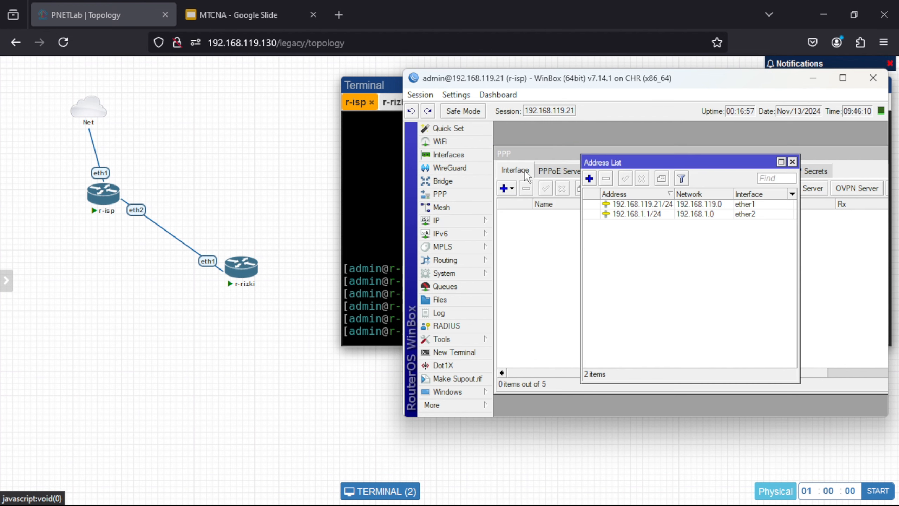
left_click(627, 214)
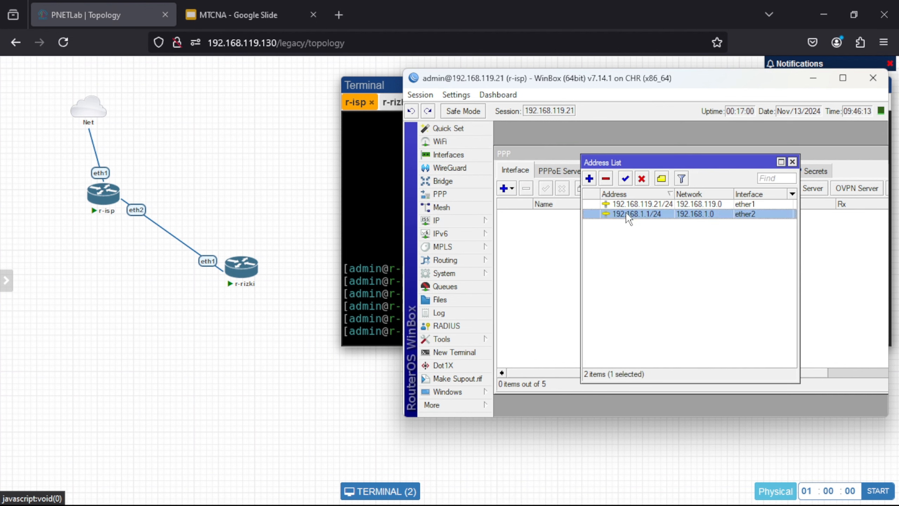
left_click(606, 179)
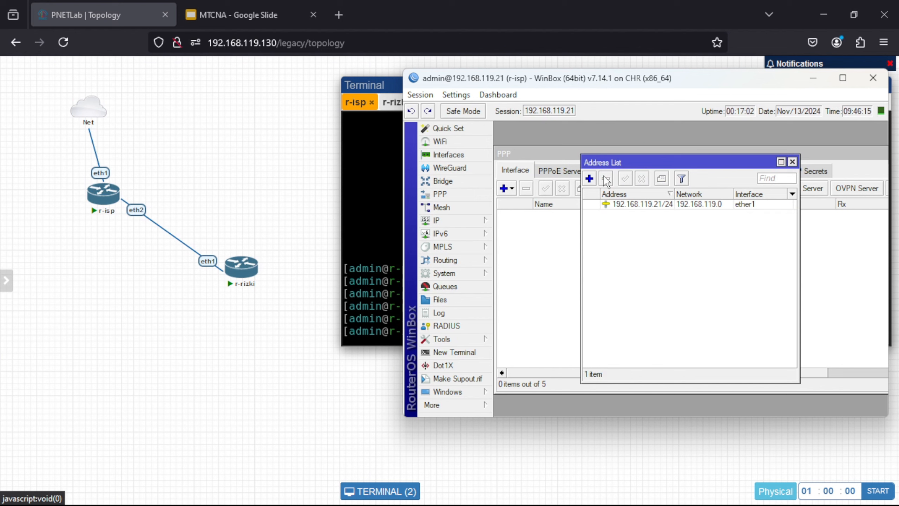
left_click(792, 161)
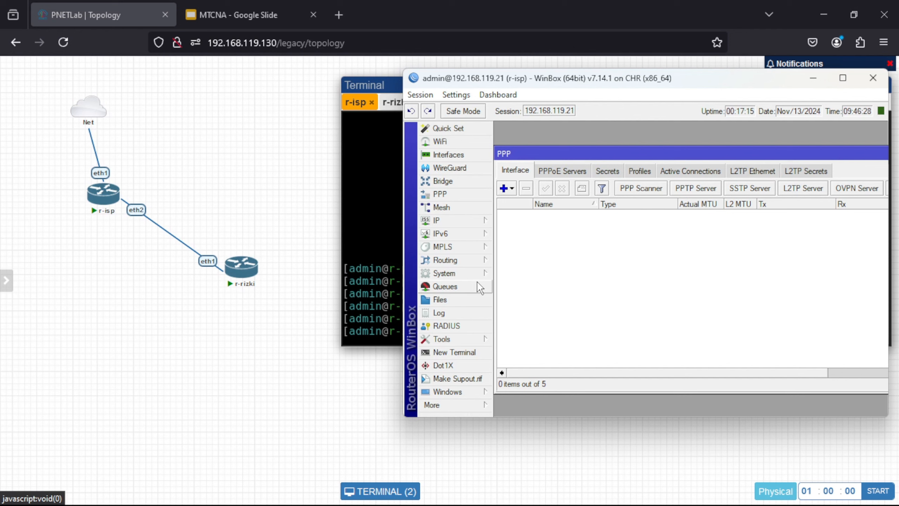
Step: Enable RoMON on r-isp under Tools > RoMON
left_click(456, 338)
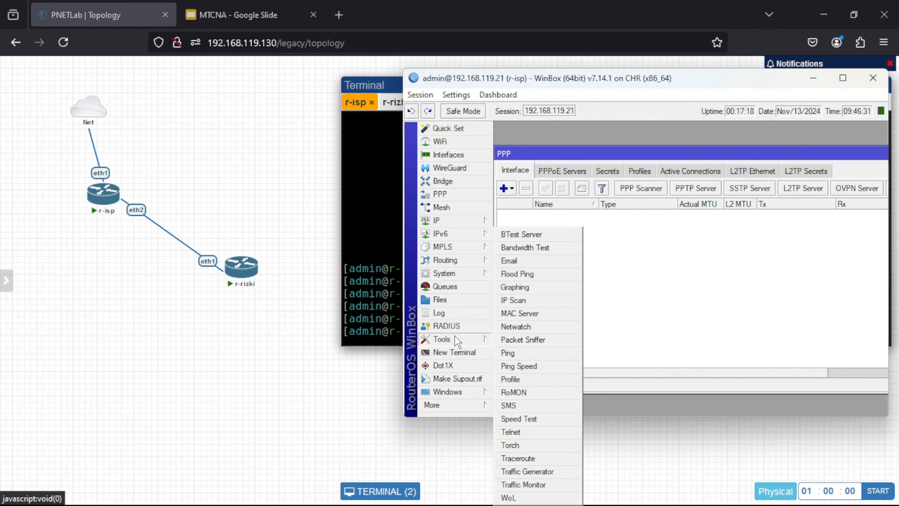
left_click(527, 392)
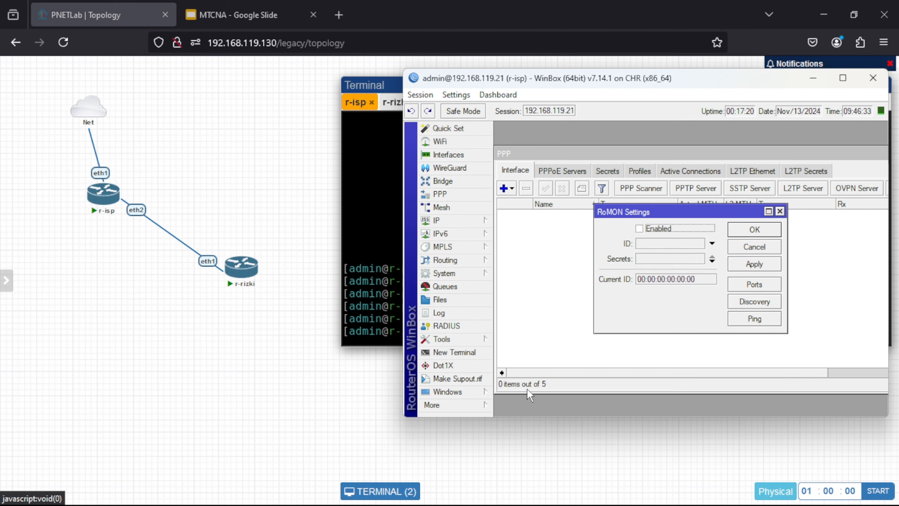
left_click(639, 228)
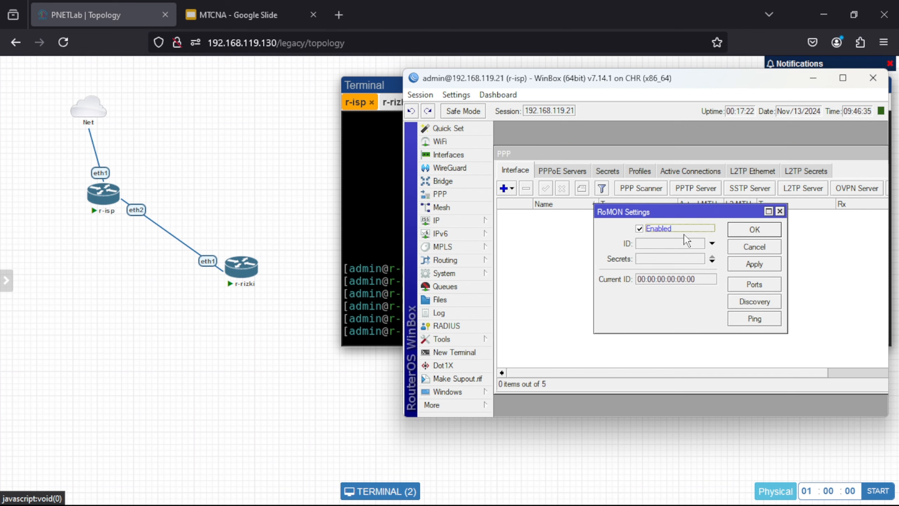
left_click(745, 265)
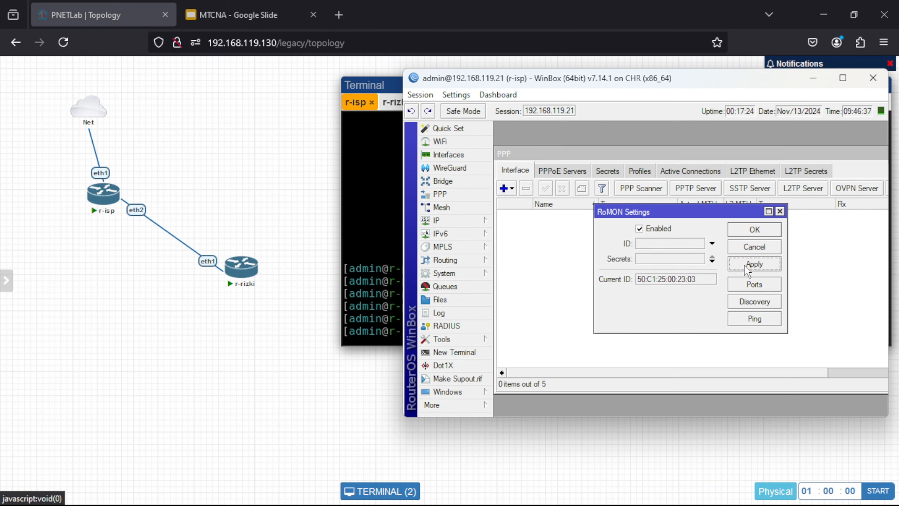
left_click(747, 229)
Step: In the r-rizki console, move to the /tool command level
left_click(391, 243)
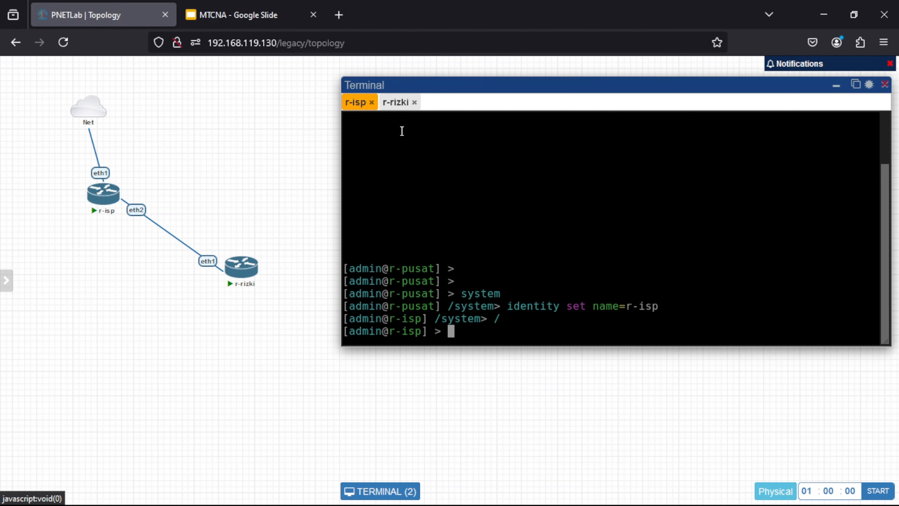
left_click(395, 103)
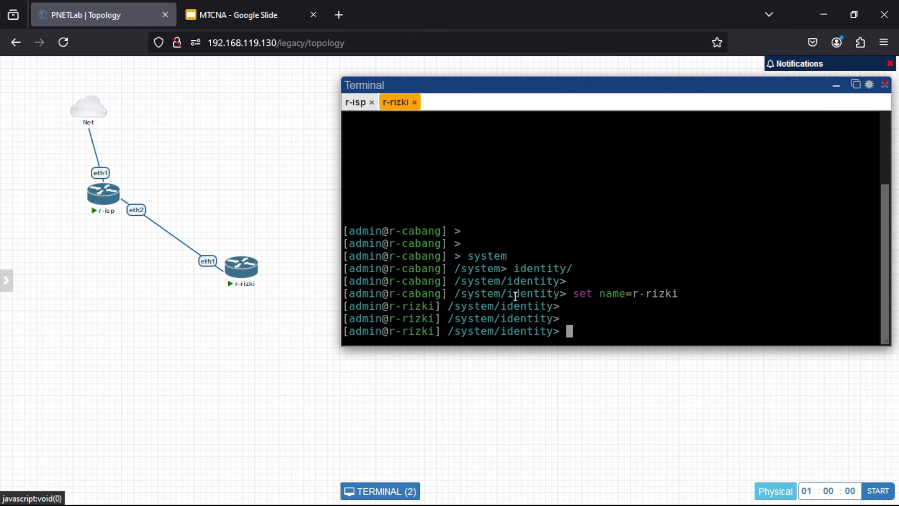
type("/")
key("Return")
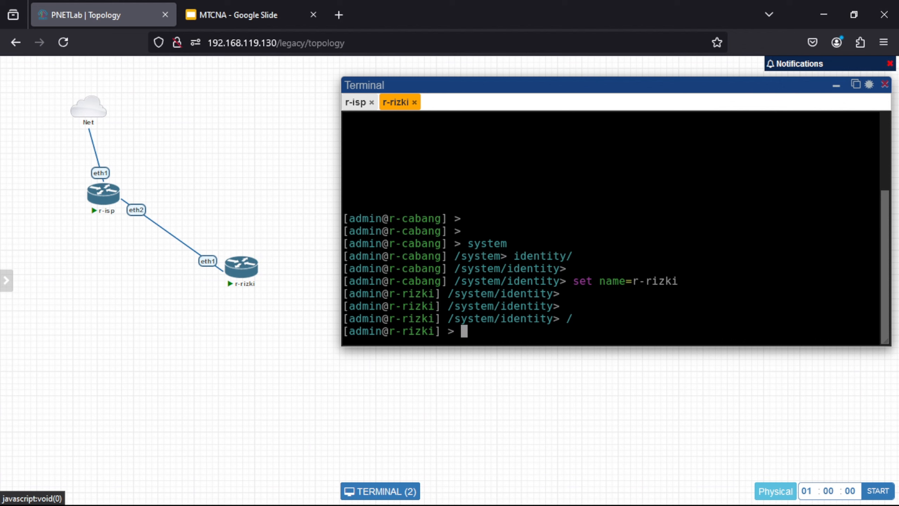
type("romon")
key("BackSpace")
key("BackSpace")
key("BackSpace")
key("BackSpace")
key("BackSpace")
type("tool")
key("Return")
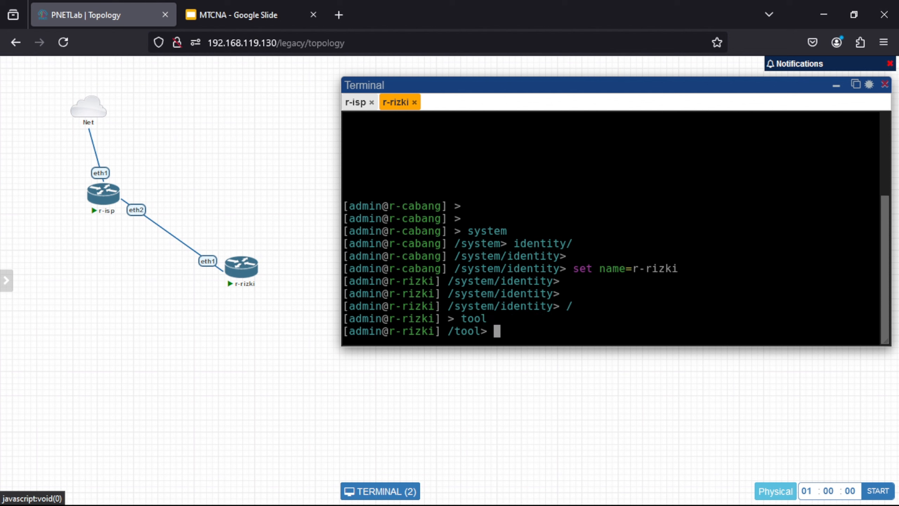
Step: Enable RoMON with 'romon set enabled=yes', then return to the r-isp WinBox session
type("romon")
key("Return")
type("s")
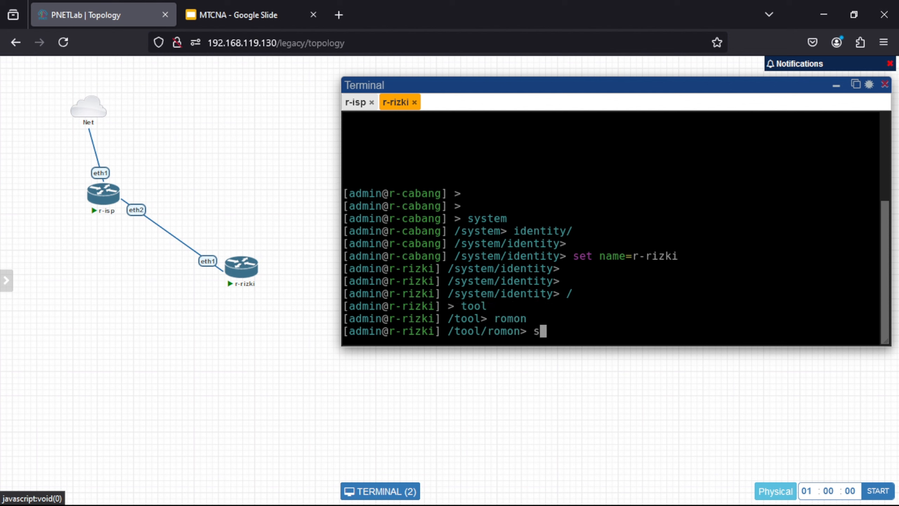
type("et enabled=")
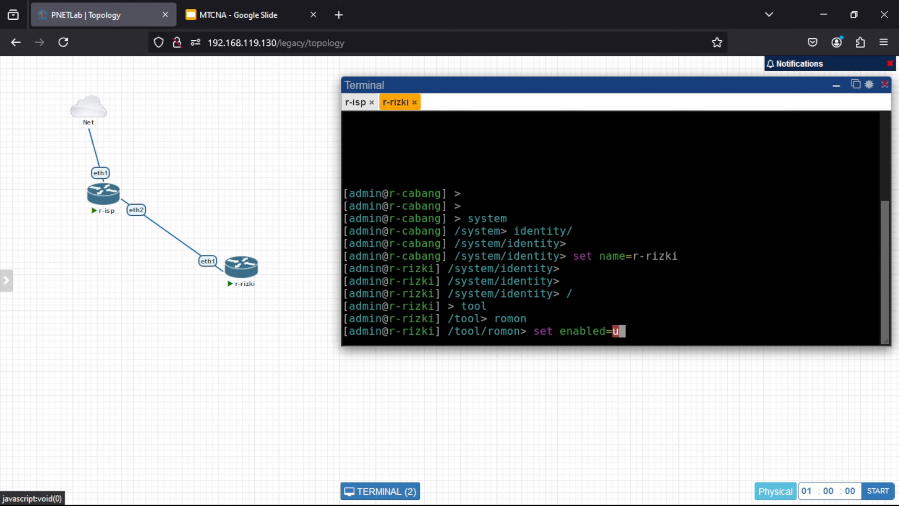
type("yes")
key("Return")
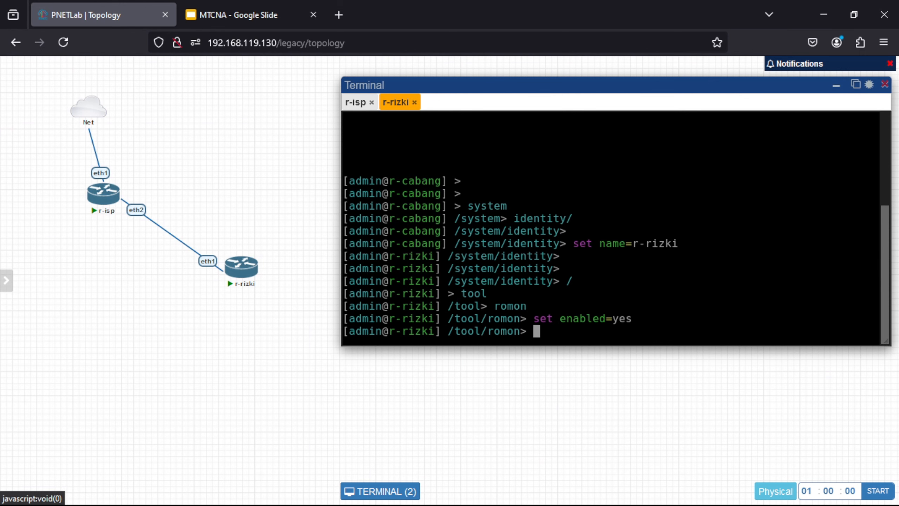
mouse_move(626, 504)
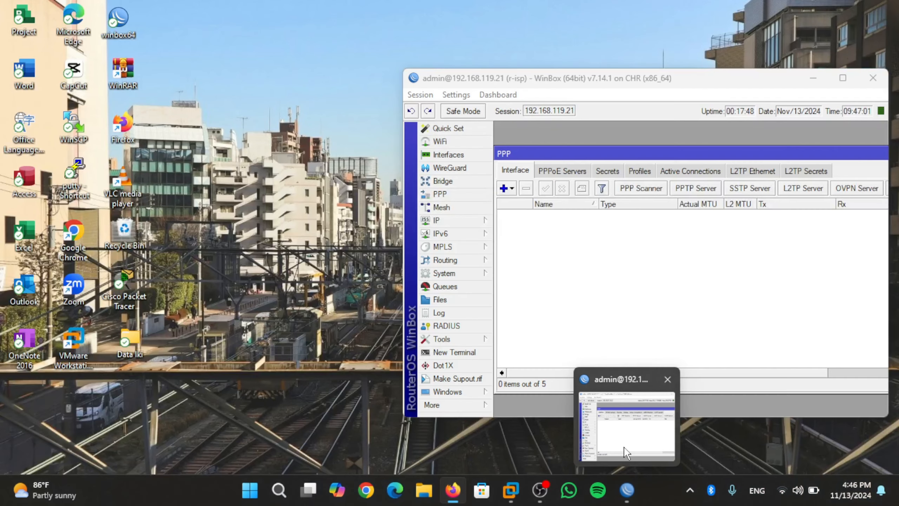
left_click(626, 422)
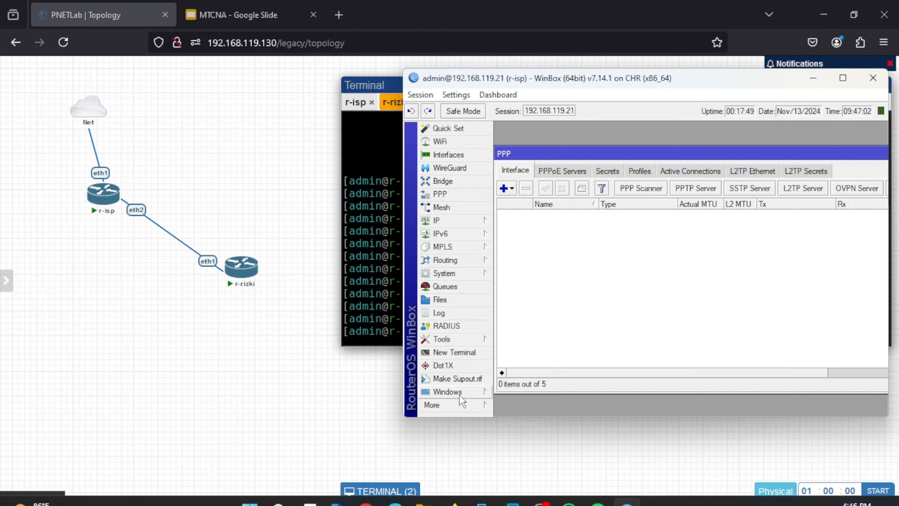
Step: Start a new WinBox, connect to RoMON through r-isp, and log in to r-rizki
left_click(471, 406)
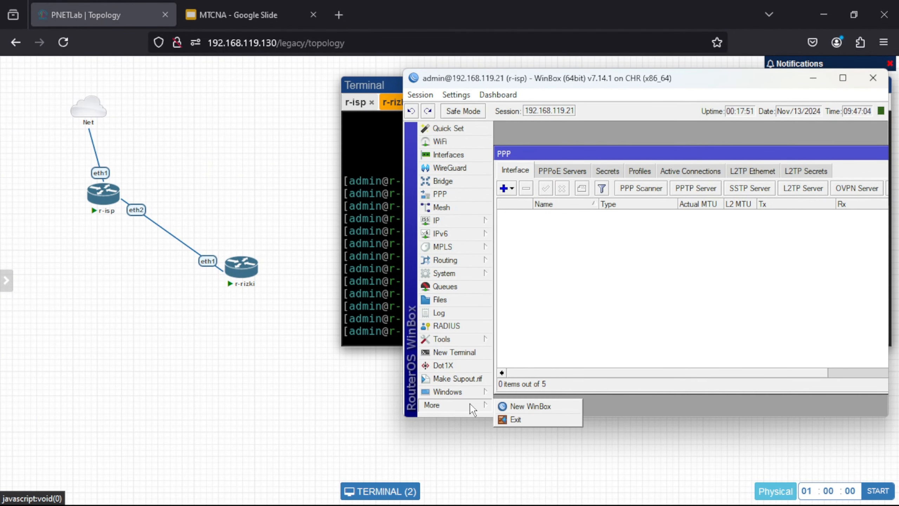
left_click(512, 405)
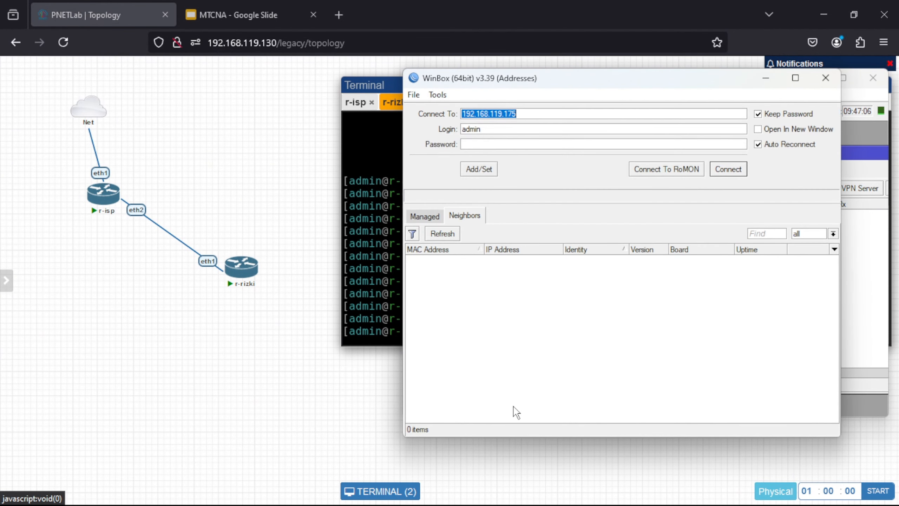
left_click(511, 259)
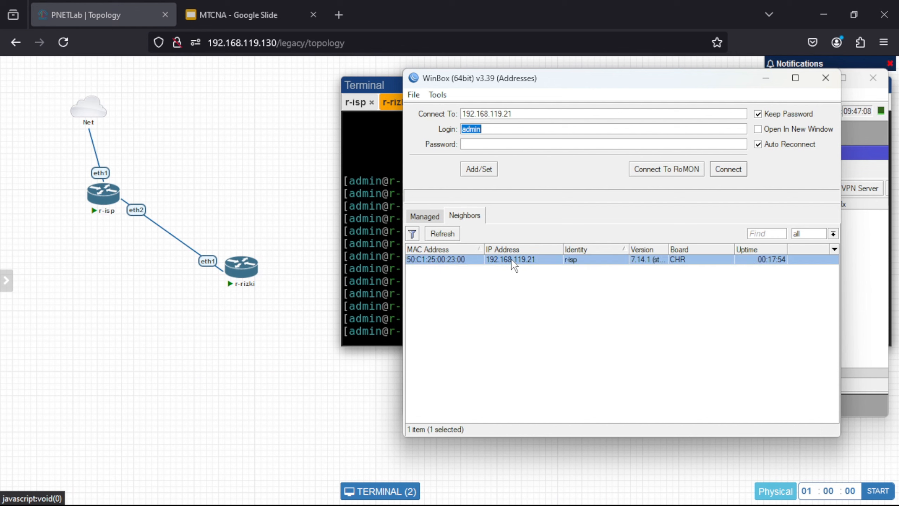
left_click(660, 169)
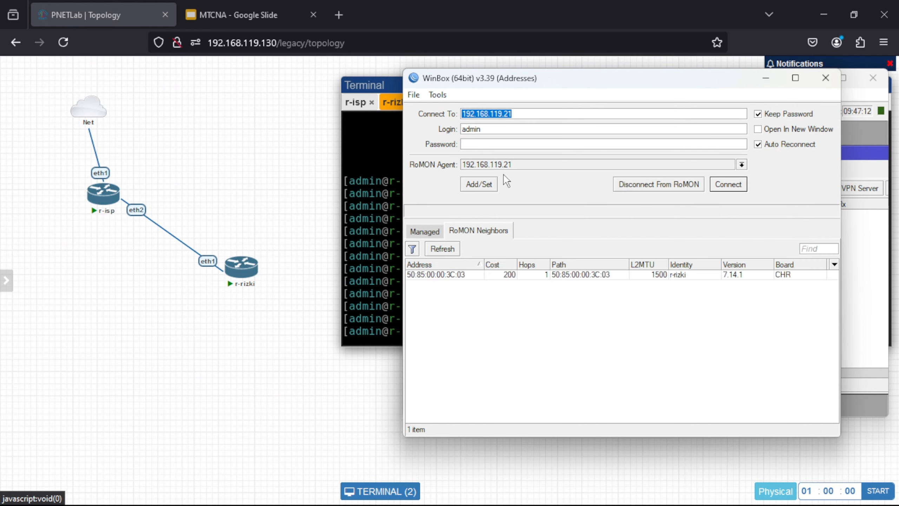
left_click(524, 276)
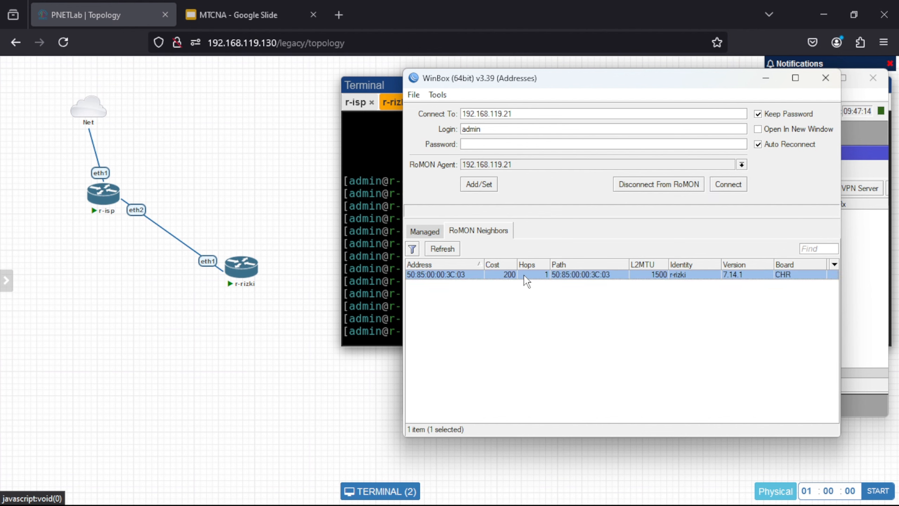
left_click(727, 184)
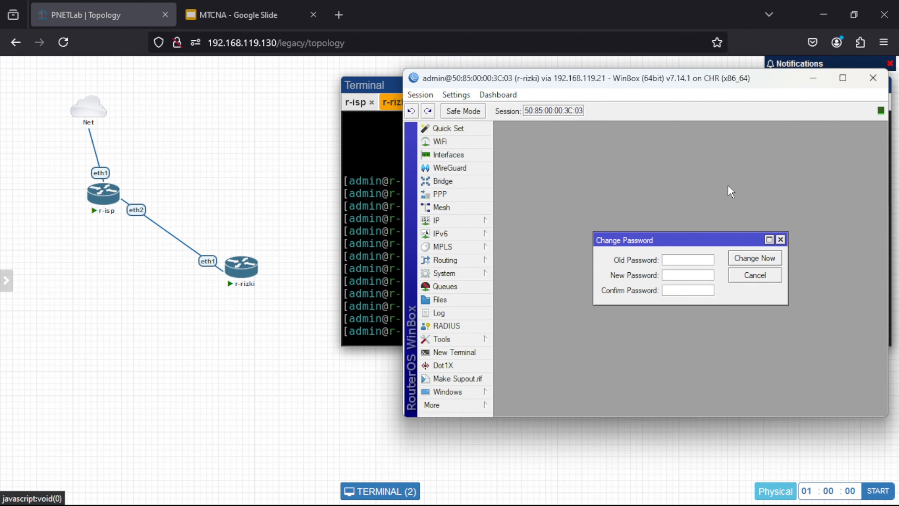
Step: Dismiss the password prompt and remove the l2tp-out1 interface from r-rizki's PPP list
left_click(781, 239)
left_click(440, 195)
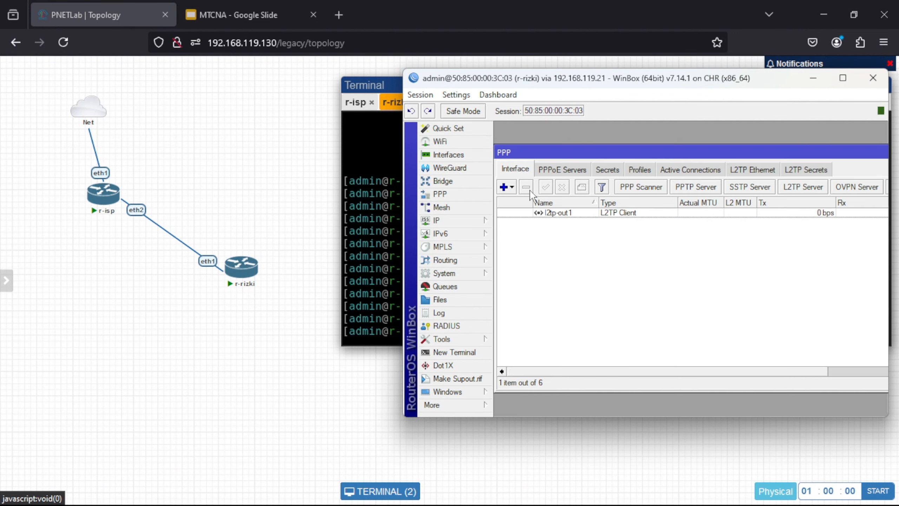
left_click(550, 215)
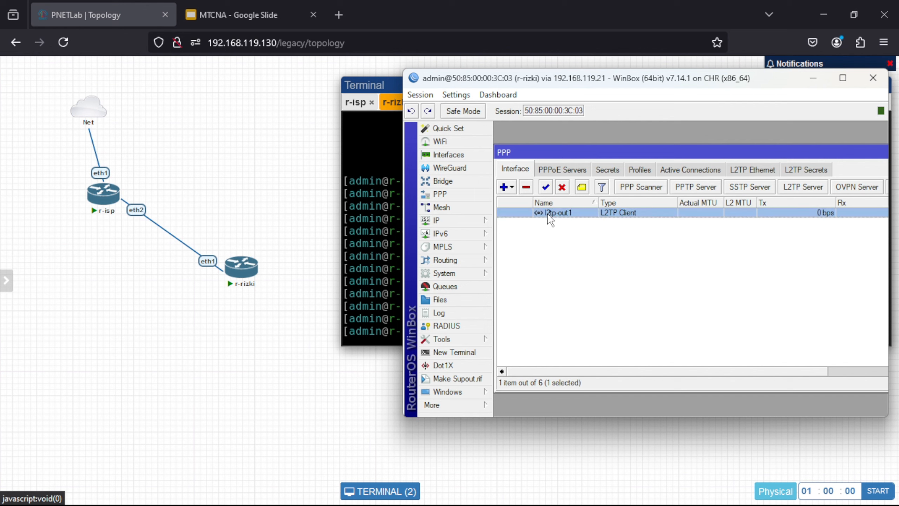
left_click(527, 188)
Step: Review the PPP tabs and check that the PPTP and L2TP servers are disabled
left_click(553, 169)
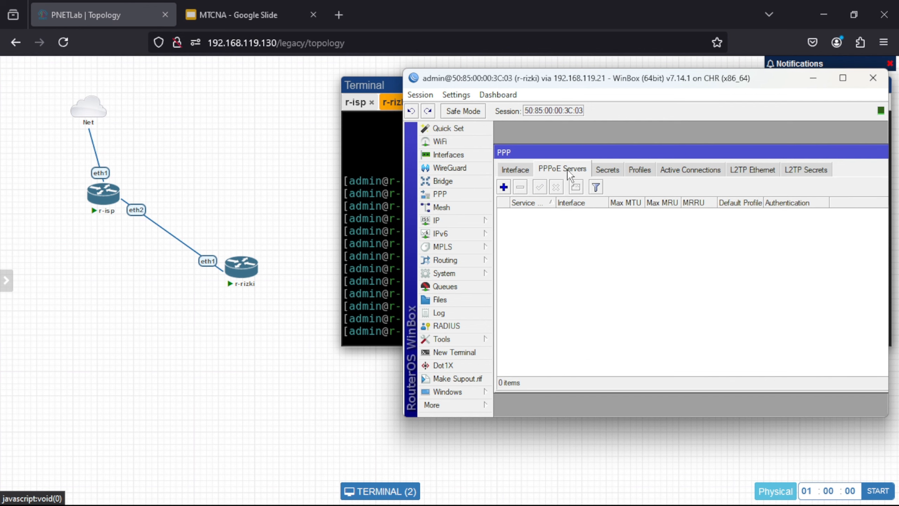
left_click(613, 170)
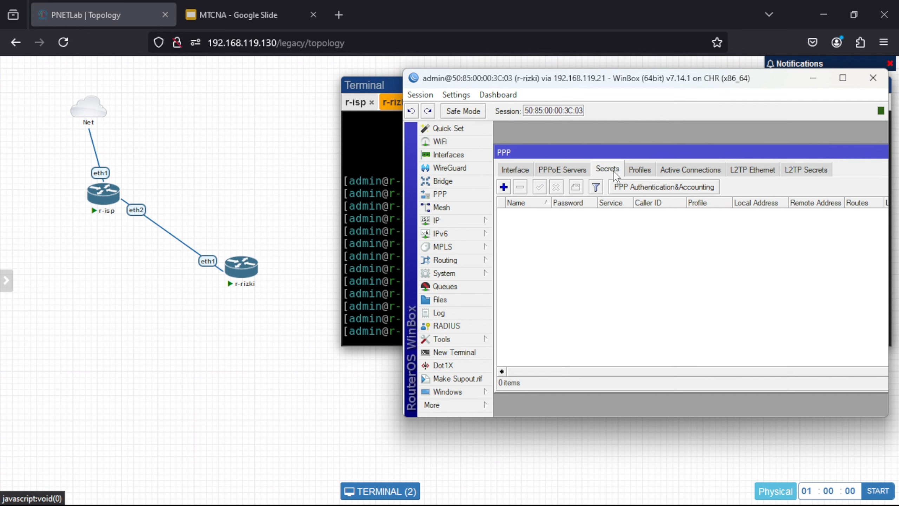
left_click(647, 171)
left_click(677, 165)
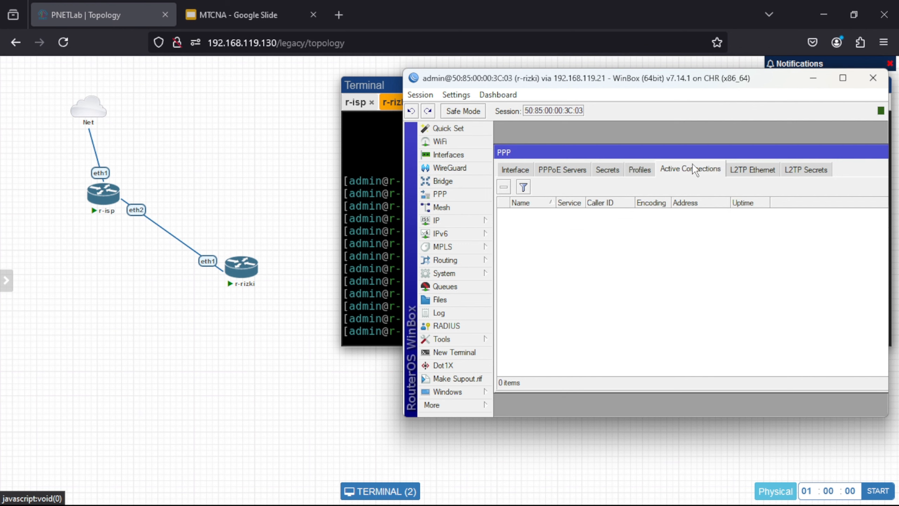
left_click(749, 166)
left_click(525, 172)
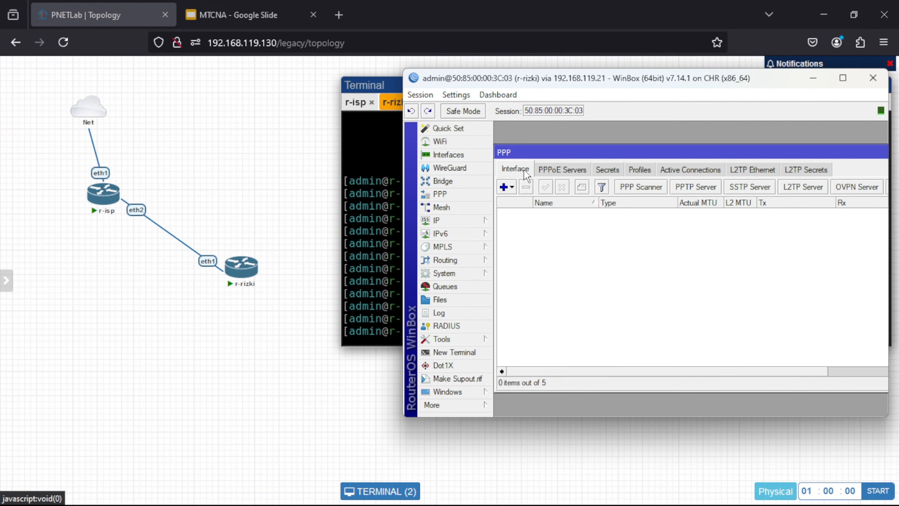
left_click(697, 189)
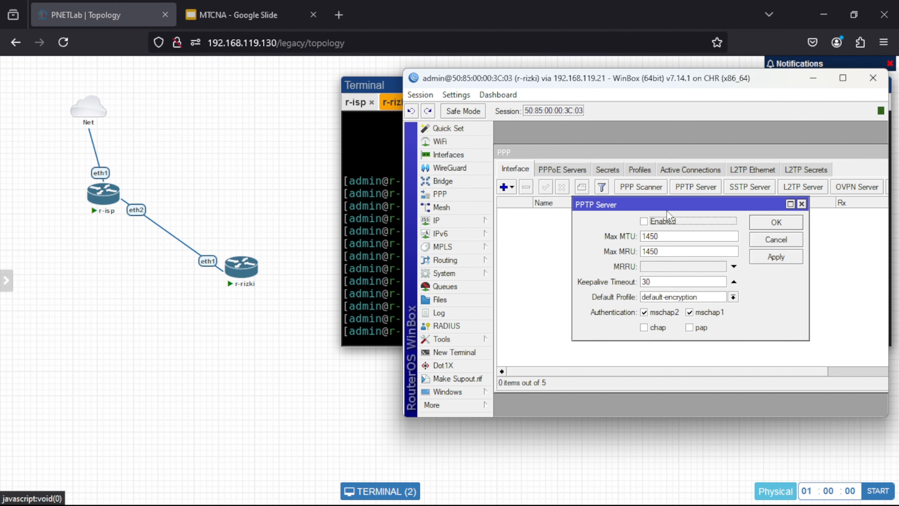
left_click(802, 204)
left_click(795, 185)
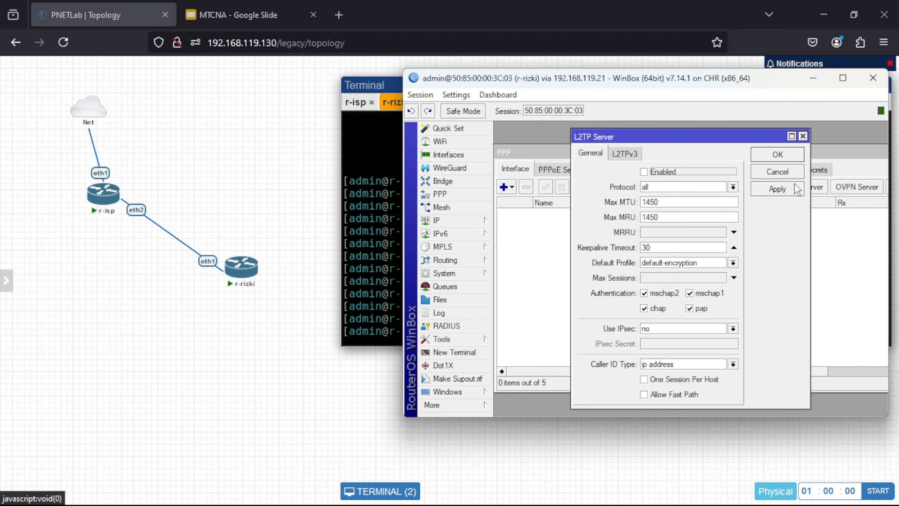
left_click(803, 136)
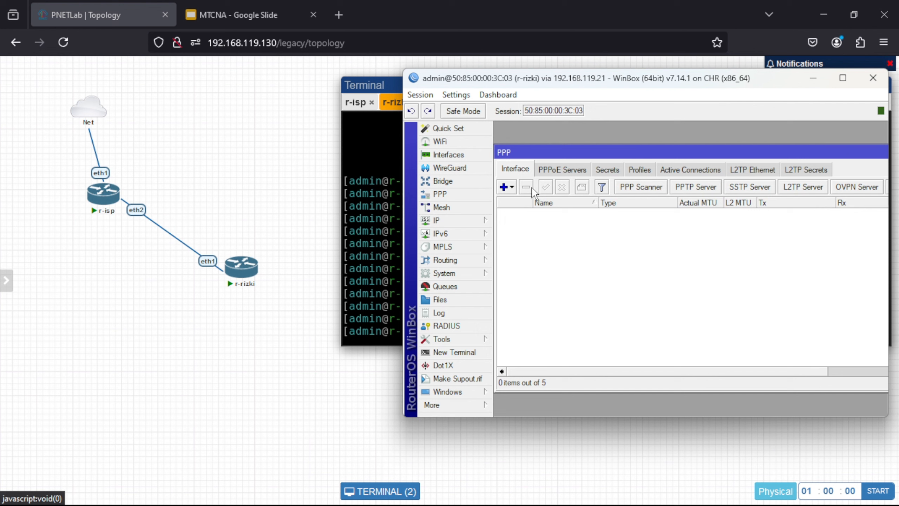
left_click(477, 223)
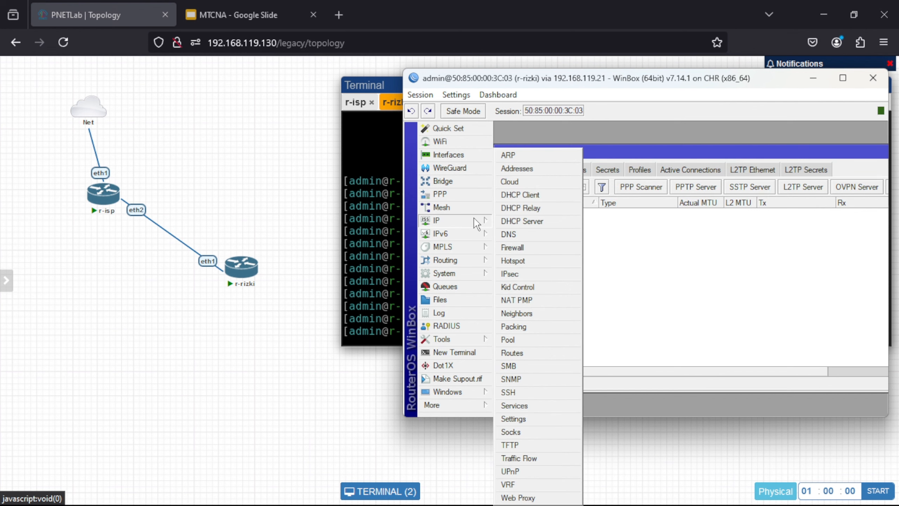
Step: Delete r-rizki's 192.168.2.1/24 and ether1 addresses, then switch to the r-isp console
left_click(521, 176)
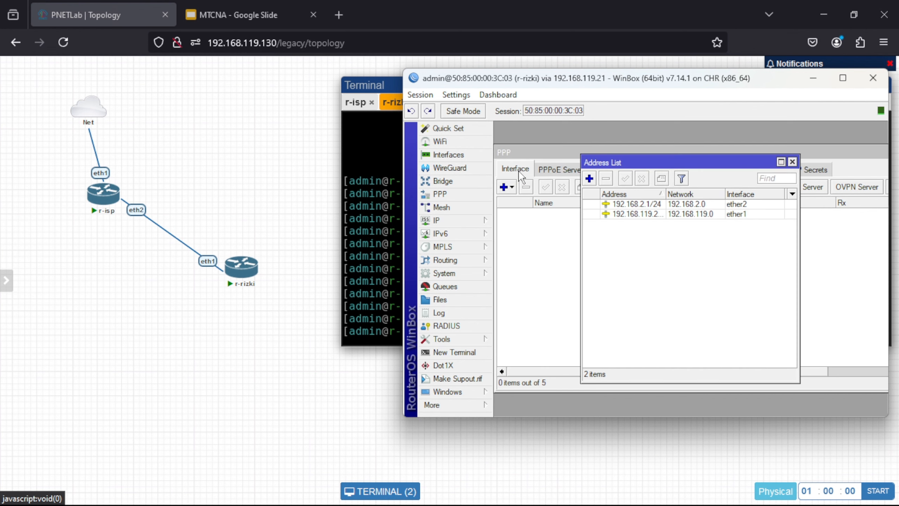
left_click(644, 206)
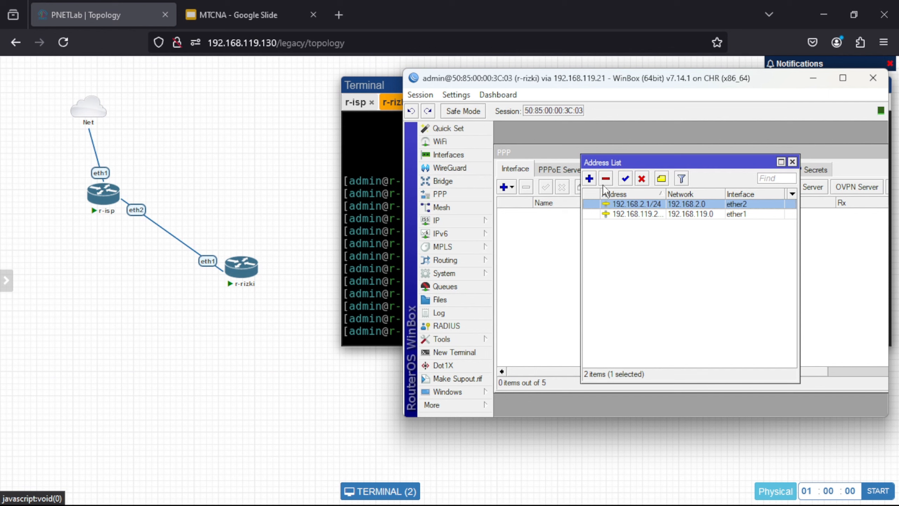
left_click(606, 179)
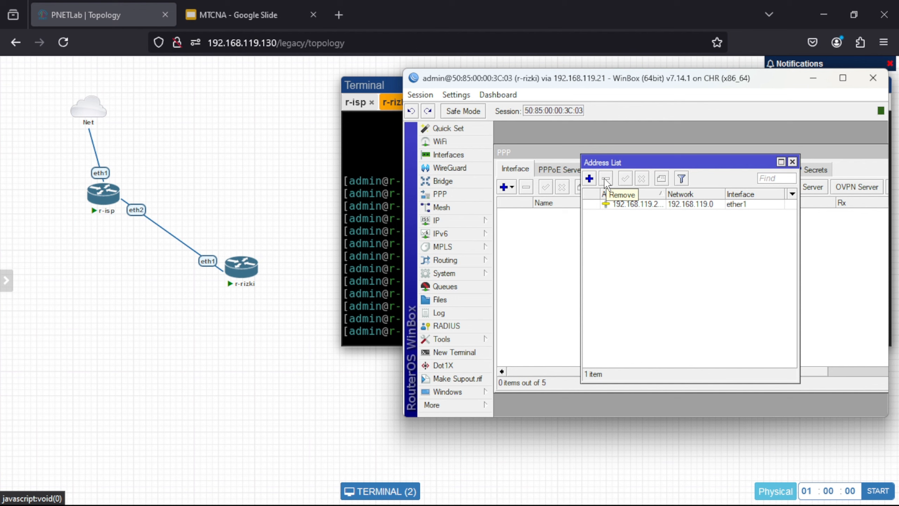
left_click(637, 205)
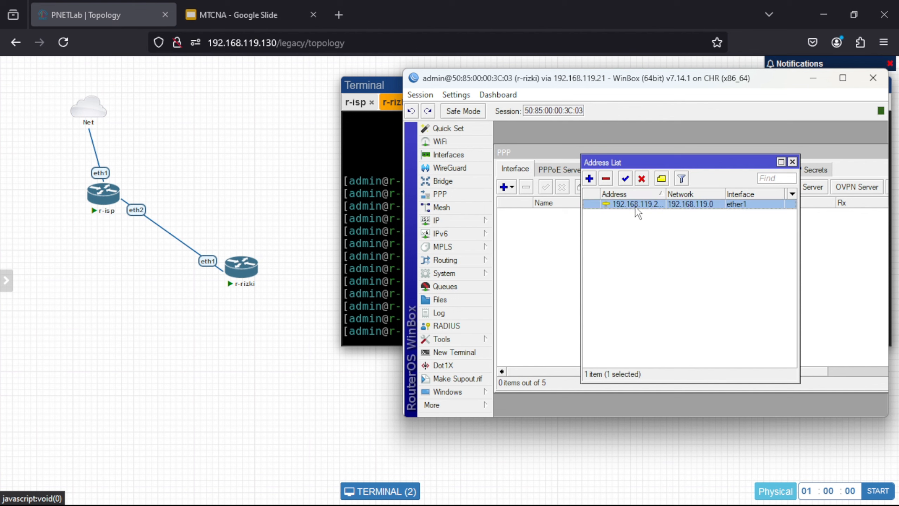
left_click(606, 179)
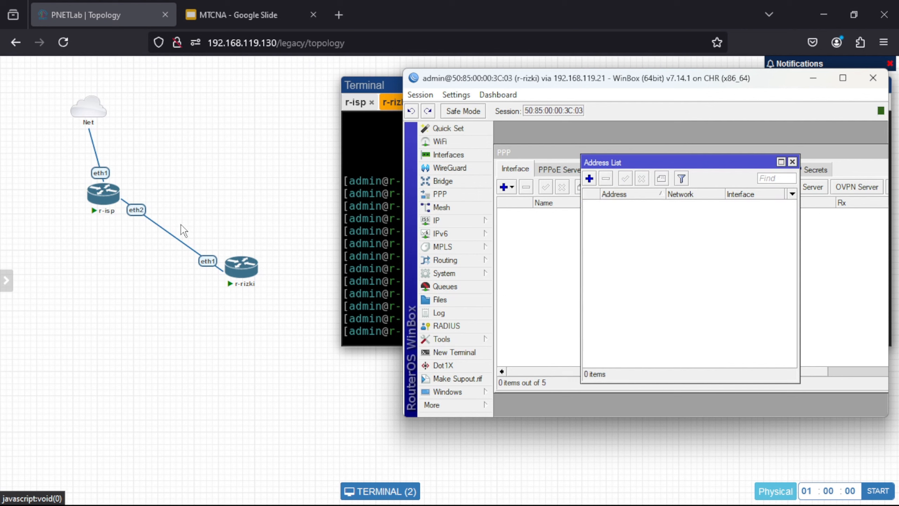
left_click(793, 162)
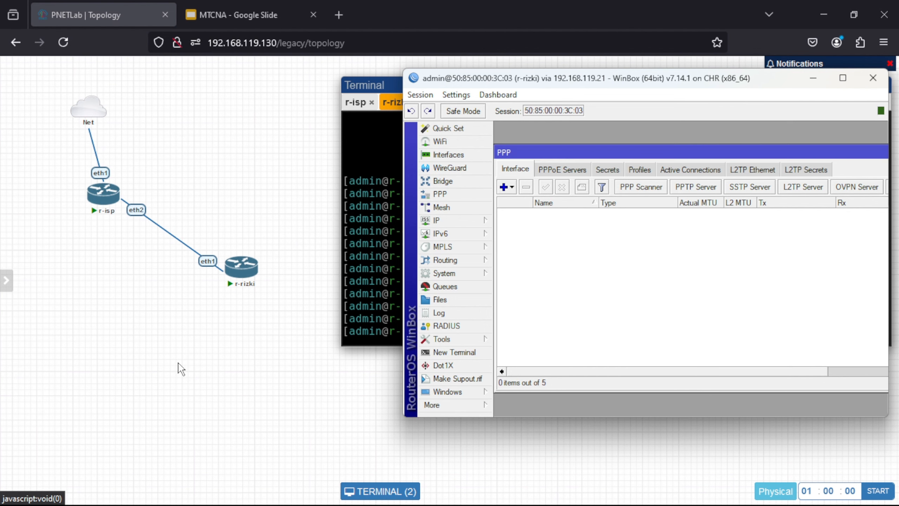
left_click(102, 209)
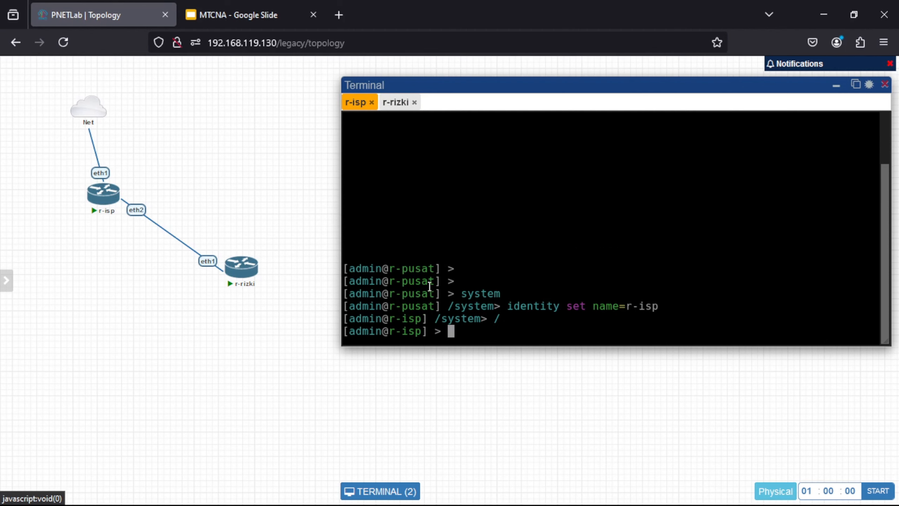
Step: Confirm in WinBox that r-isp has 192.168.119.21/24 on ether1, then return to the topology
mouse_move(551, 492)
mouse_move(627, 491)
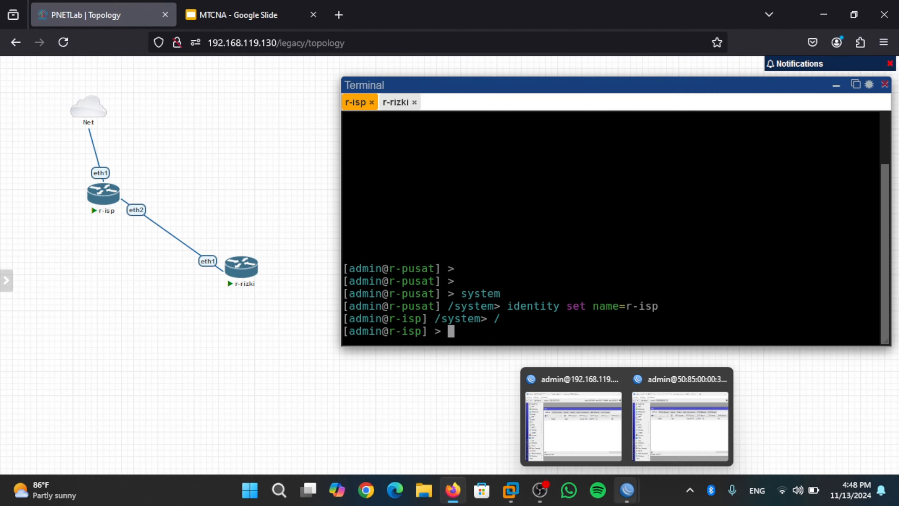
left_click(598, 445)
left_click(437, 220)
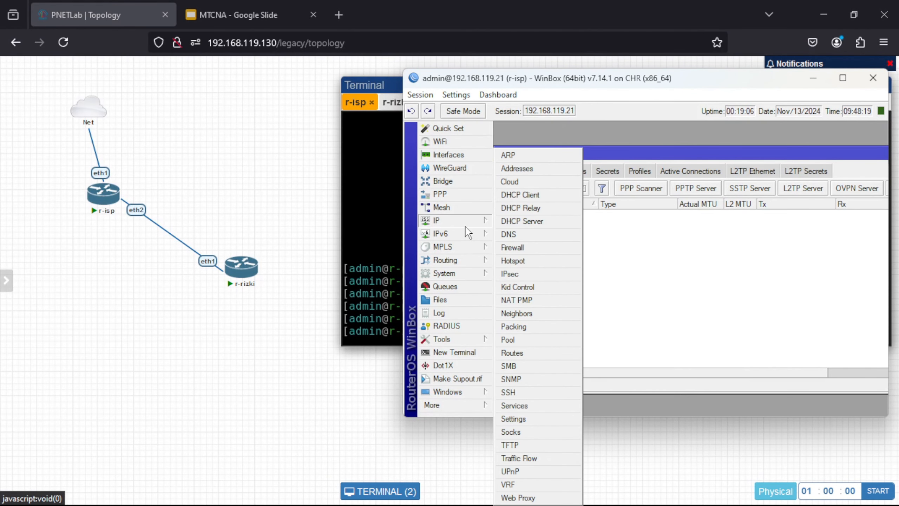
left_click(508, 170)
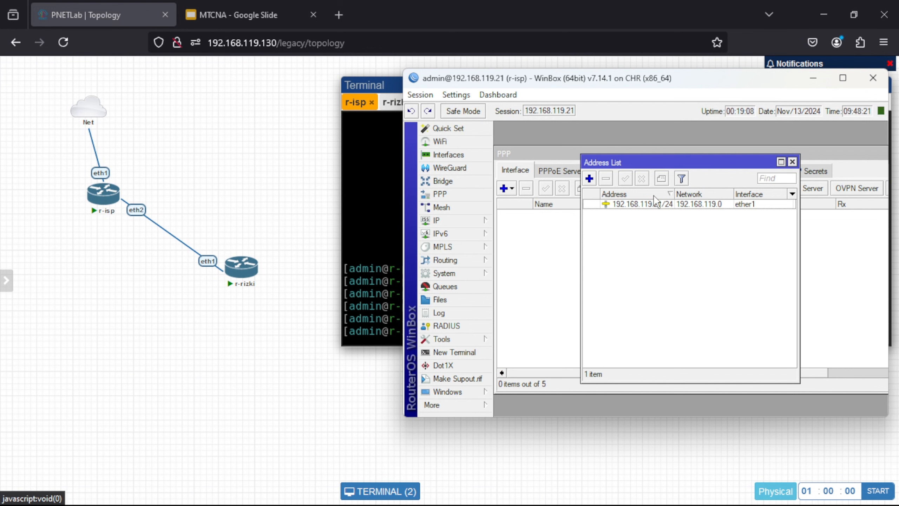
left_click(162, 374)
Step: Add a text label showing r-isp's address 192.168.119.21 to the topology
right_click(165, 374)
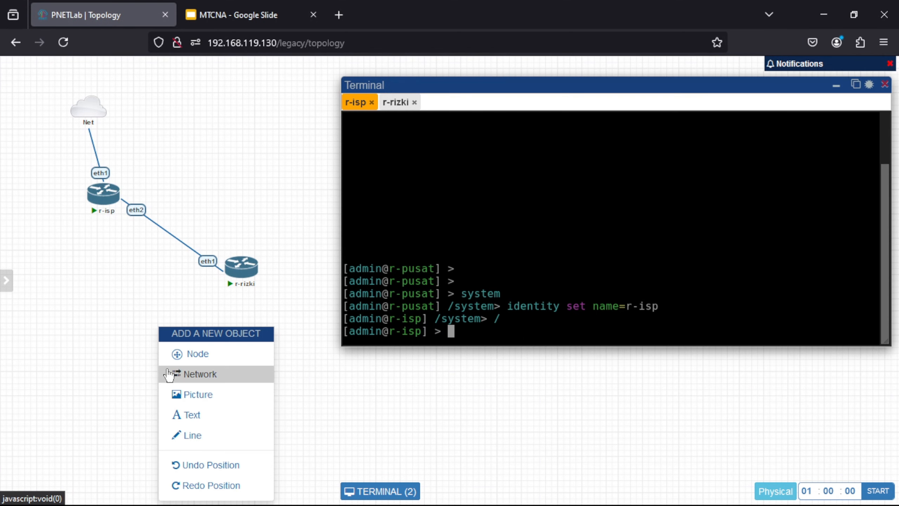
left_click(206, 414)
left_click(227, 418)
type("192.168.119.21")
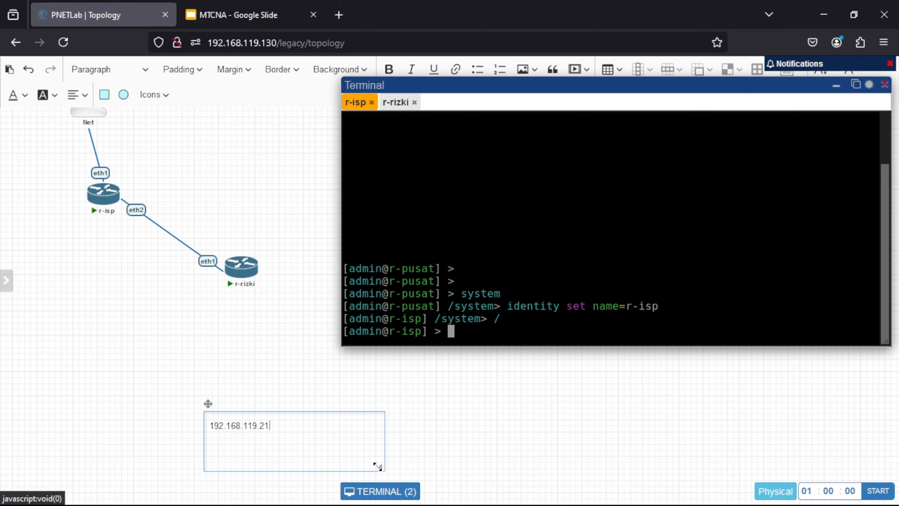
left_click_drag(377, 466, 67, 163)
left_click(235, 384)
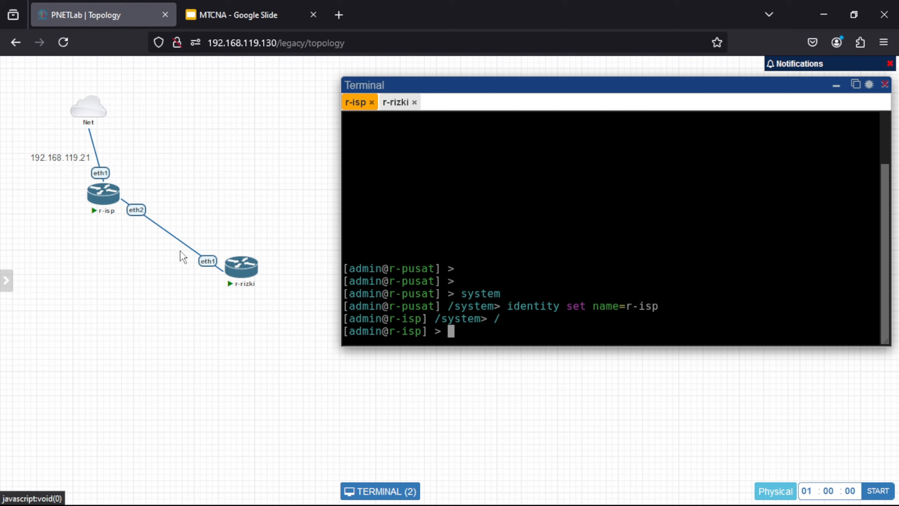
Step: Add a 'pppoe server' text label and position it beside r-isp
right_click(199, 366)
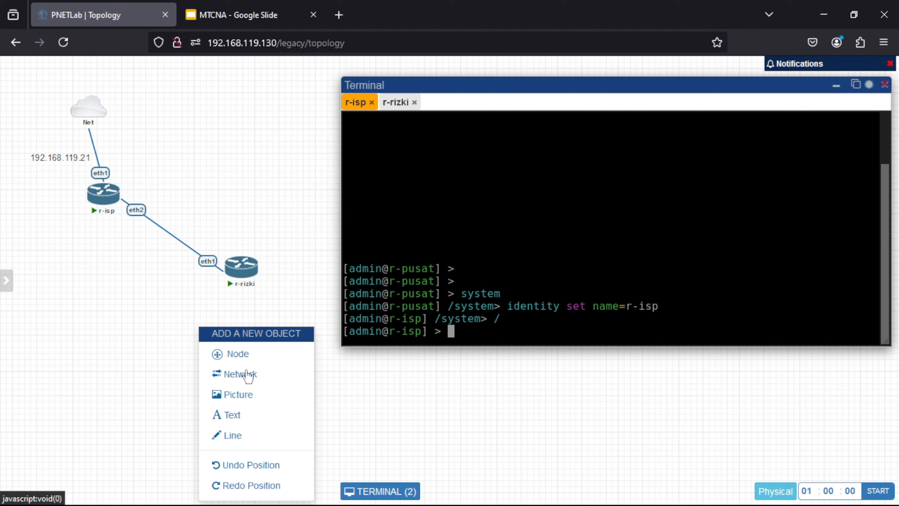
left_click(257, 413)
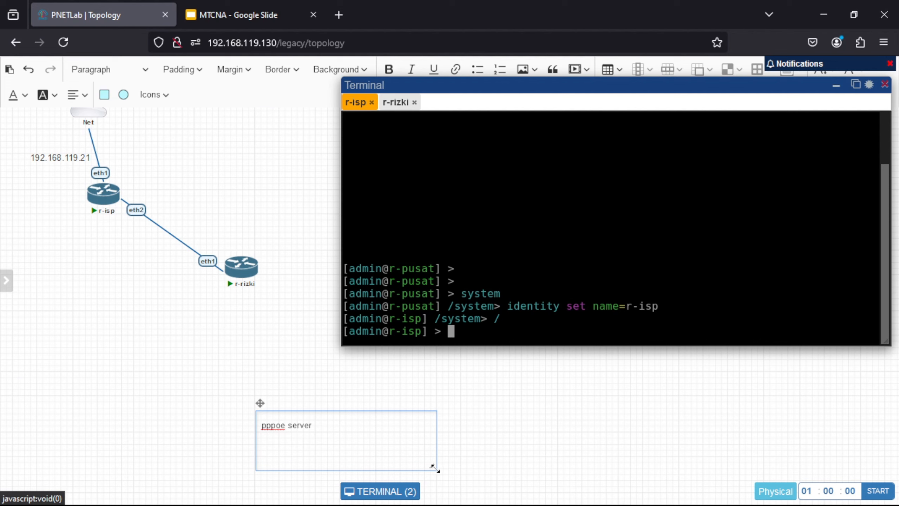
left_click_drag(433, 467, 315, 433)
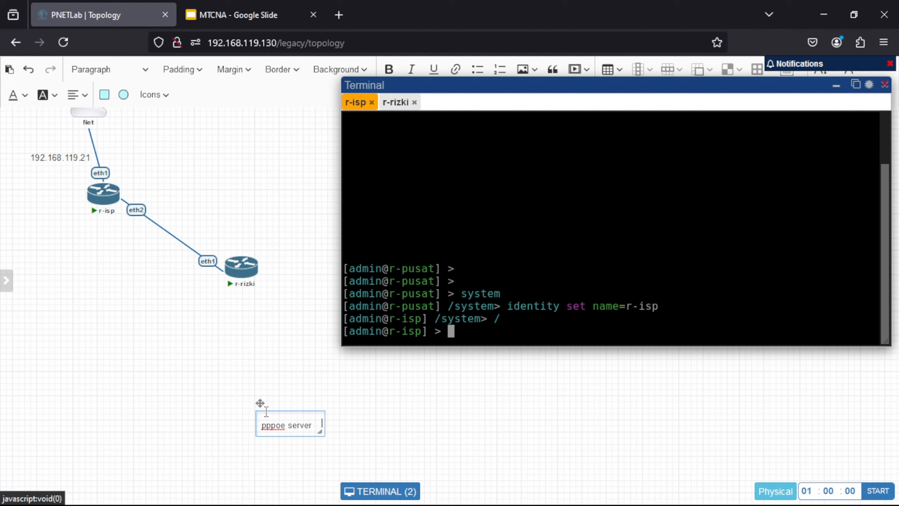
left_click_drag(260, 403, 120, 150)
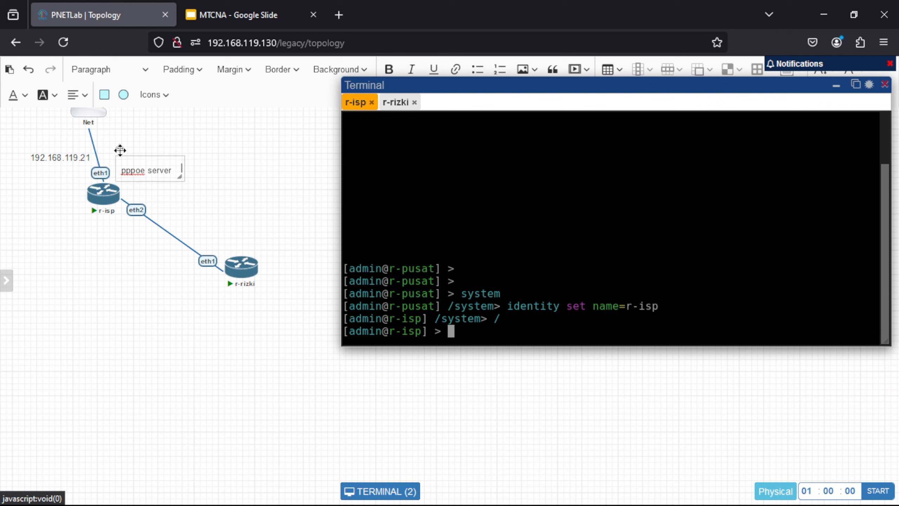
left_click(122, 291)
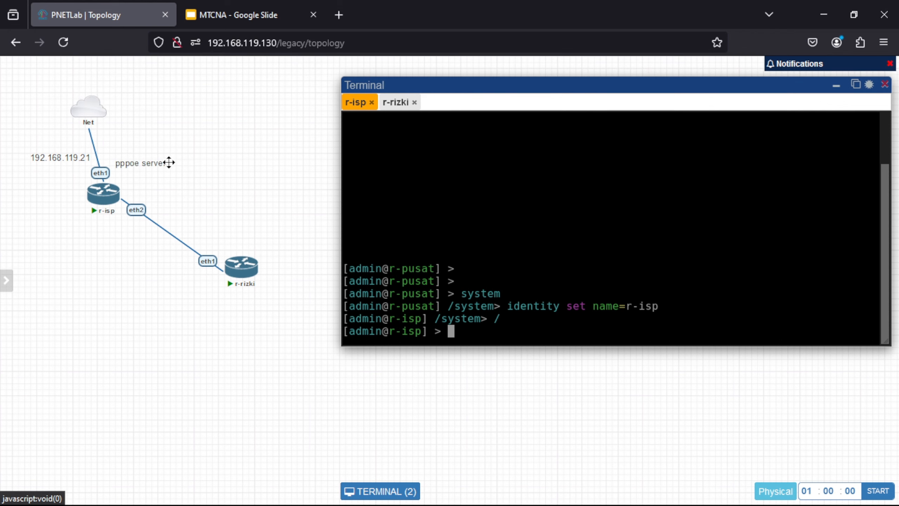
left_click_drag(153, 162, 158, 167)
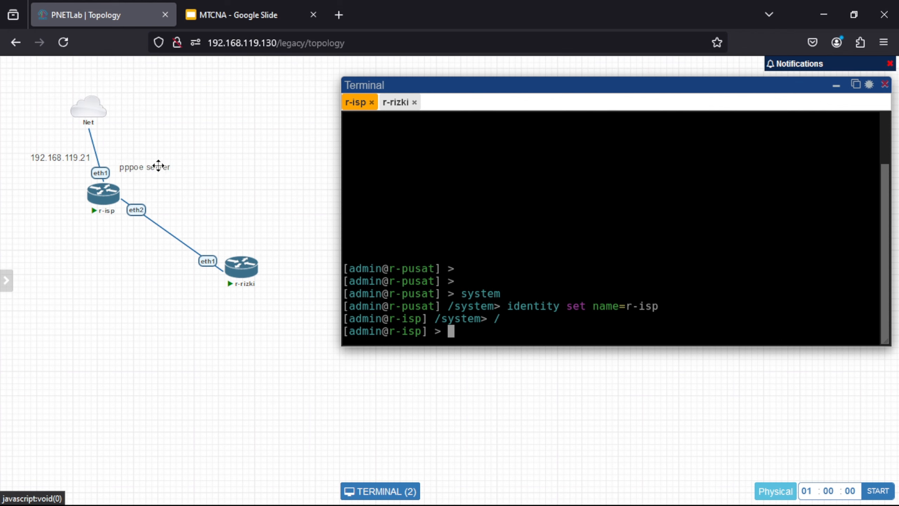
Step: Add a resized 'pppoe client' text label placed above r-rizki
right_click(215, 368)
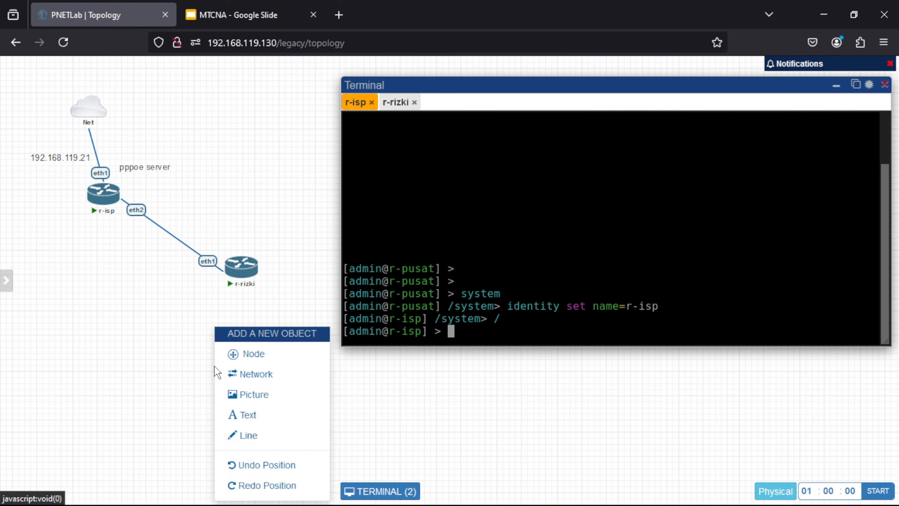
left_click(269, 422)
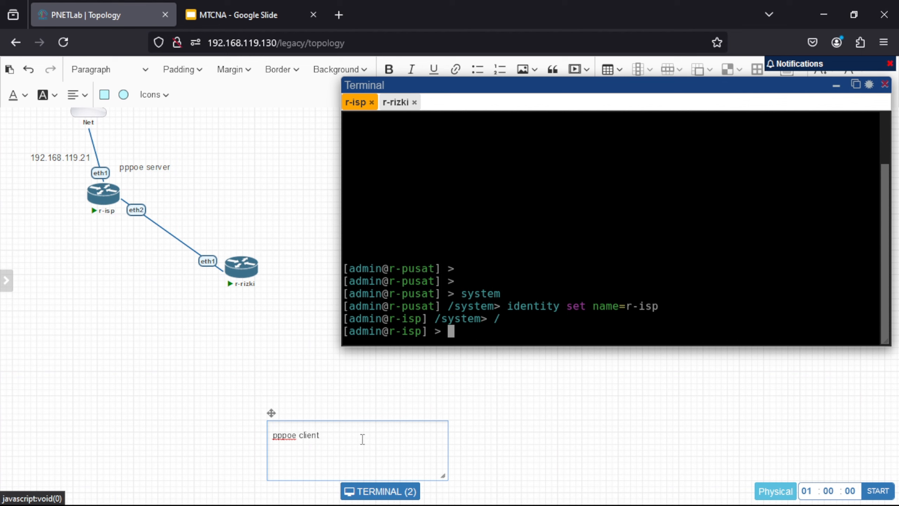
left_click_drag(443, 475, 252, 247)
left_click(277, 376)
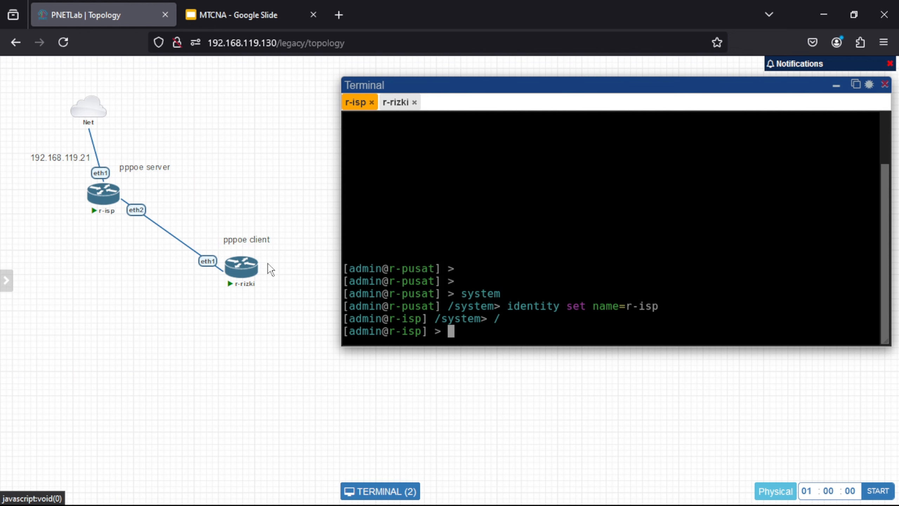
Step: Add two Virtual PC (VPCS) nodes and space them apart below the routers
right_click(176, 379)
left_click(217, 353)
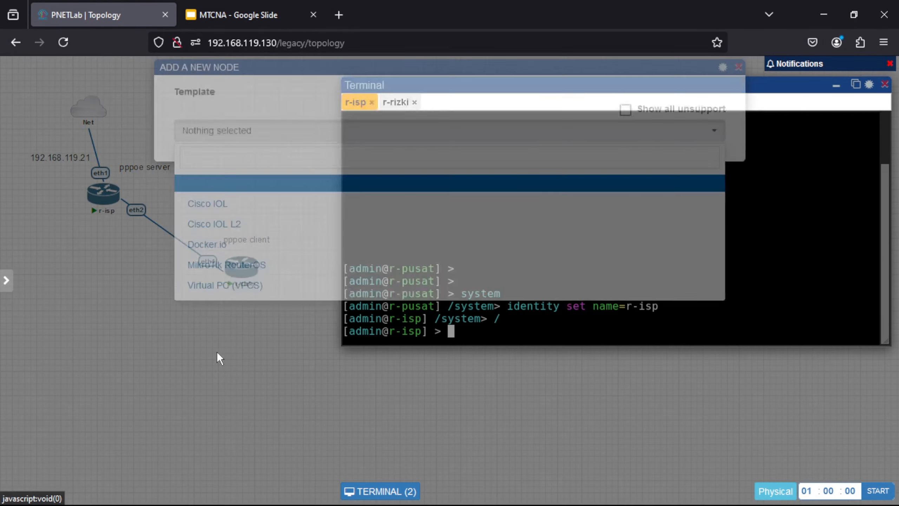
left_click(267, 301)
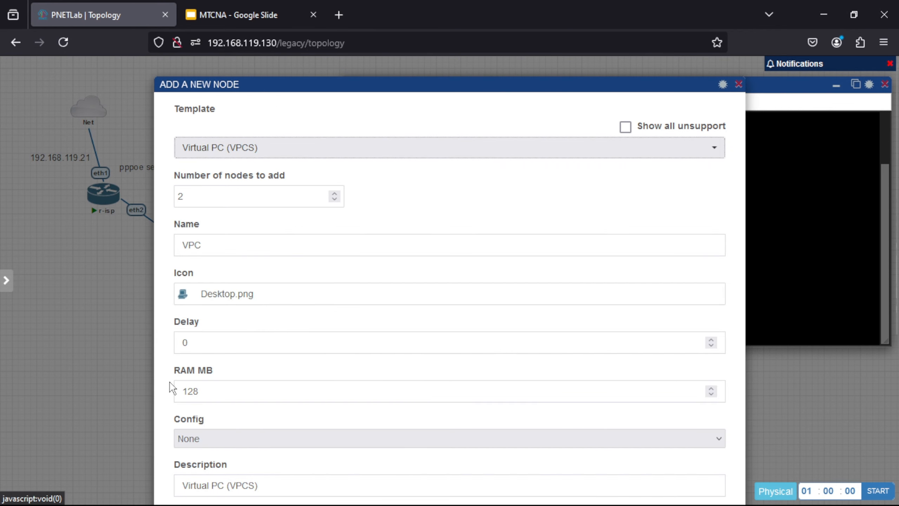
scroll(172, 390, "down", 5)
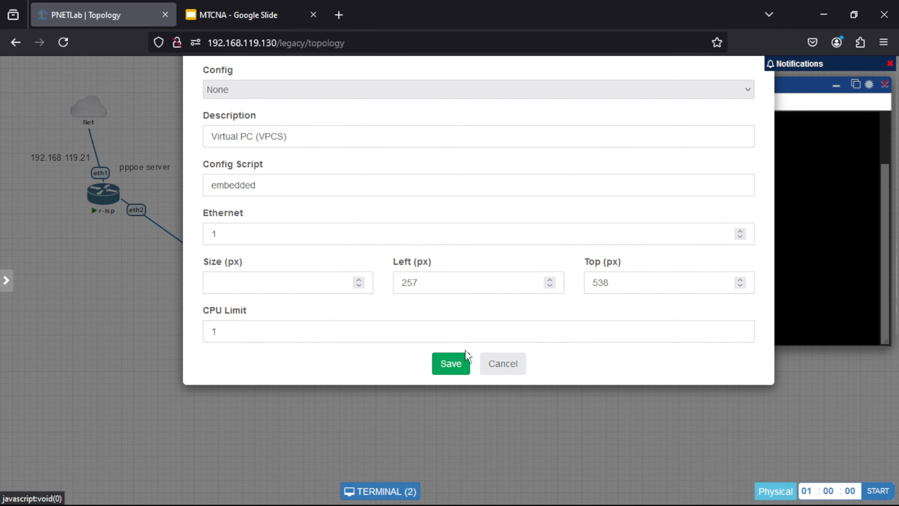
left_click(463, 363)
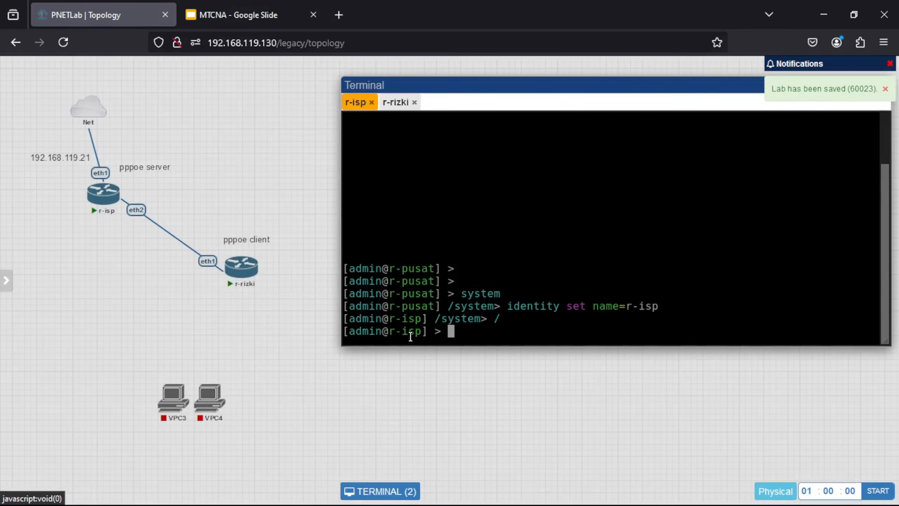
mouse_move(211, 398)
left_click_drag(214, 403, 262, 396)
mouse_move(180, 418)
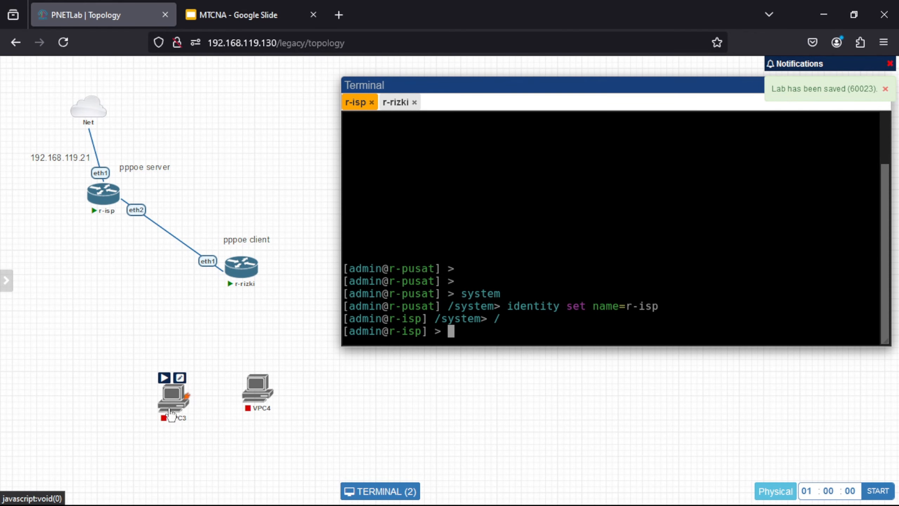
left_click_drag(180, 418, 178, 413)
mouse_move(255, 404)
left_click_drag(255, 403, 293, 405)
Step: Rename the new nodes VPC3 and VPC4 to VPC1 and VPC2
mouse_move(185, 403)
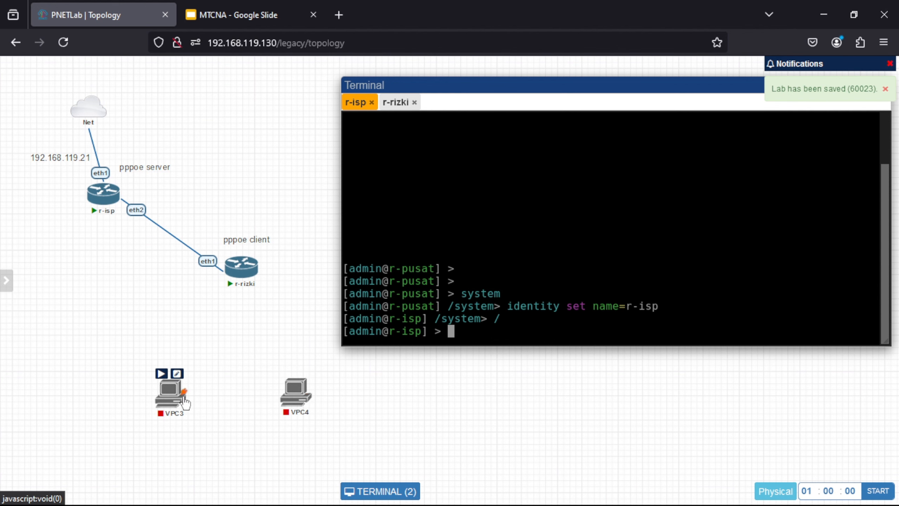
left_click(177, 373)
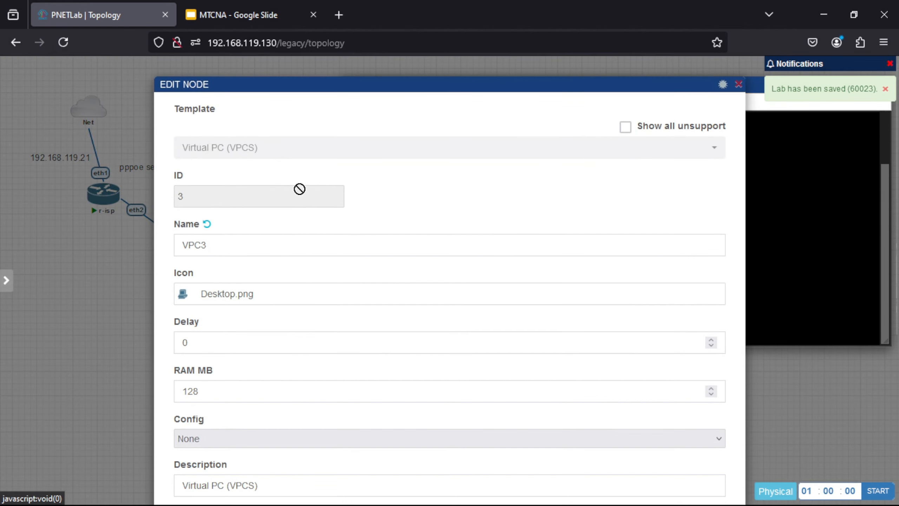
left_click(254, 241)
key("BackSpace")
type("1")
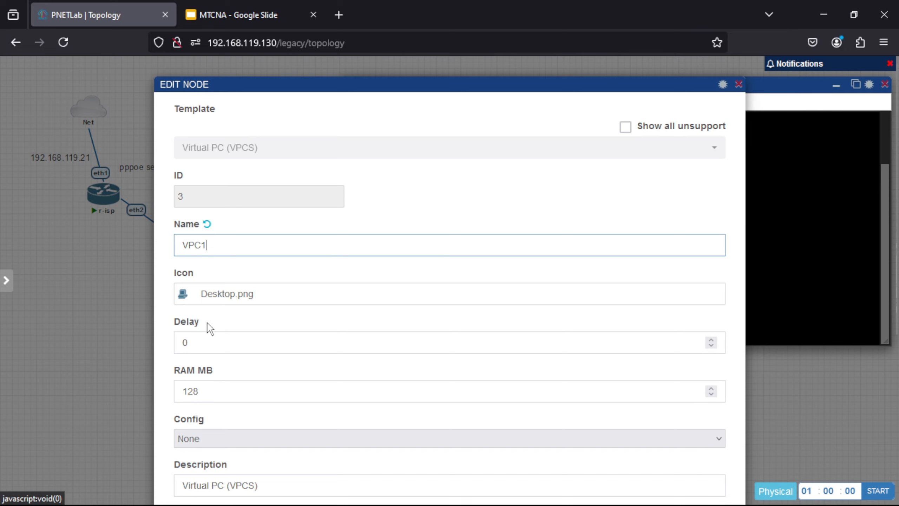
left_click_drag(169, 395, 206, 80)
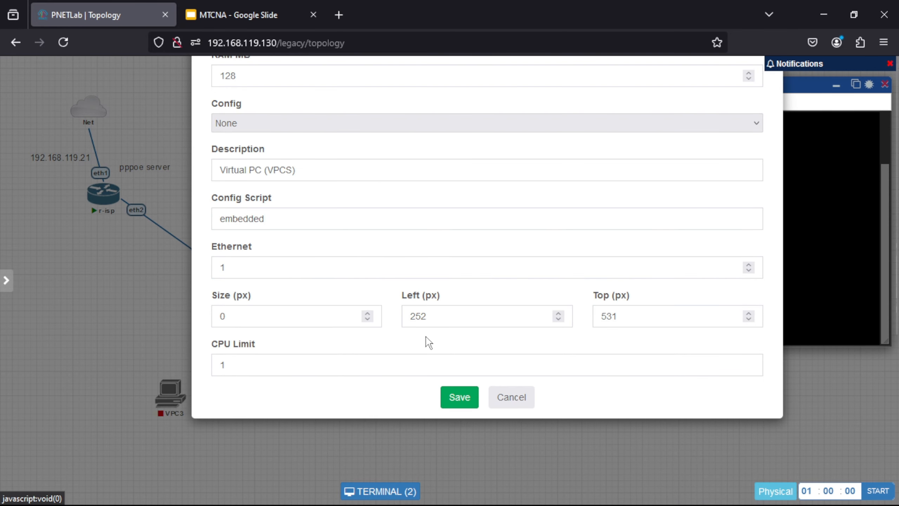
left_click(459, 397)
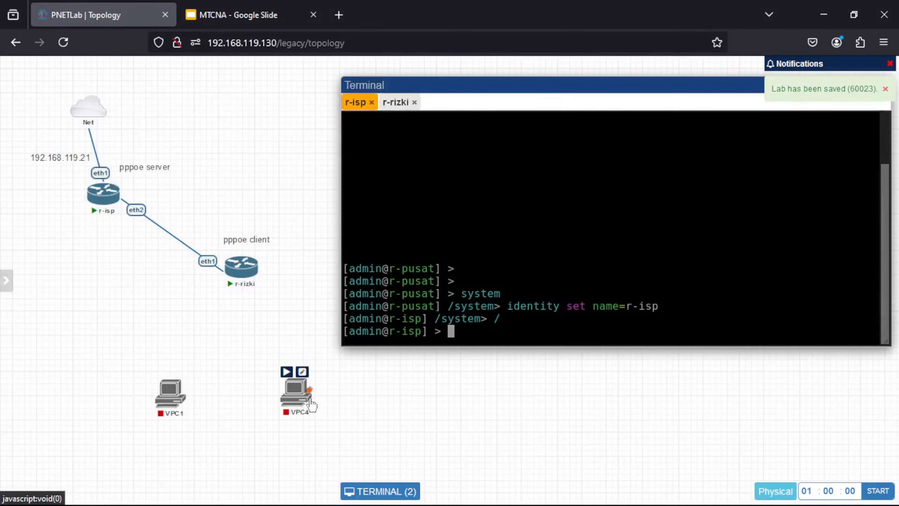
left_click(303, 374)
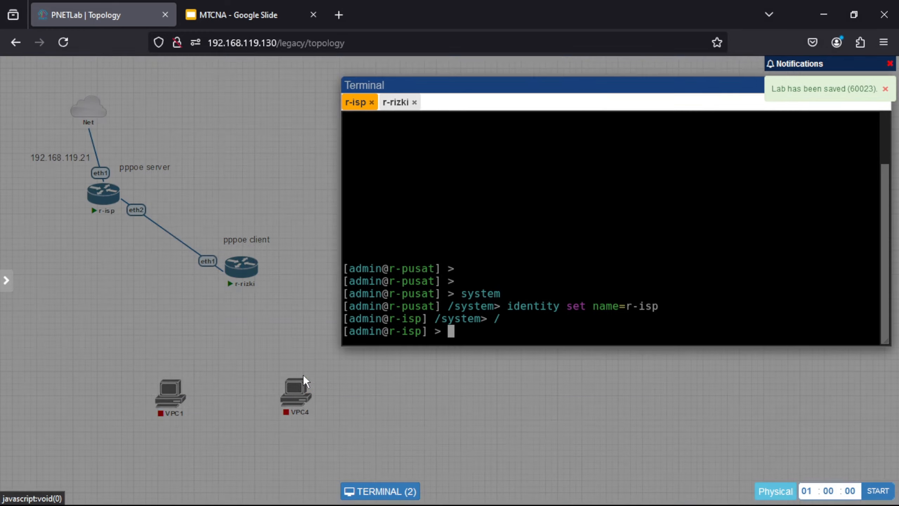
left_click(264, 248)
key("BackSpace")
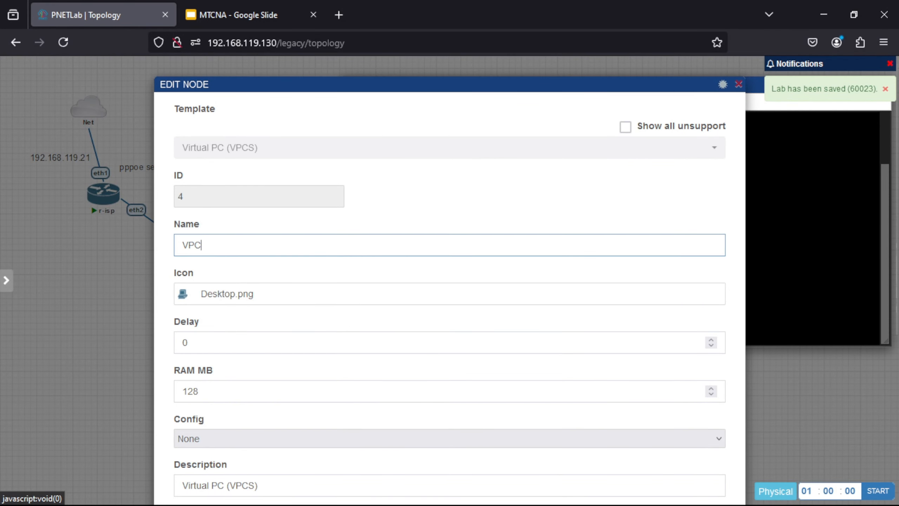
type("2")
scroll(173, 402, "down", 10)
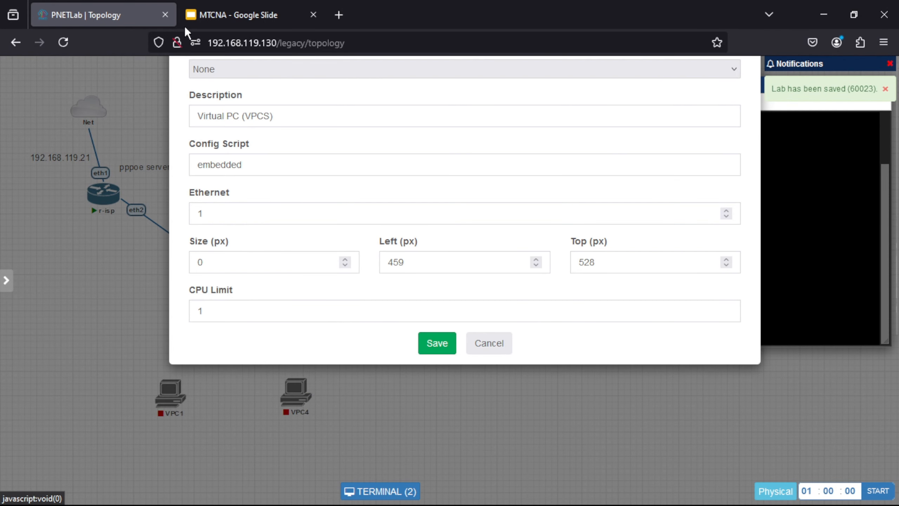
left_click(447, 346)
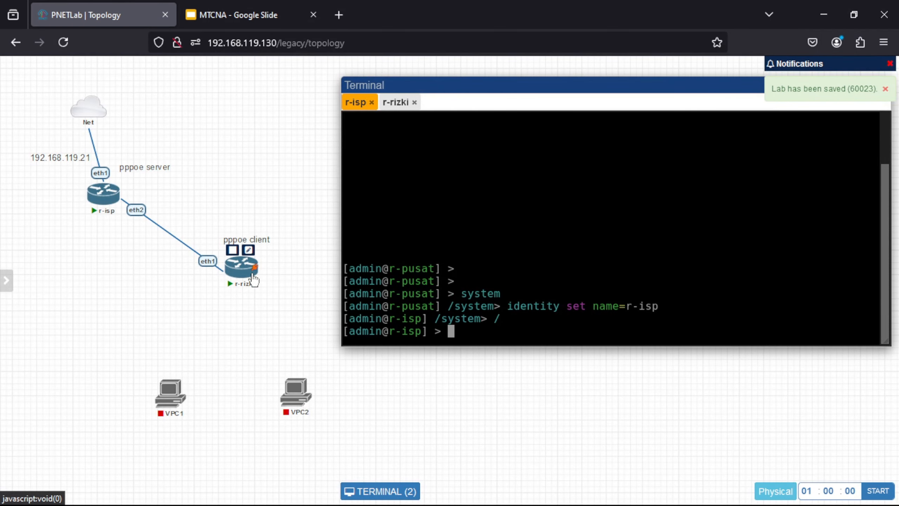
Step: Connect r-rizki eth2 to VPC1 eth0 and r-rizki eth3 to VPC2 eth0
left_click_drag(256, 270, 172, 389)
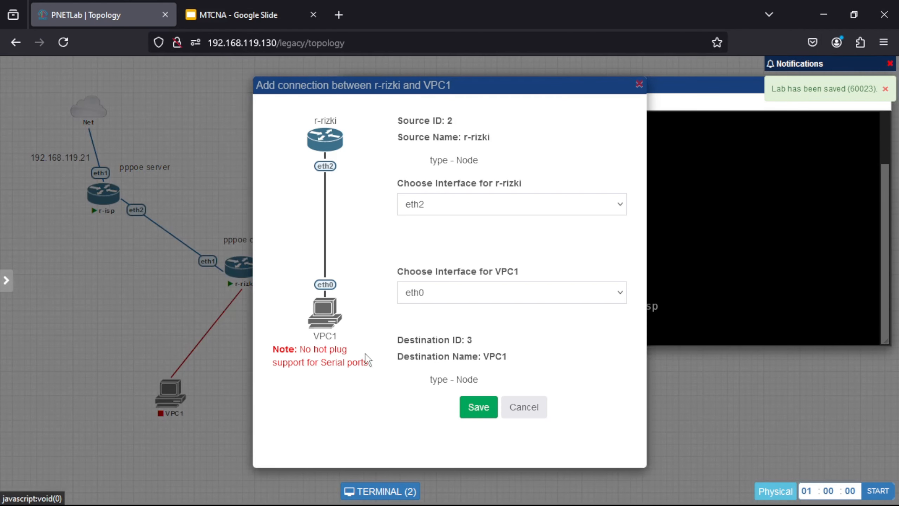
left_click(474, 413)
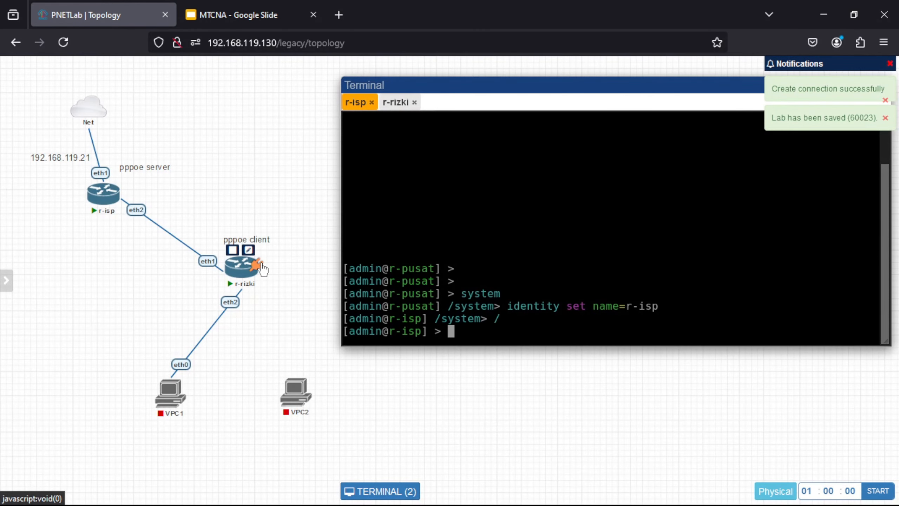
left_click_drag(248, 250, 301, 393)
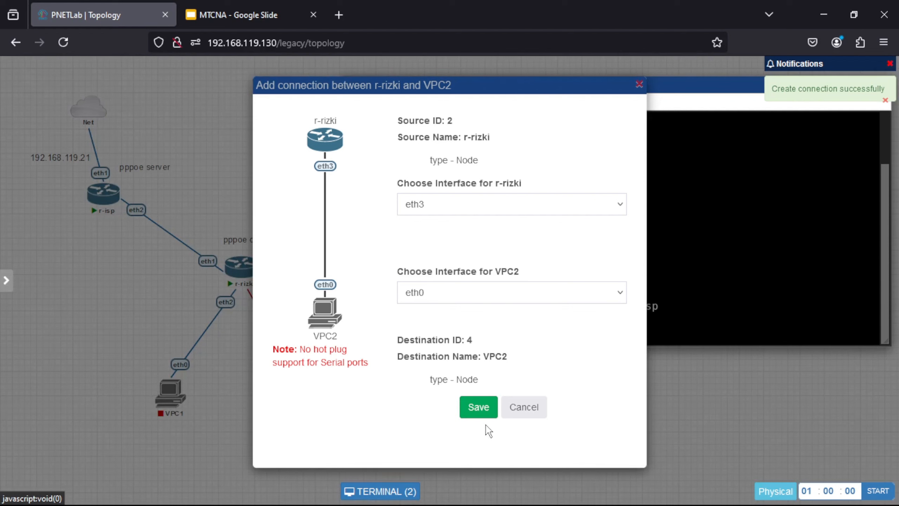
left_click(480, 413)
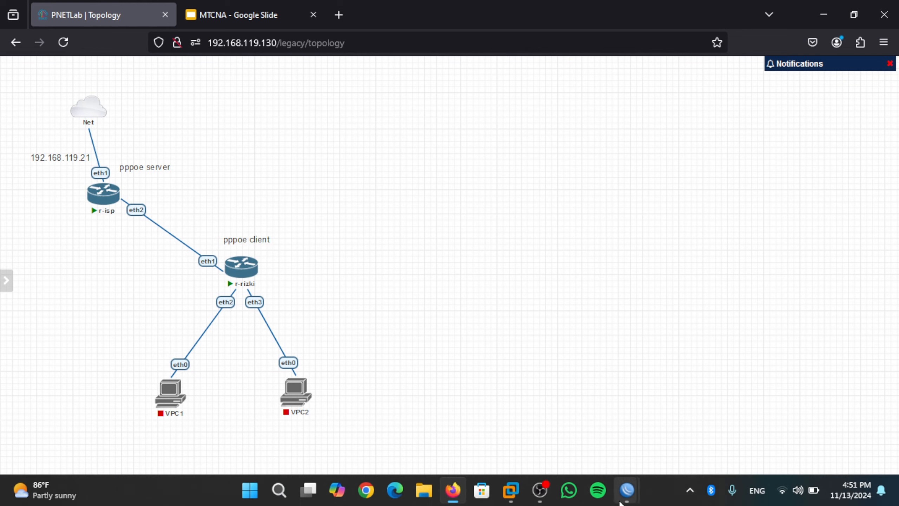
Step: On r-isp, add PPPoE server service-pppoe-rizki on ether2 and apply it
mouse_move(627, 490)
left_click(578, 425)
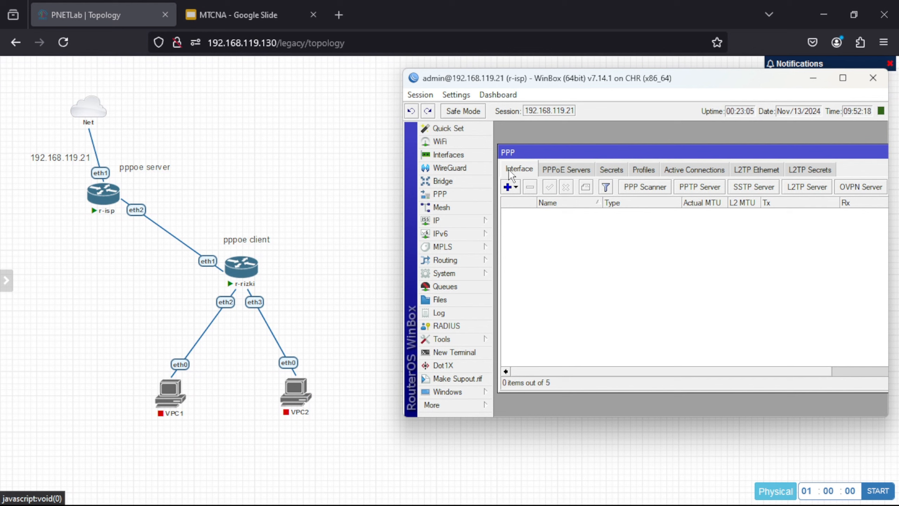
left_click(555, 171)
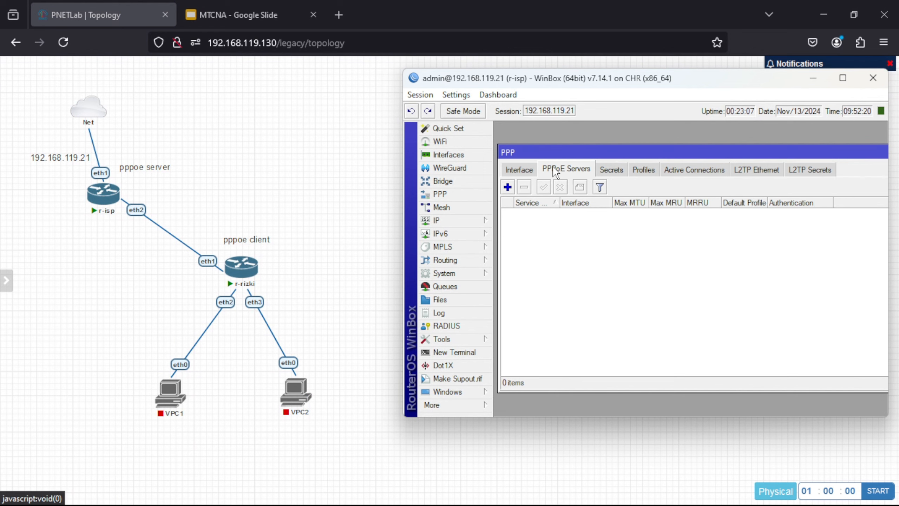
left_click(507, 187)
left_click(680, 177)
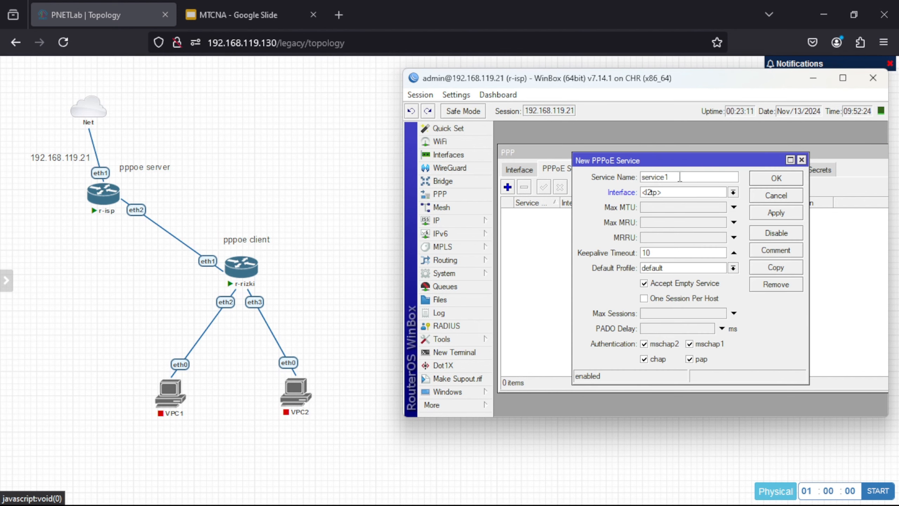
key("BackSpace")
type("-pppoe-rizki")
left_click(672, 197)
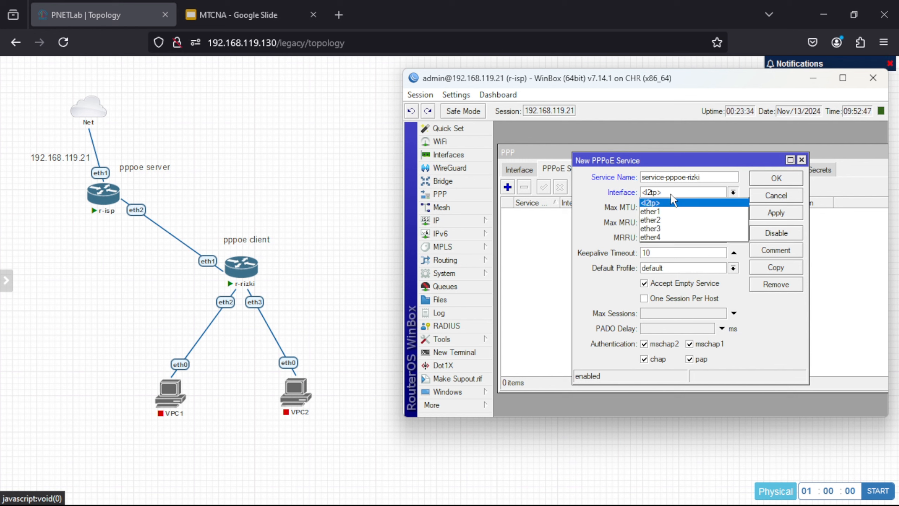
left_click(682, 223)
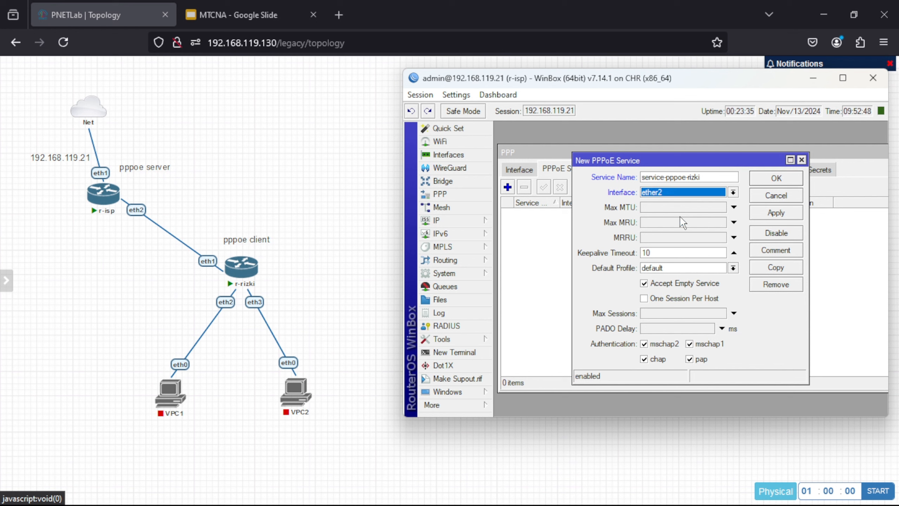
left_click(771, 214)
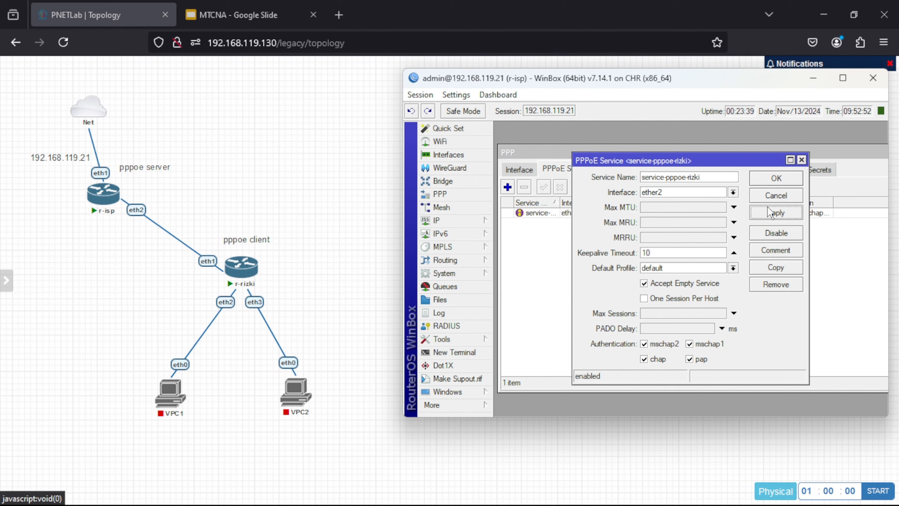
left_click(765, 178)
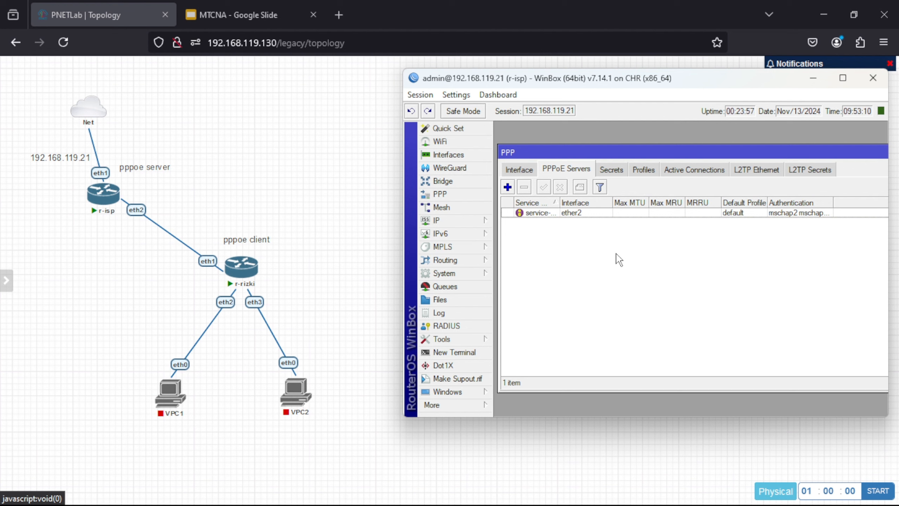
Step: Add a PPP secret named pppoe-rizki with its password, limited to the pppoe service
left_click(612, 171)
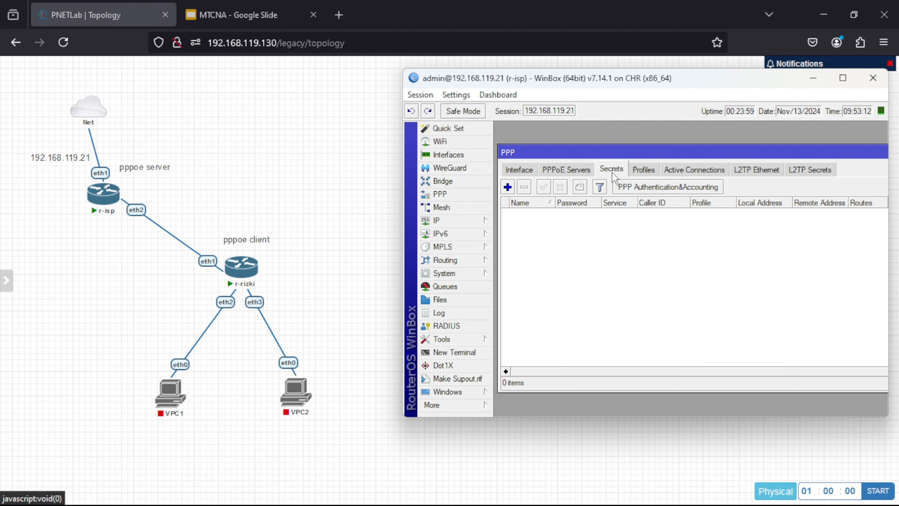
left_click(507, 186)
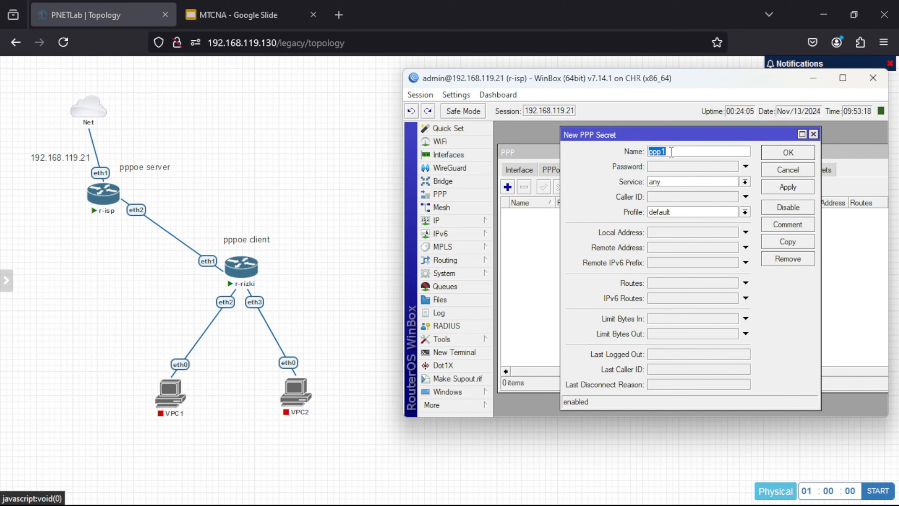
left_click(670, 151)
type("oe-rizki")
left_click(702, 166)
type("123")
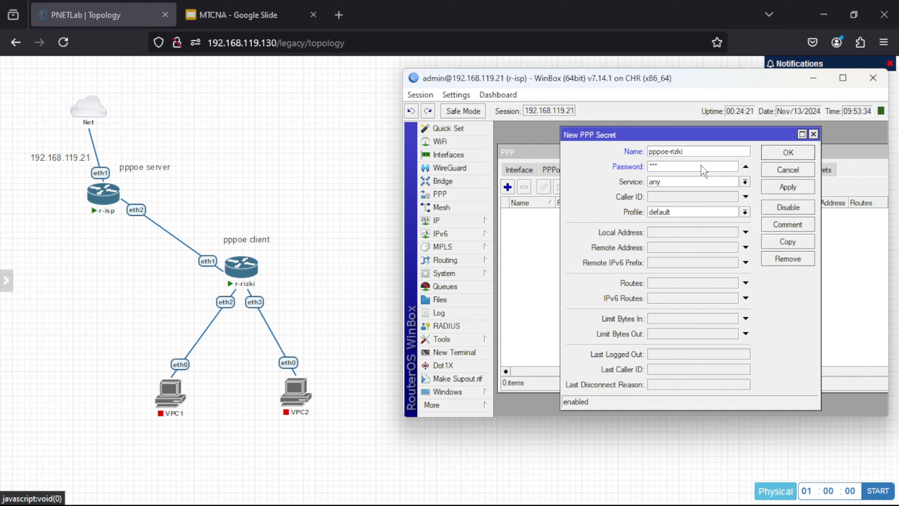
left_click(746, 183)
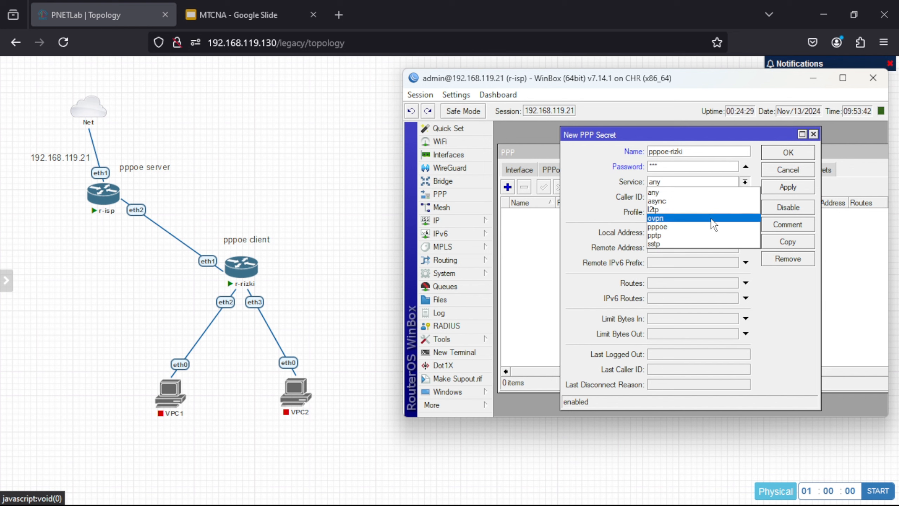
left_click(717, 229)
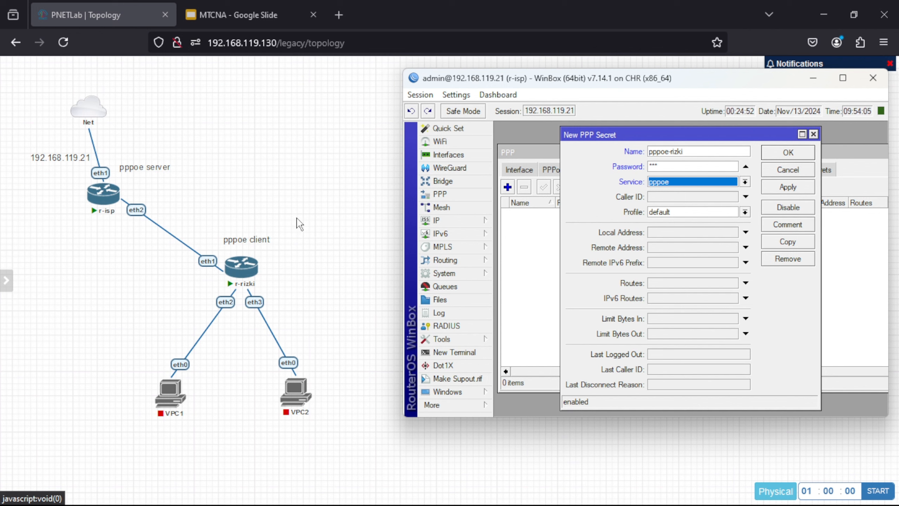
Step: Give the pppoe-rizki secret local address 192.168.1.1 and remote address 192.168.1.2, then save it
mouse_move(250, 271)
left_click(656, 232)
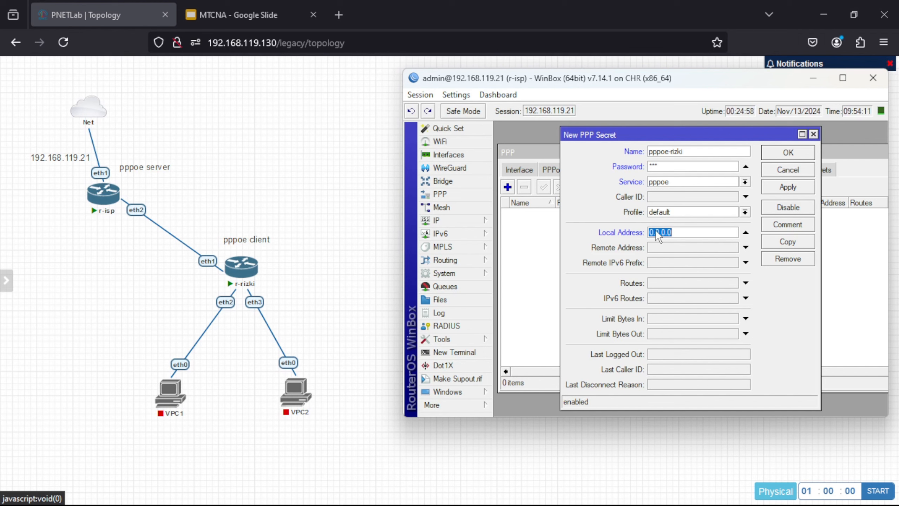
type("192.168.1.1")
left_click(701, 250)
type("192.")
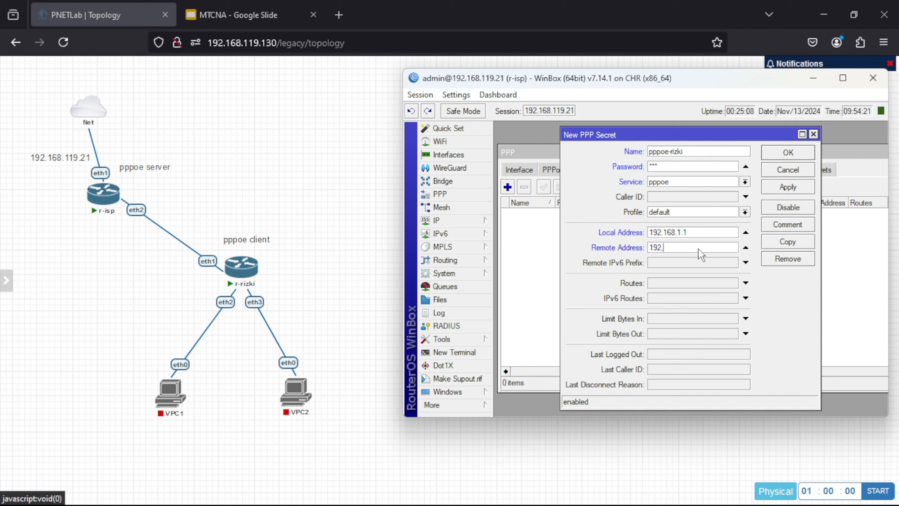
type("168.1.2")
left_click(776, 191)
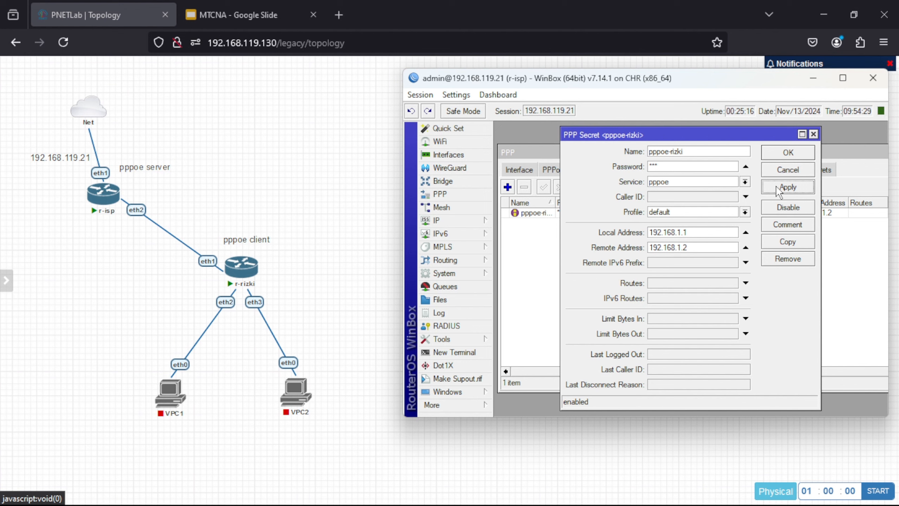
left_click(784, 153)
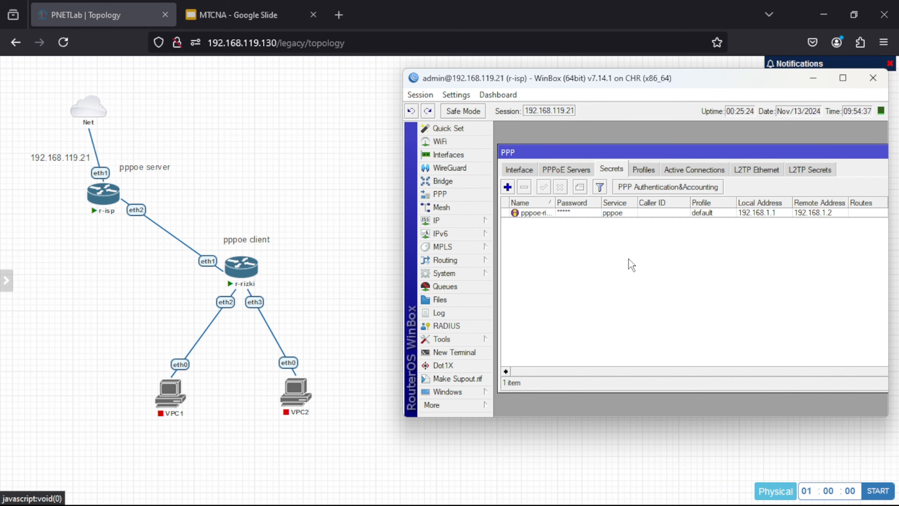
Step: On the r-rizki router, create a new PPPoE client interface
mouse_move(626, 500)
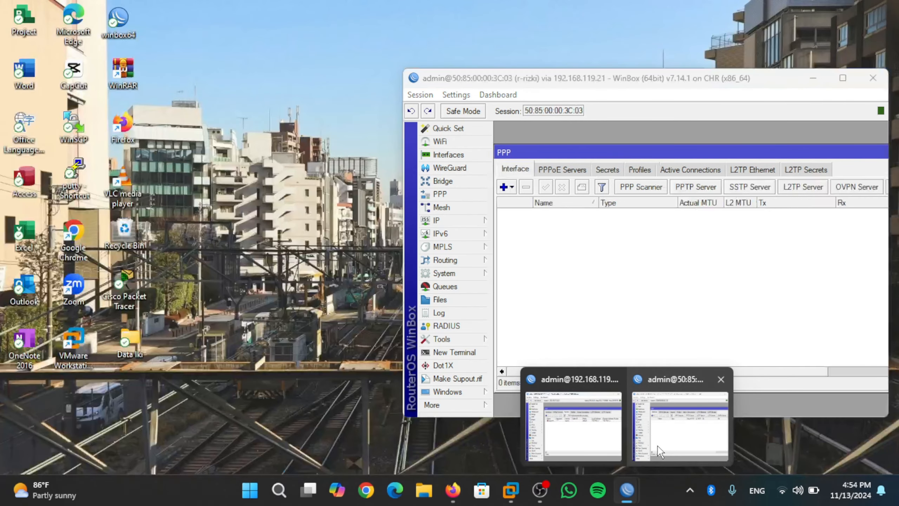
left_click(658, 445)
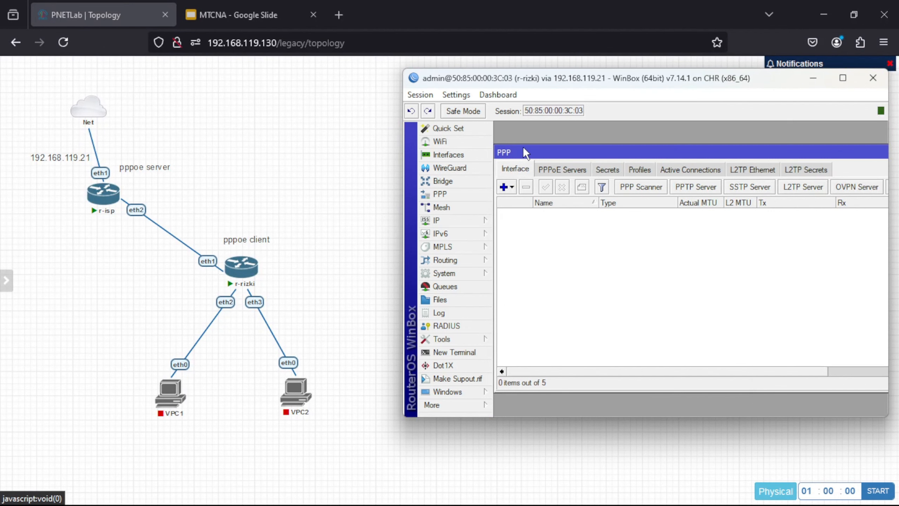
left_click(506, 187)
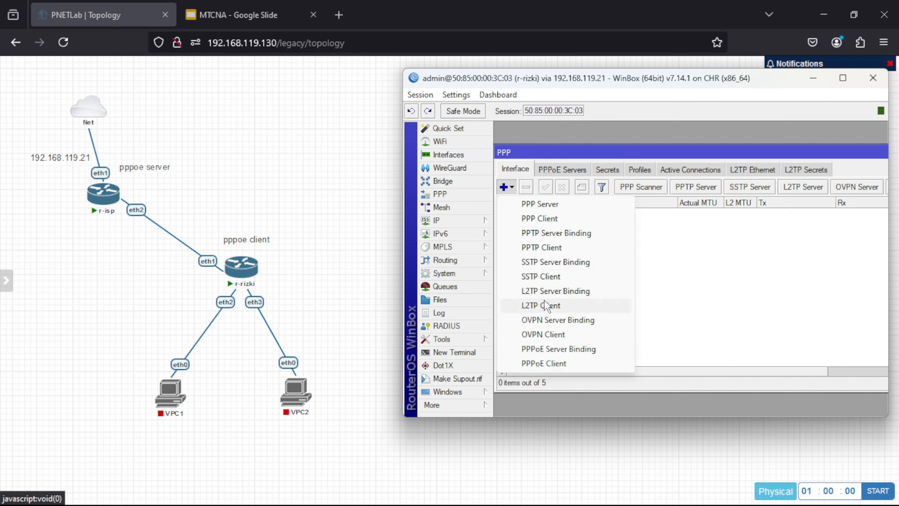
left_click(552, 364)
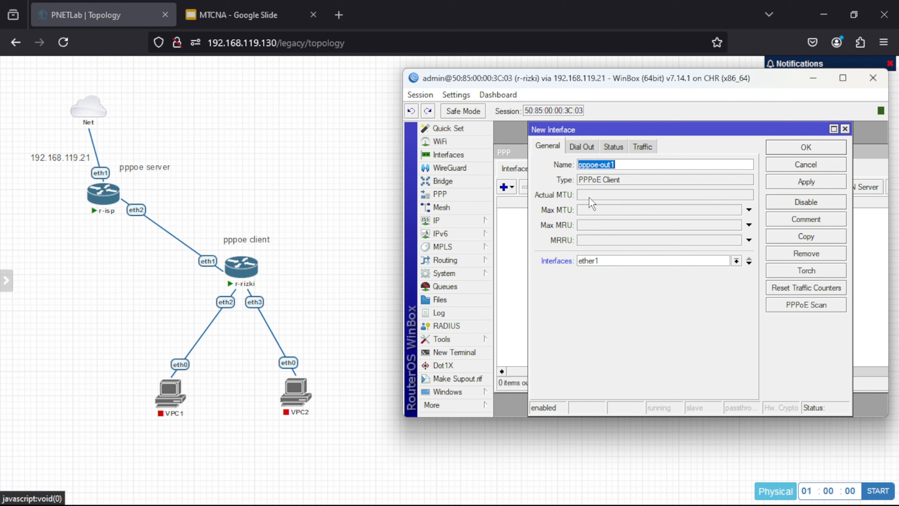
Step: Set pppoe-out1 to dial out as user pppoe-rizki with its password and peer DNS, then save it
left_click(584, 152)
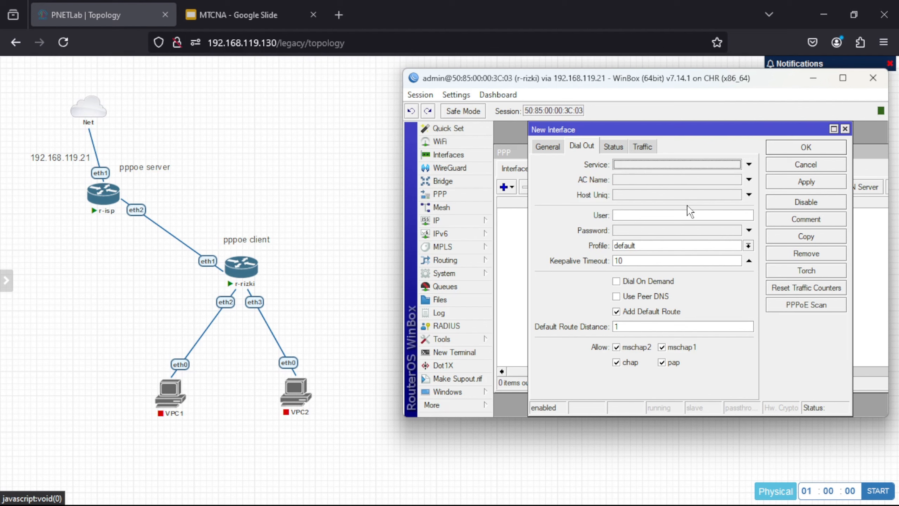
left_click(683, 215)
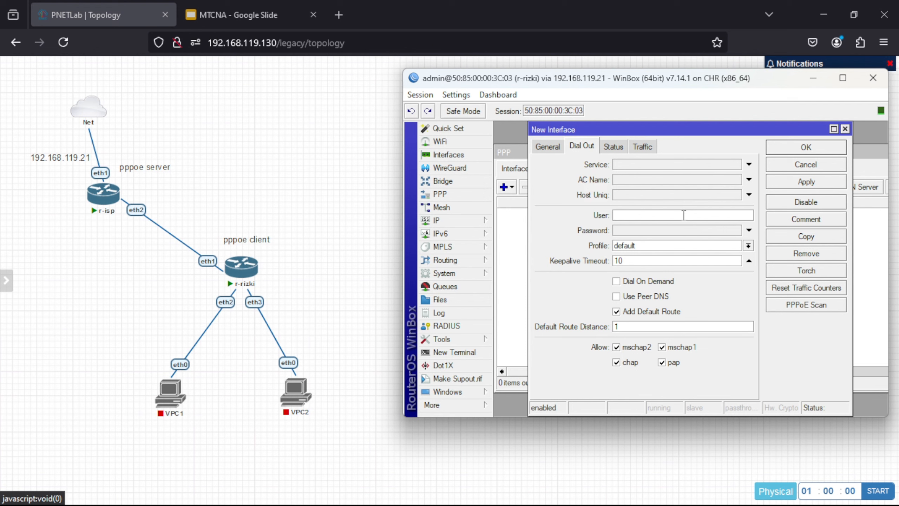
type("pppoe-rizki")
left_click(678, 228)
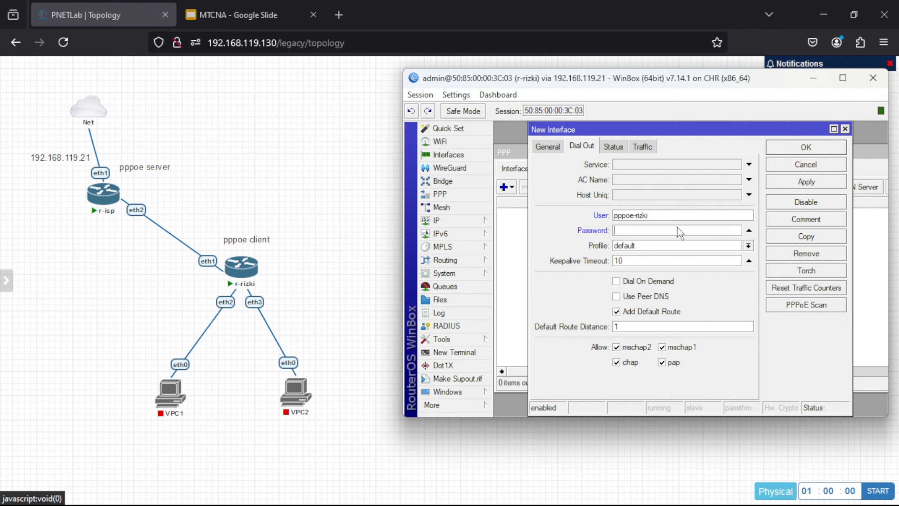
type("123")
left_click(617, 312)
left_click(621, 295)
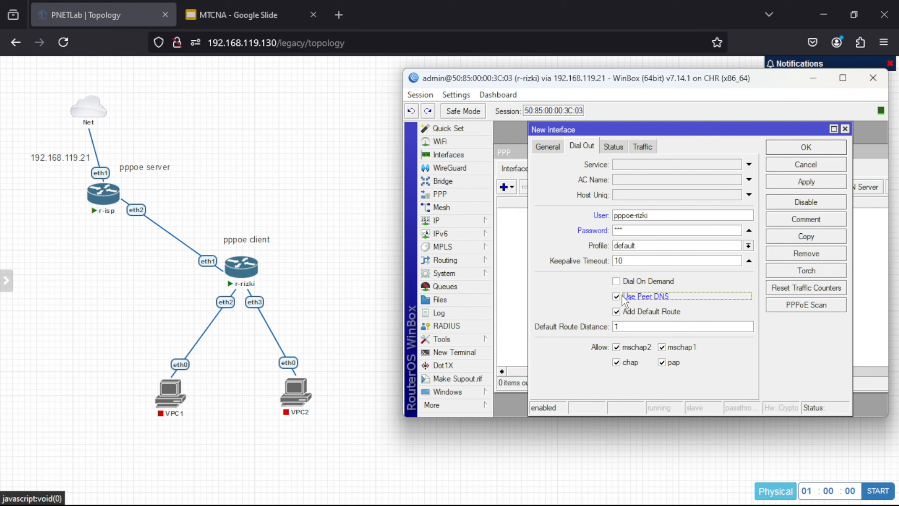
left_click(802, 184)
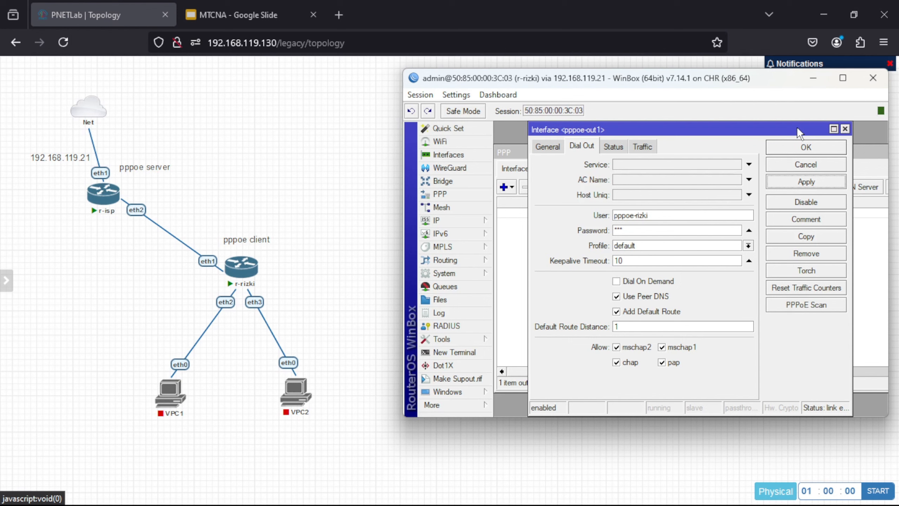
left_click(801, 148)
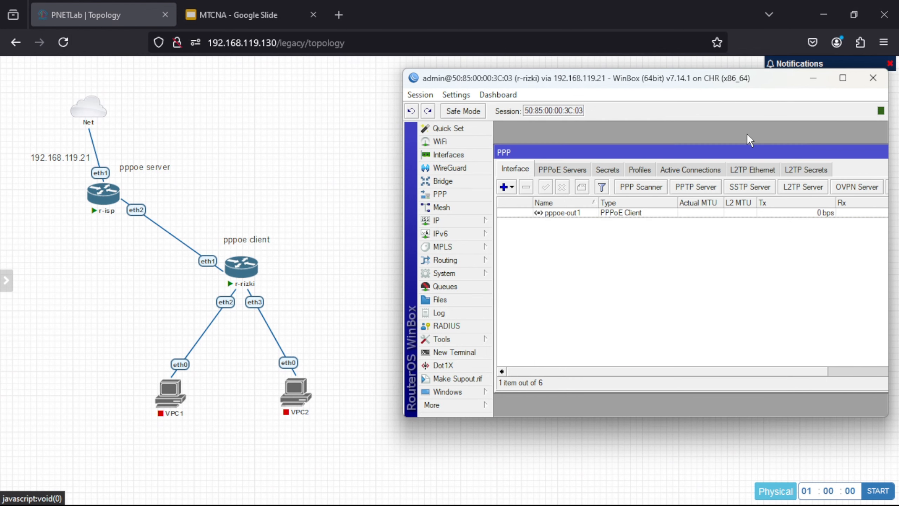
Step: Show r-isp's IP address list with 192.168.119.21/24 on ether1 and 192.168.1.1 on PPPoE
left_click(479, 220)
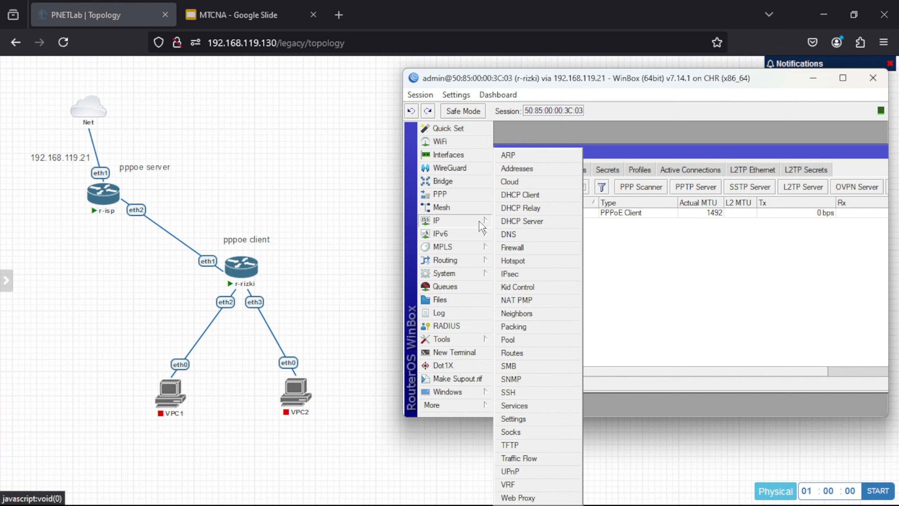
left_click(526, 168)
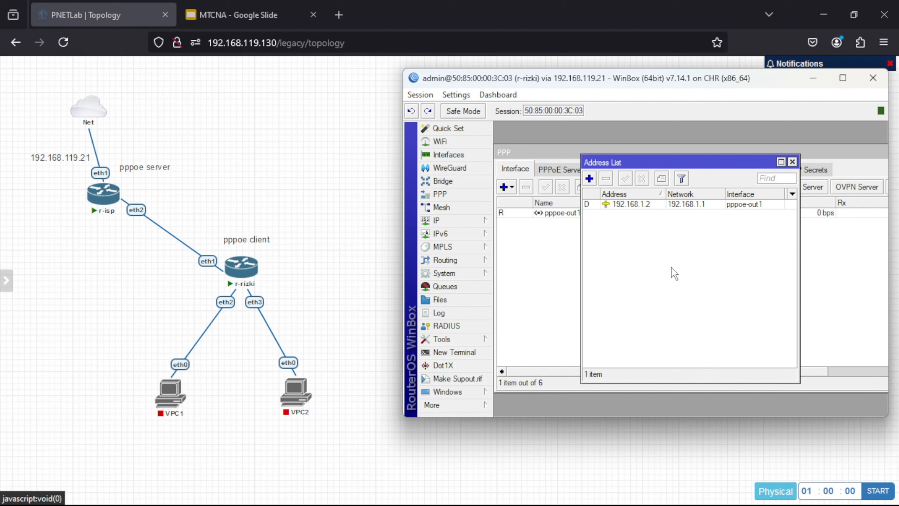
mouse_move(710, 505)
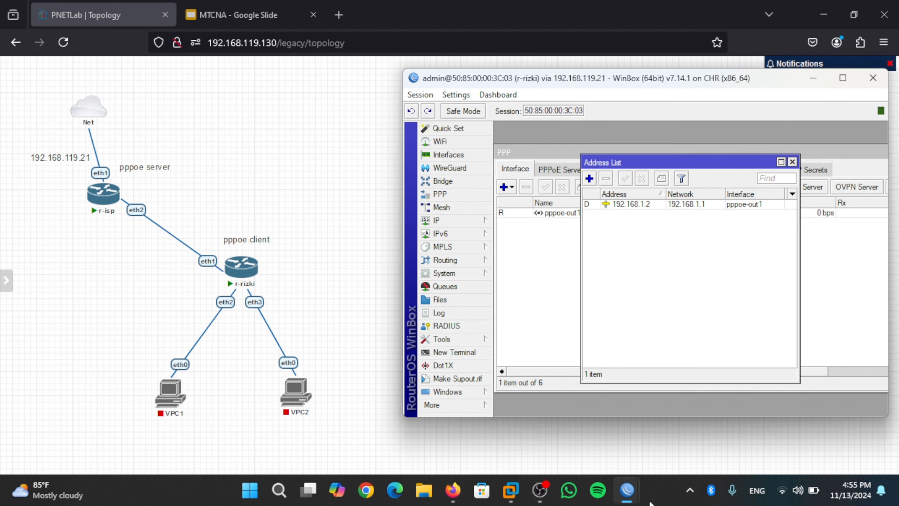
mouse_move(627, 490)
left_click(578, 444)
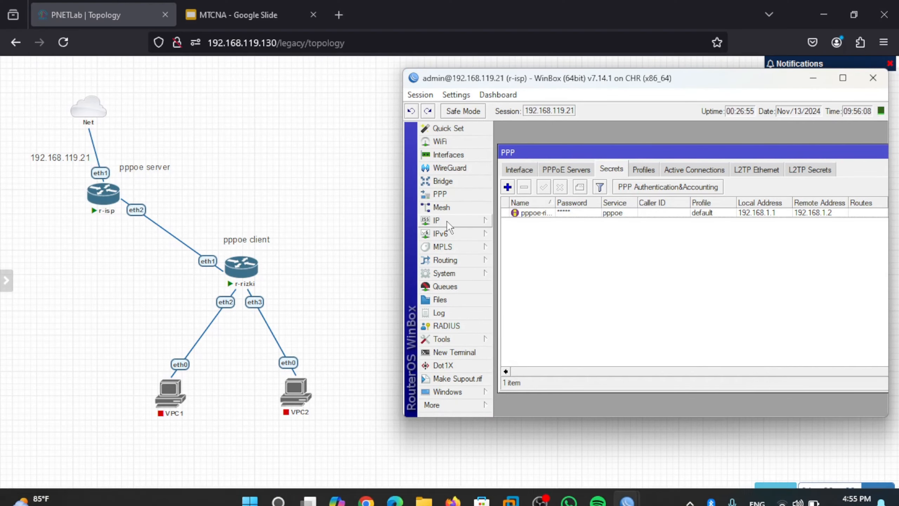
left_click(447, 221)
left_click(508, 170)
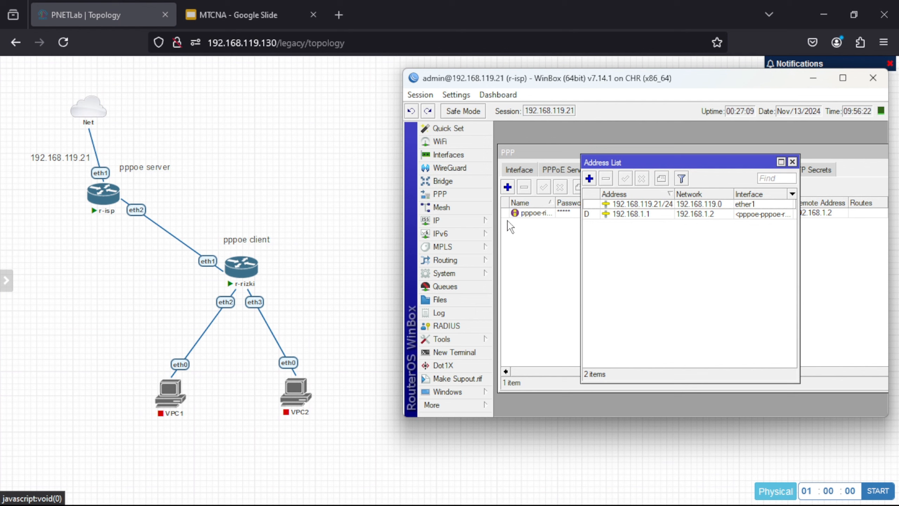
Step: From an r-isp terminal, ping 192.168.1.2 and get five replies
left_click(462, 353)
key("ctrl+c")
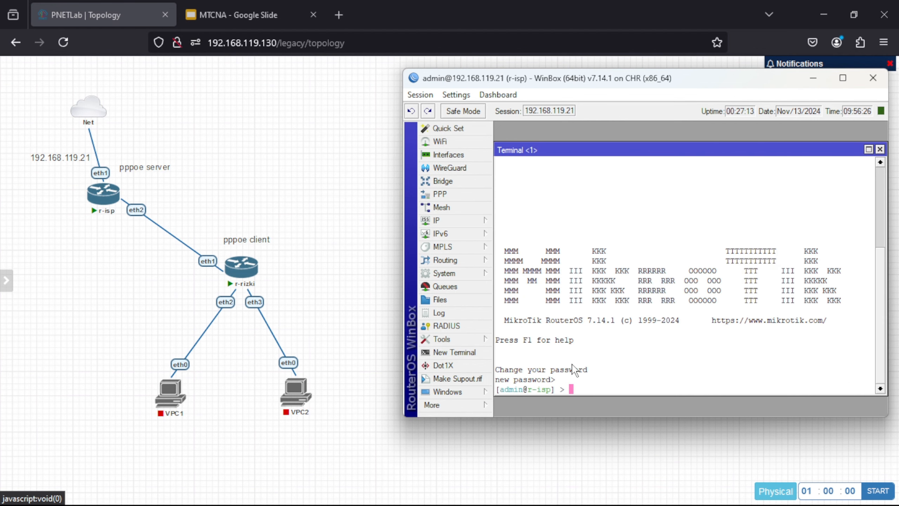
type("ping 192.168.1.2")
key("Return")
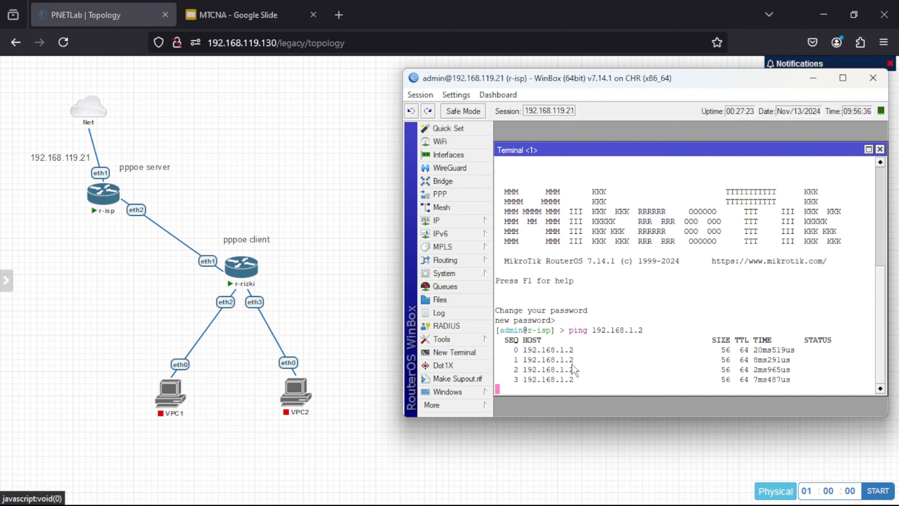
key("ctrl+c")
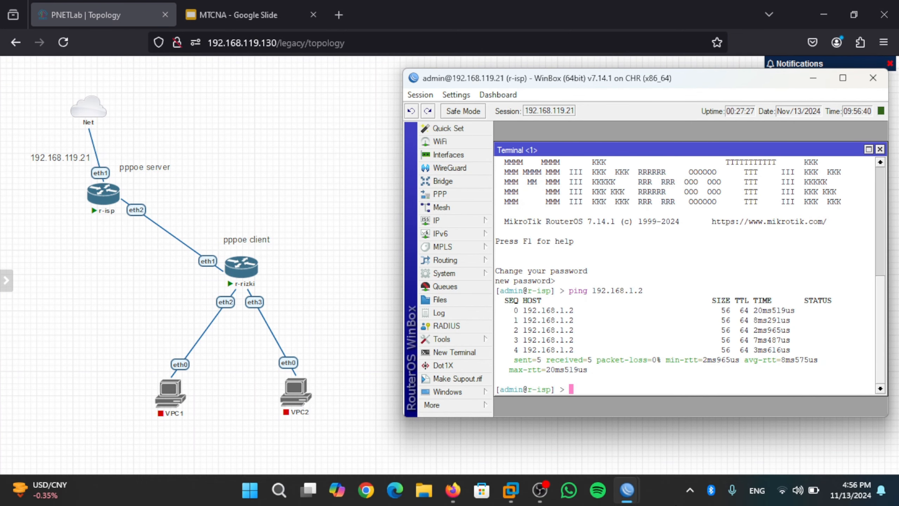
Step: From an r-rizki terminal, ping 8.8.8.8 and get five replies
mouse_move(626, 490)
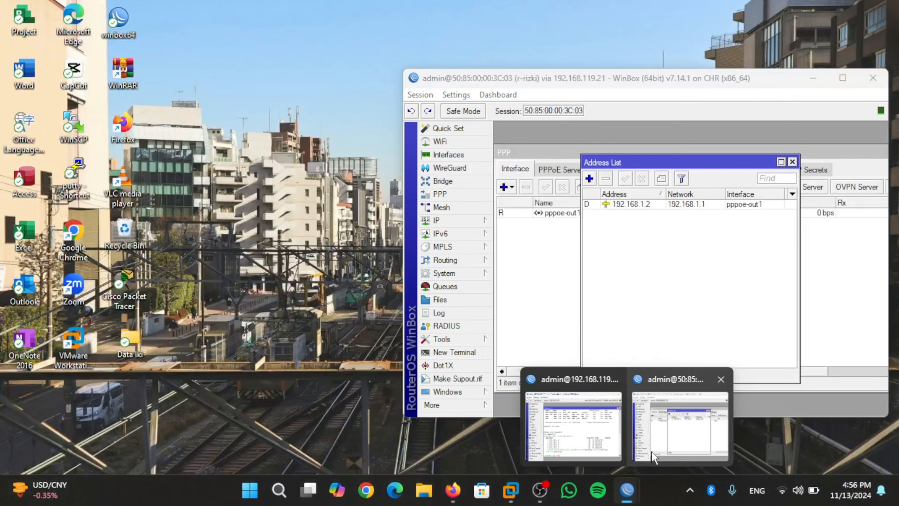
left_click(652, 451)
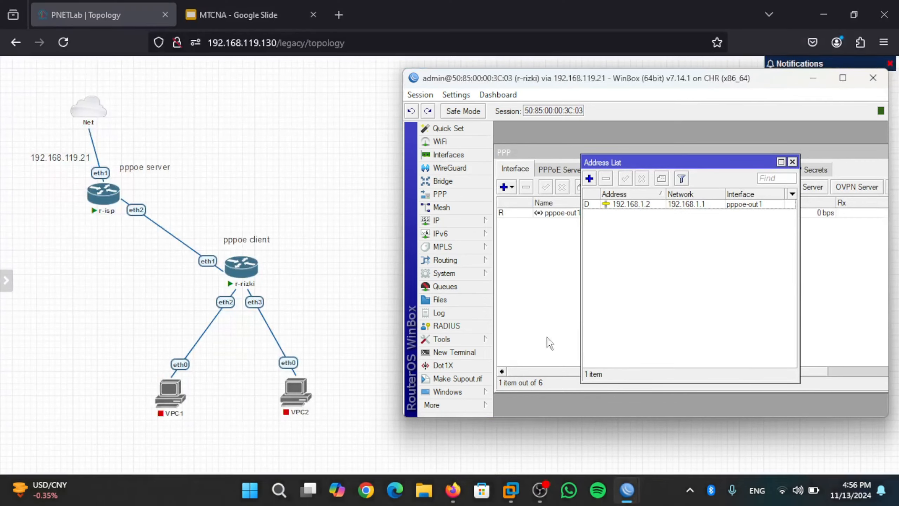
left_click(457, 351)
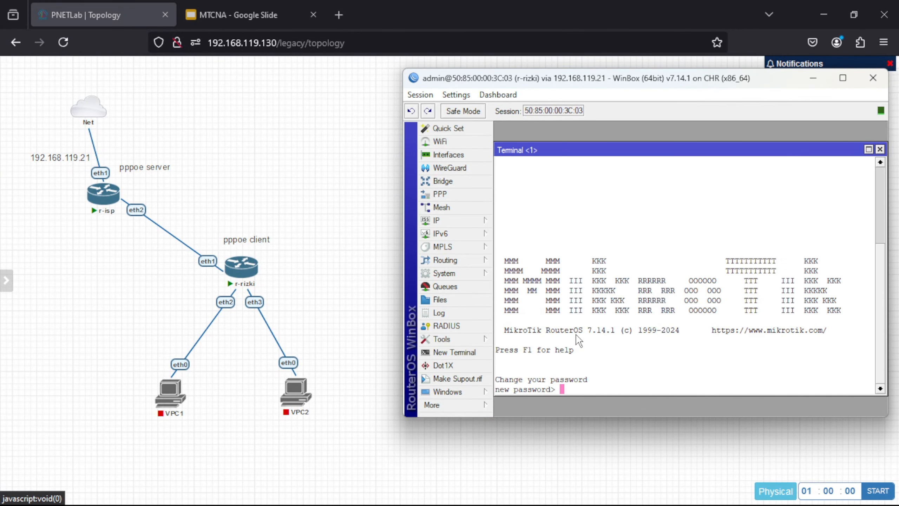
key("Return")
type("pi")
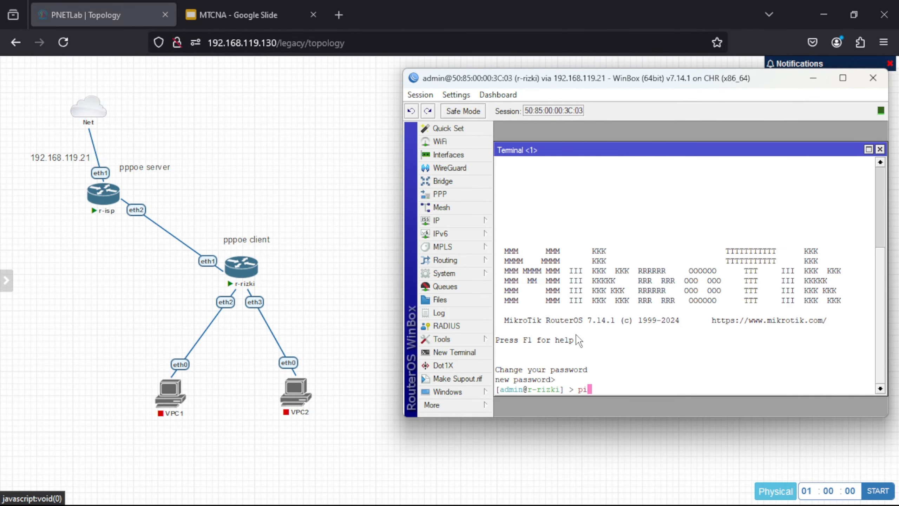
type("ng 8.8.8.8")
key("Return")
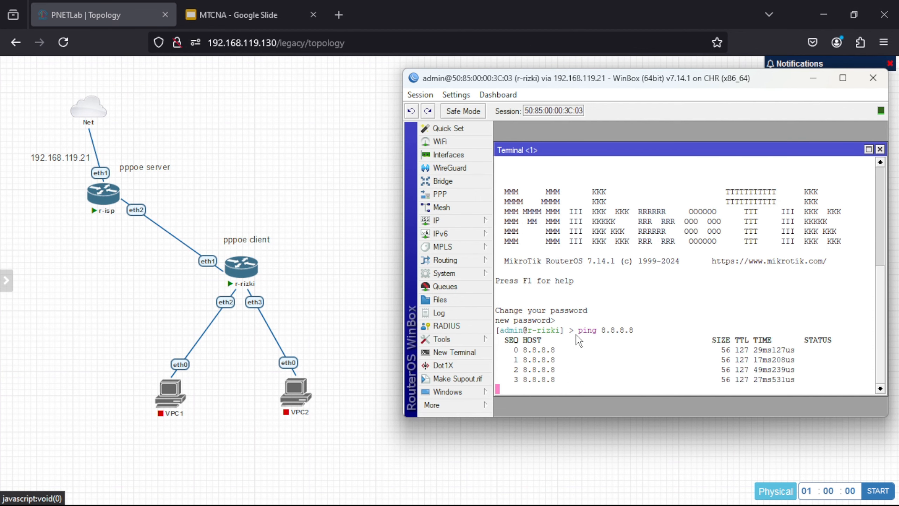
key("ctrl+c")
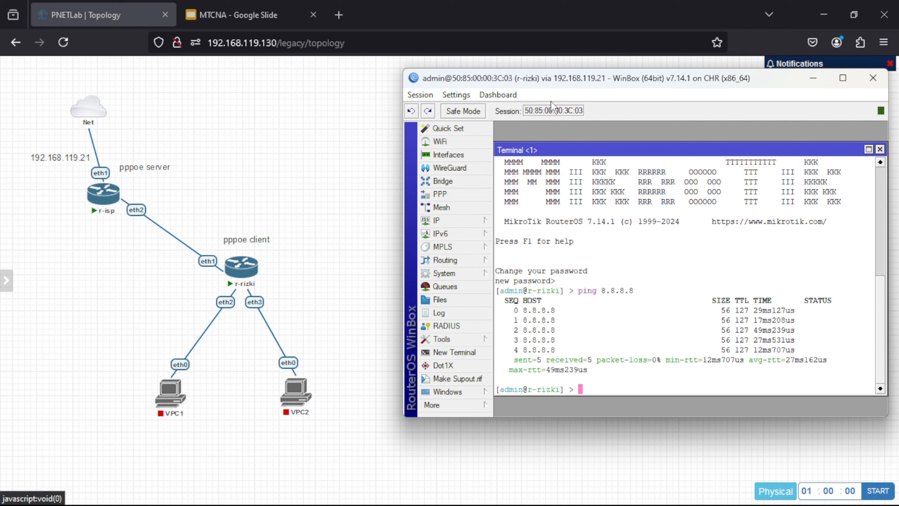
Step: Add a bridge on r-rizki, rename it from bridge1 to bridge-for-pppoe, and save it
left_click(474, 179)
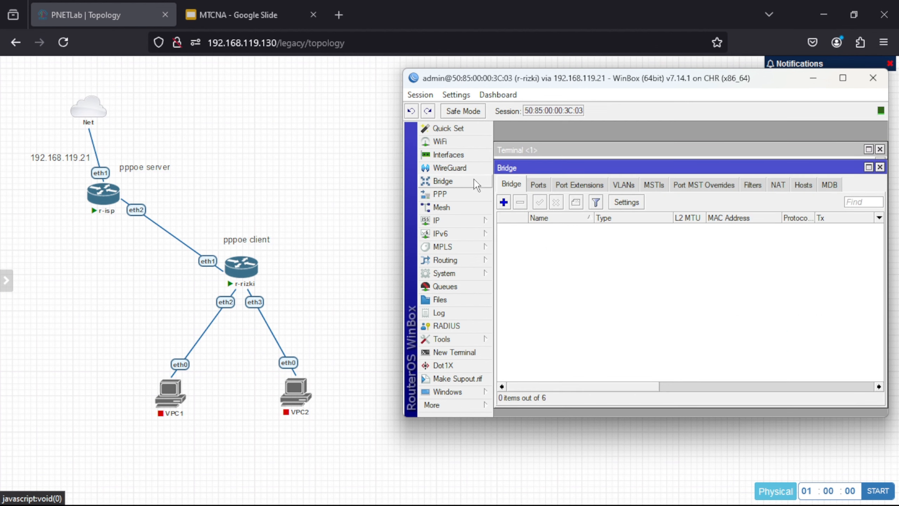
left_click(504, 203)
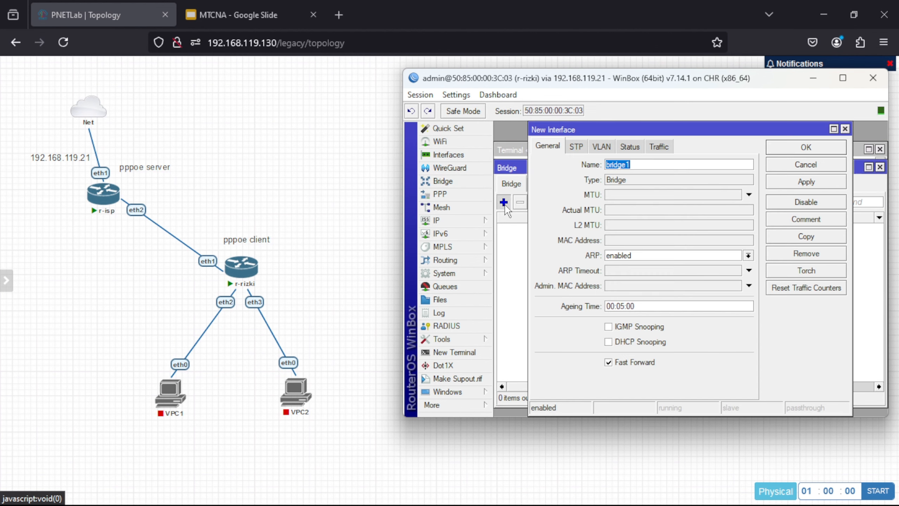
left_click(635, 163)
key("BackSpace")
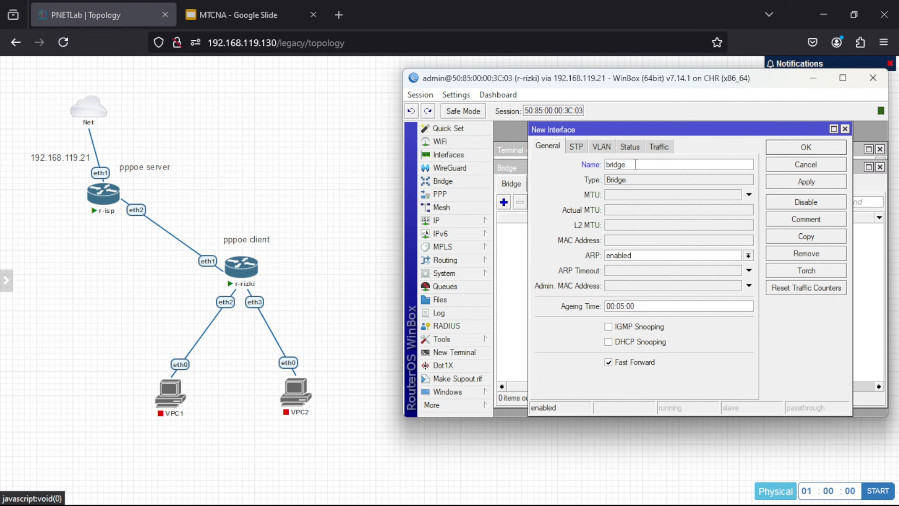
type("-for-pppor")
key("BackSpace")
type("e")
left_click(806, 182)
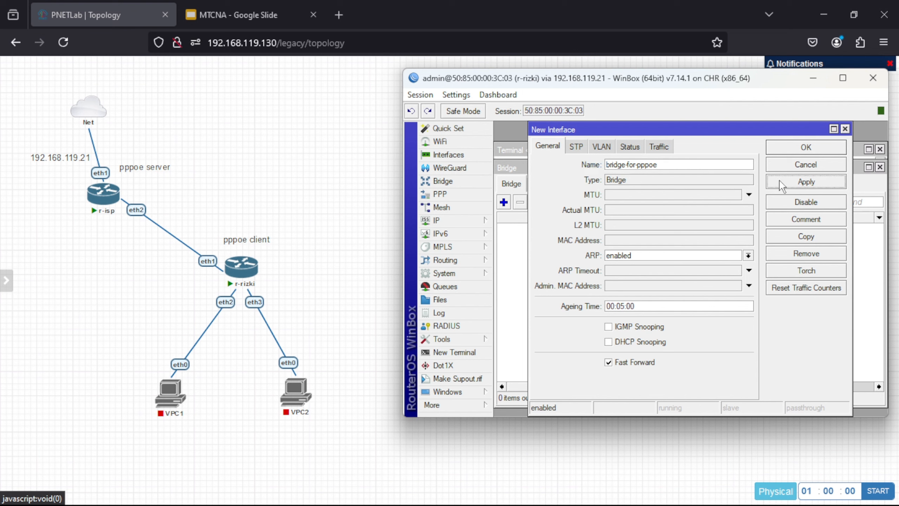
left_click_drag(783, 124, 783, 144)
left_click(788, 147)
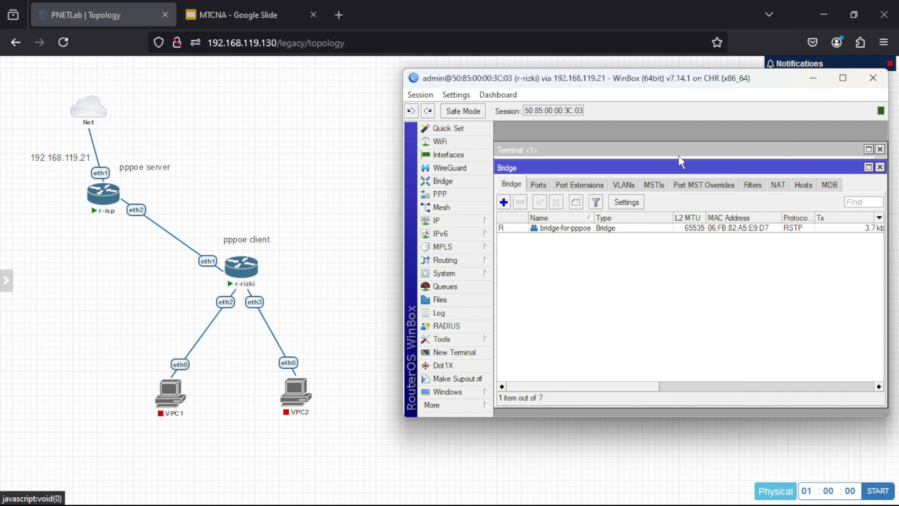
Step: Delete both unknown entries from the bridge Ports list
left_click(542, 183)
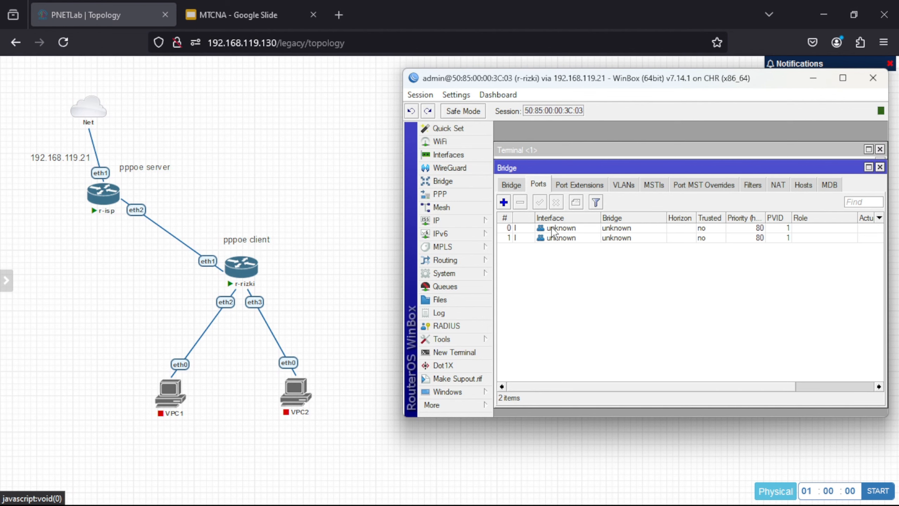
left_click(525, 228)
left_click(521, 202)
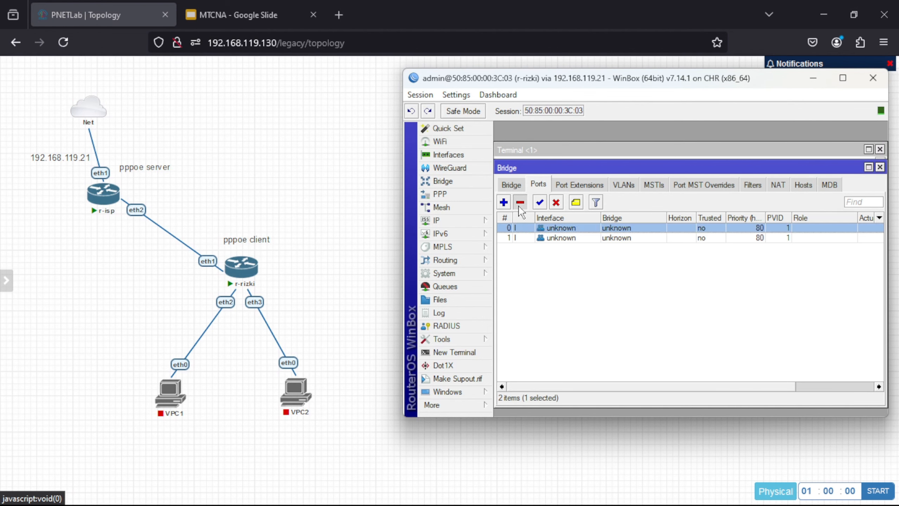
left_click(526, 228)
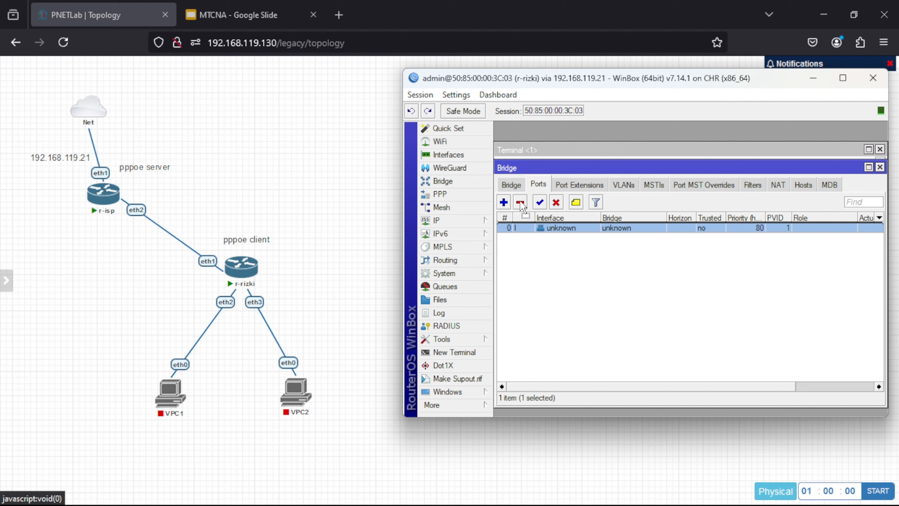
left_click(520, 201)
Step: Add ether2 and ether3 as ports of bridge-for-pppoe
left_click(504, 202)
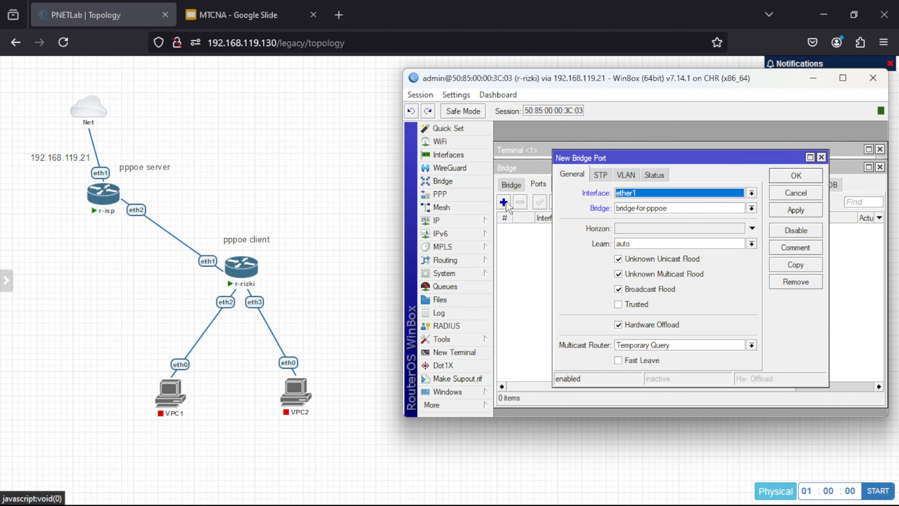
left_click(638, 192)
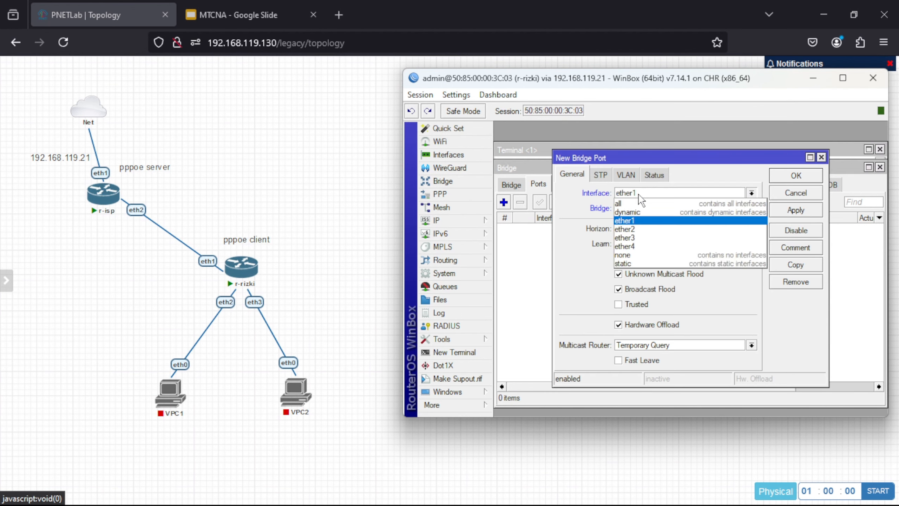
left_click(641, 230)
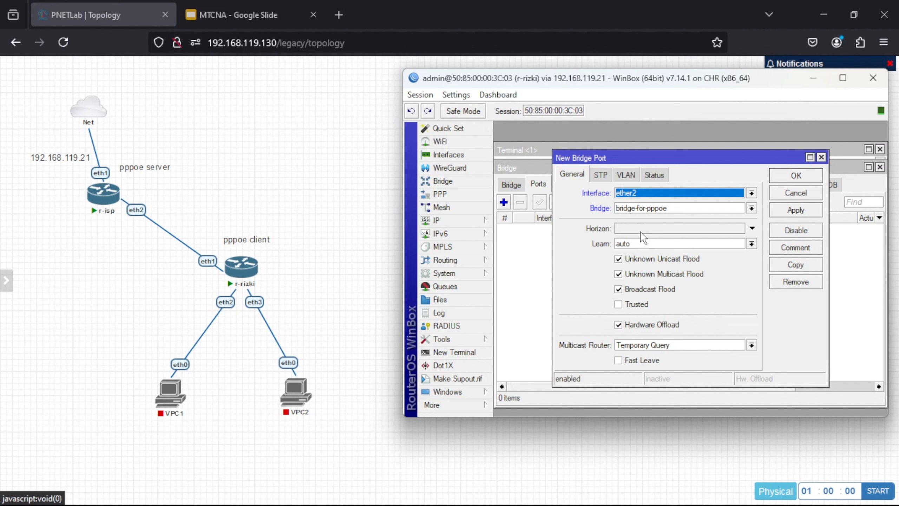
left_click(794, 211)
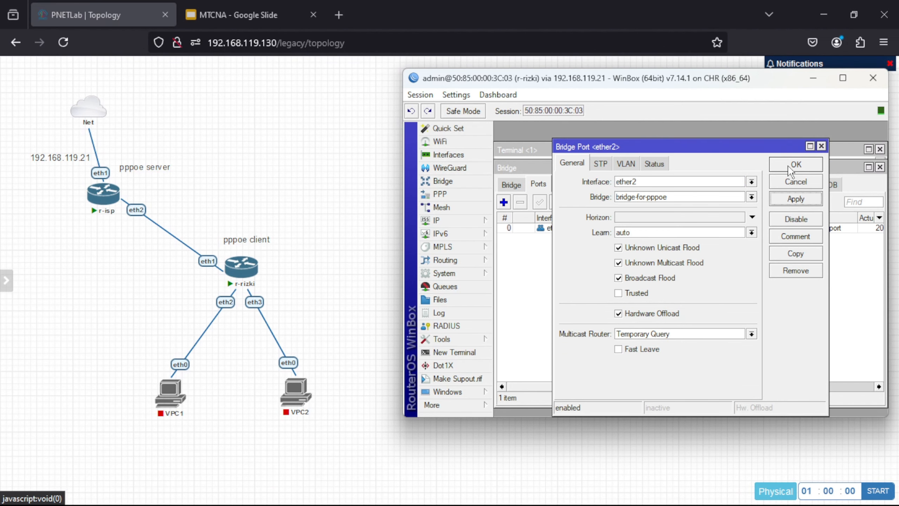
left_click(792, 165)
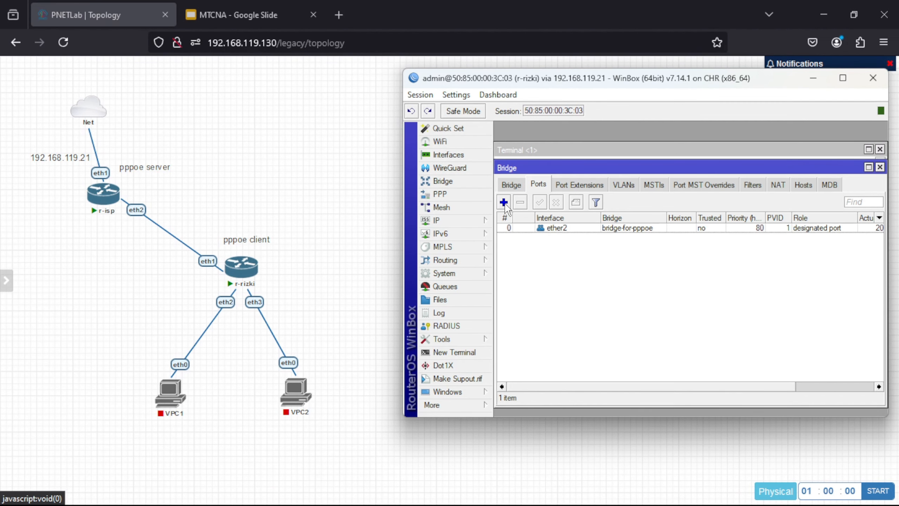
left_click(503, 202)
left_click(664, 181)
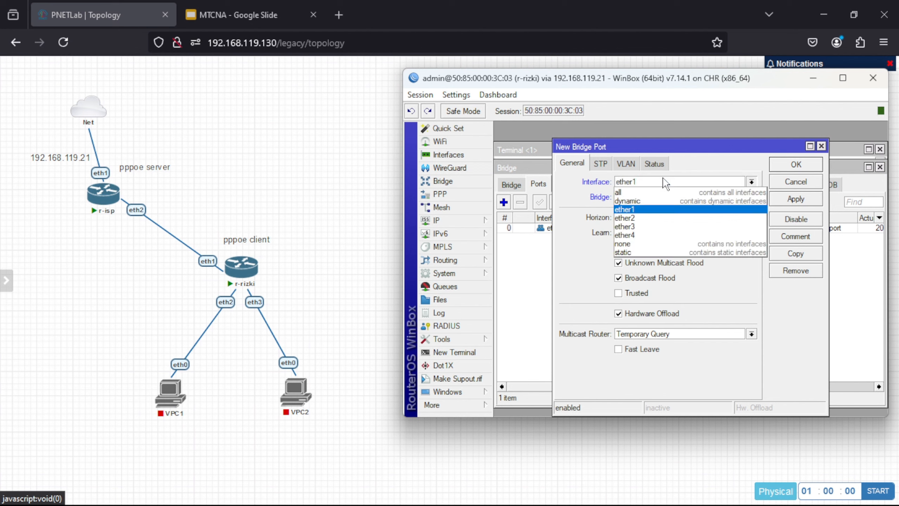
left_click(665, 226)
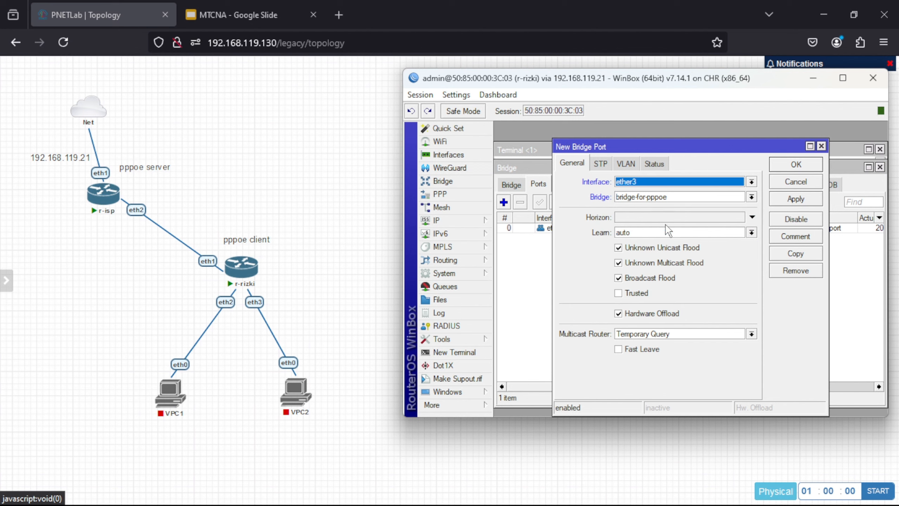
left_click(781, 197)
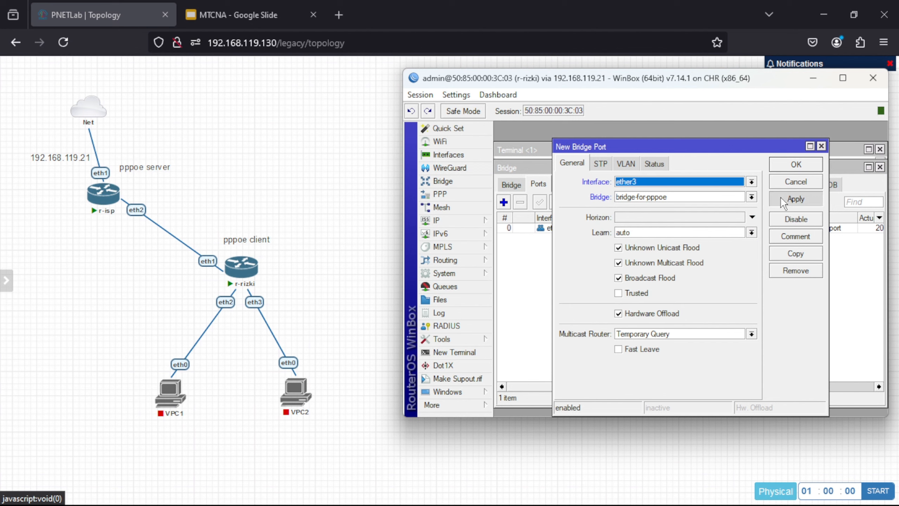
left_click(793, 164)
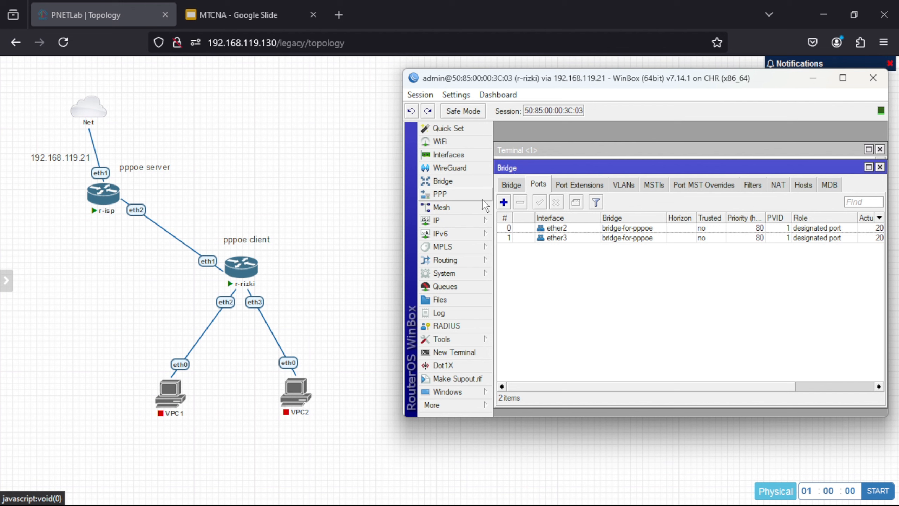
Step: Add the address 10.10.10.1/24 on interface bridge-for-pppoe in r-rizki's address list
left_click(440, 220)
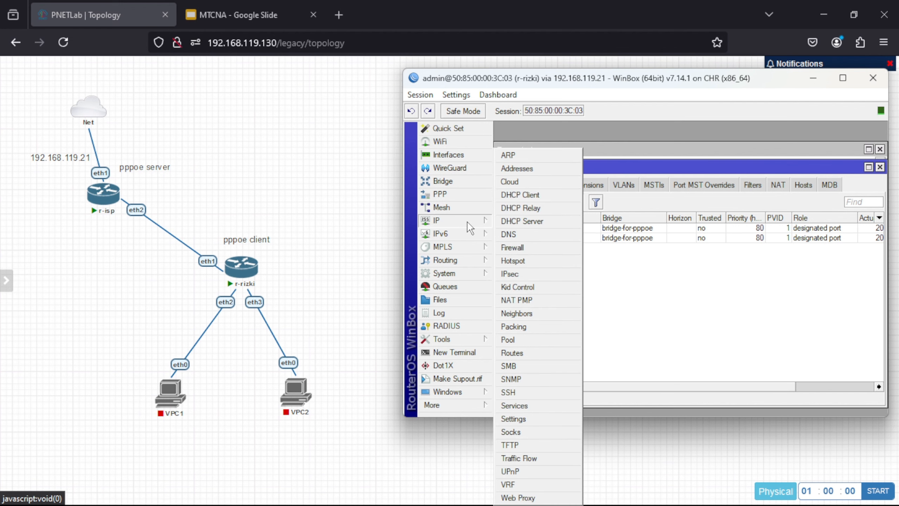
left_click(539, 170)
left_click(589, 178)
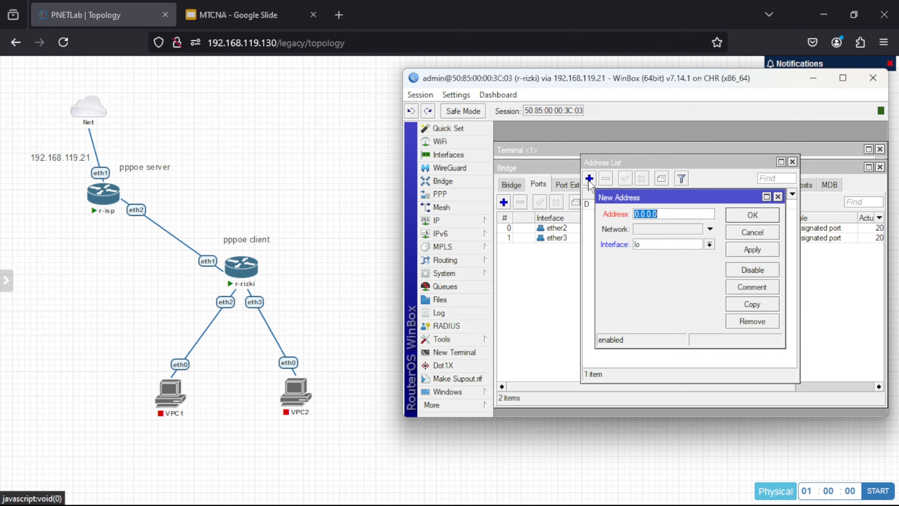
type("10.10.10.1/24")
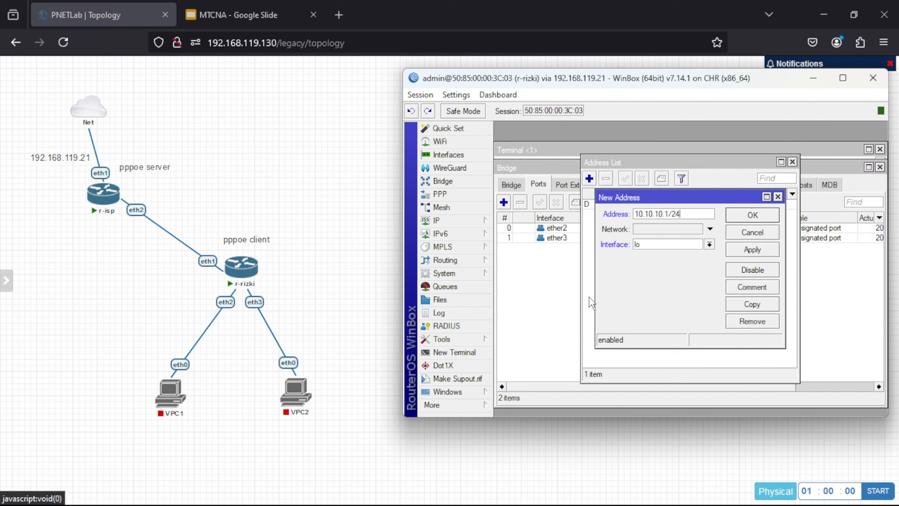
left_click(683, 245)
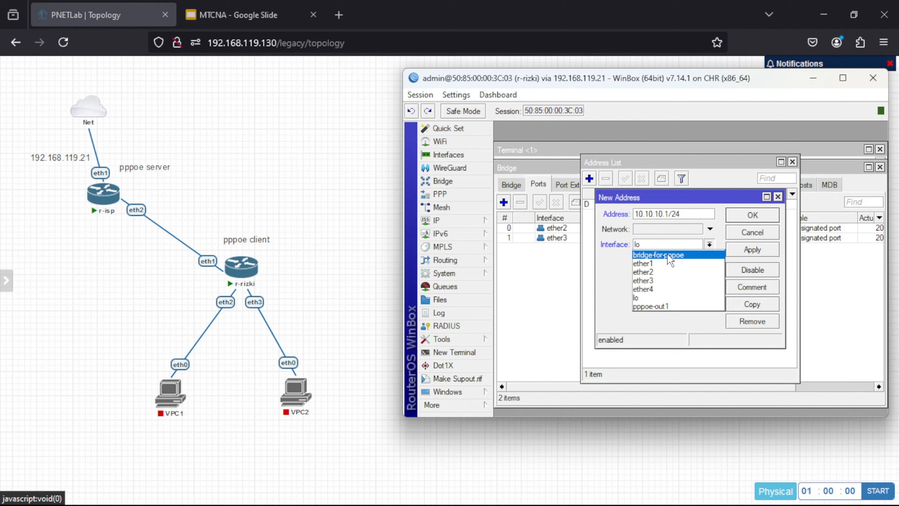
left_click(669, 258)
left_click(751, 250)
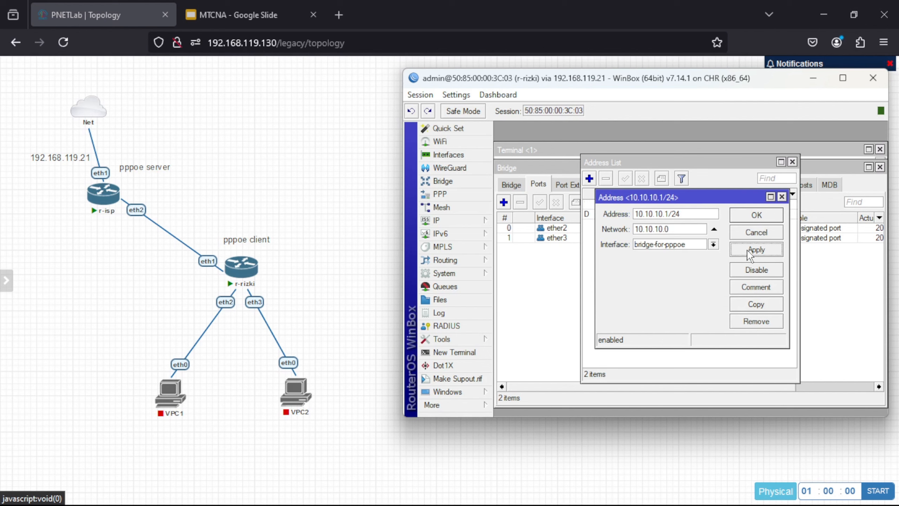
left_click(756, 215)
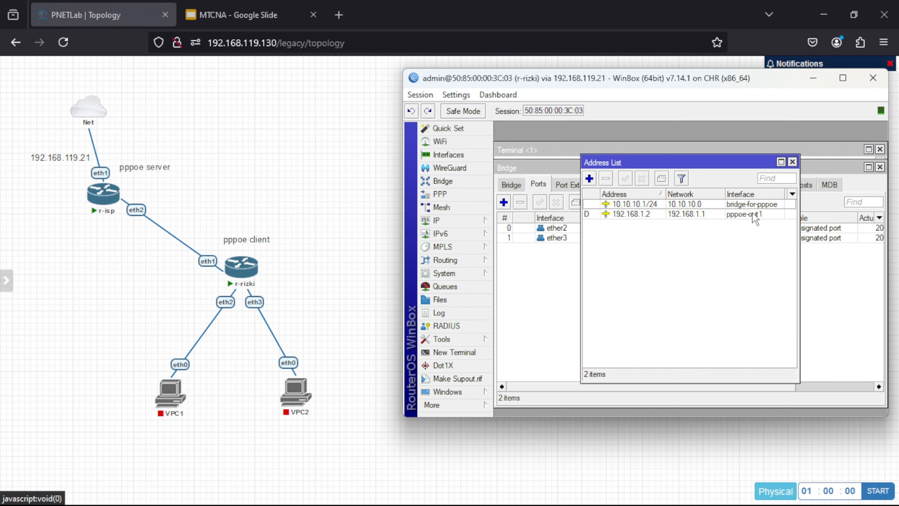
Step: Delete the old dhcp1 server on ether2 from r-rizki's DHCP Server list
left_click(476, 223)
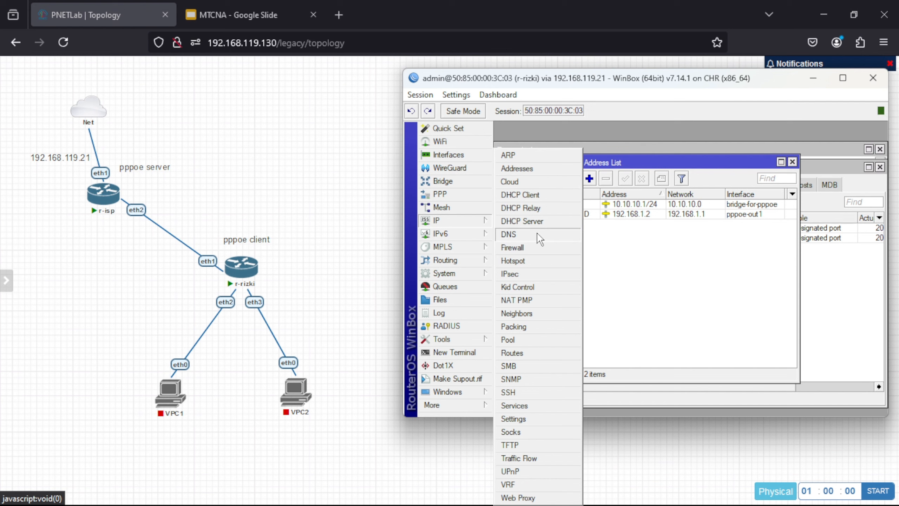
left_click(533, 220)
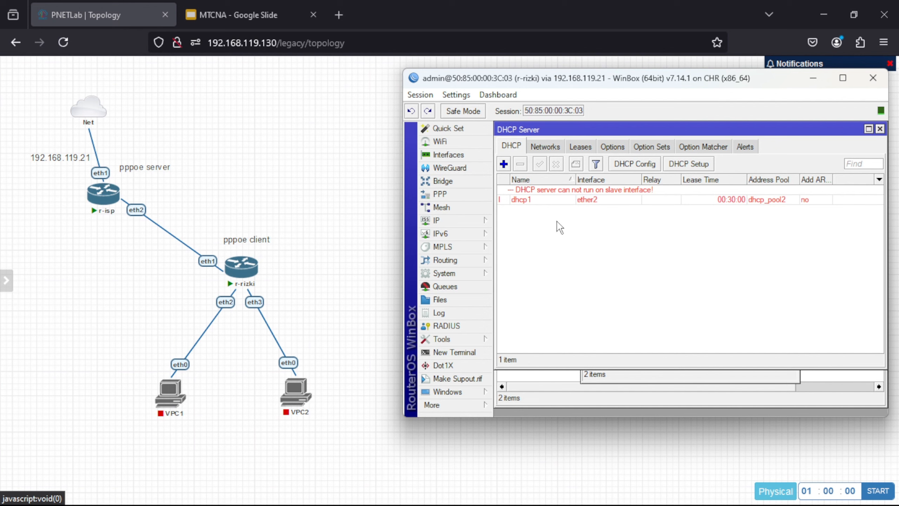
left_click(546, 202)
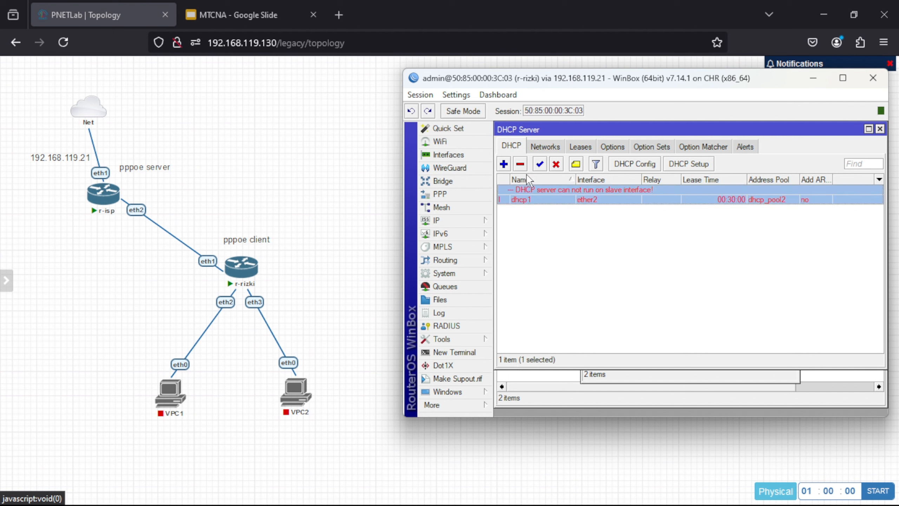
left_click(519, 165)
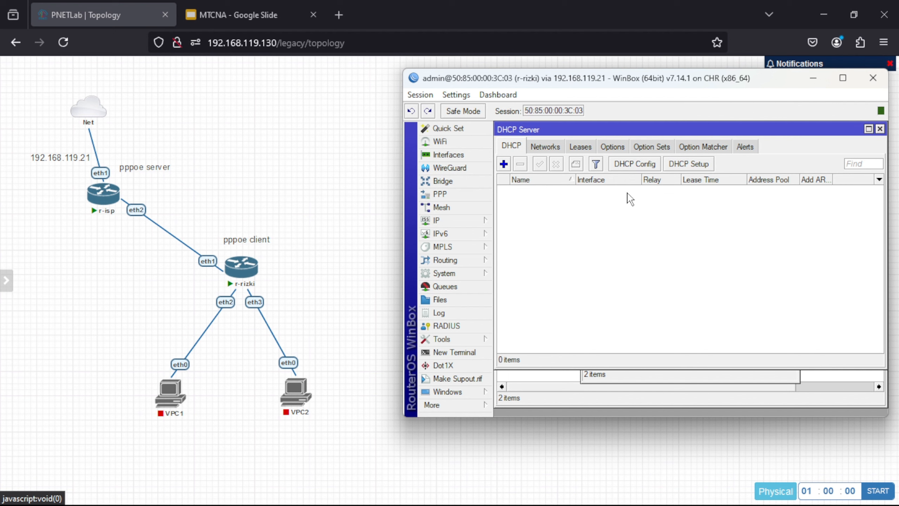
Step: Run DHCP Setup on bridge-for-pppoe, accepting the suggested space, gateway, pool and DNS 8.8.8.8
left_click(684, 164)
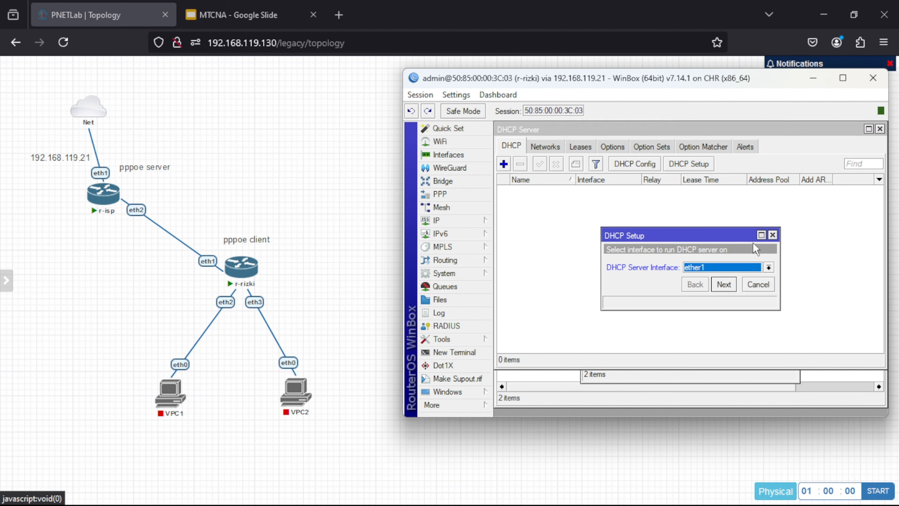
left_click(768, 267)
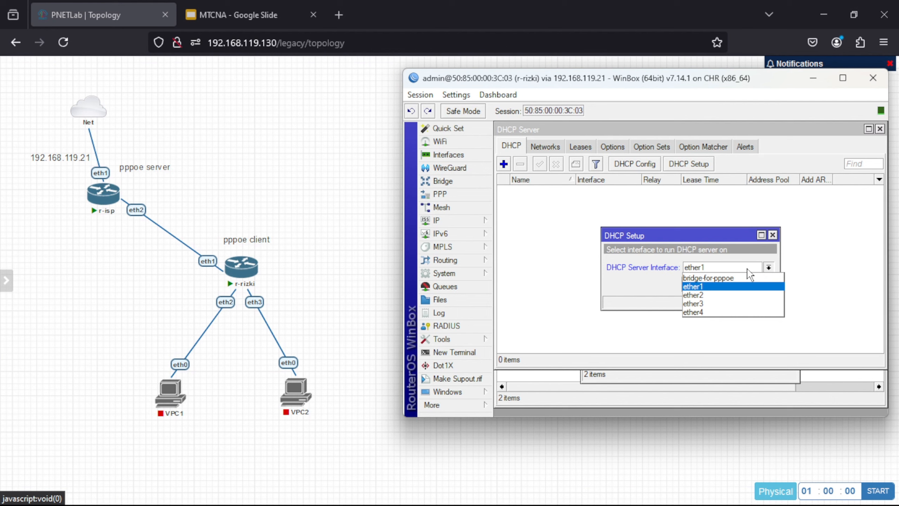
left_click(729, 278)
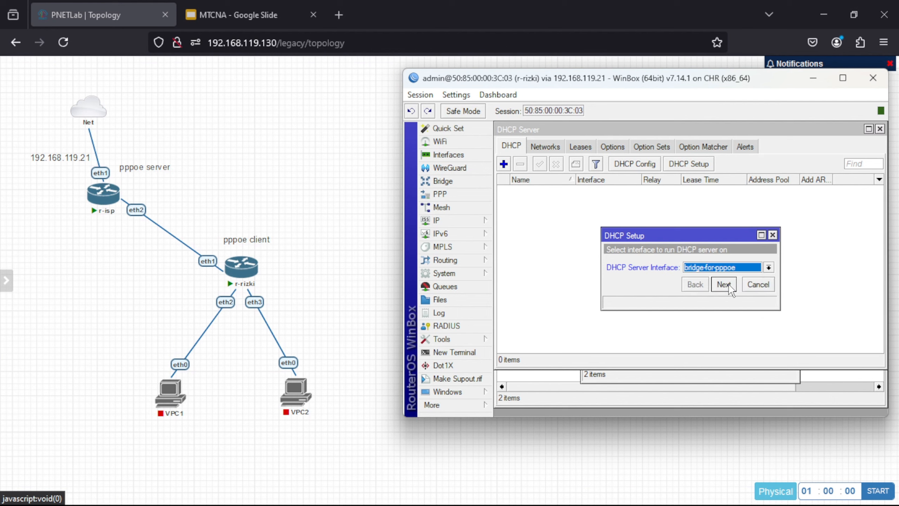
left_click(723, 285)
left_click(724, 284)
left_click(723, 284)
left_click(724, 284)
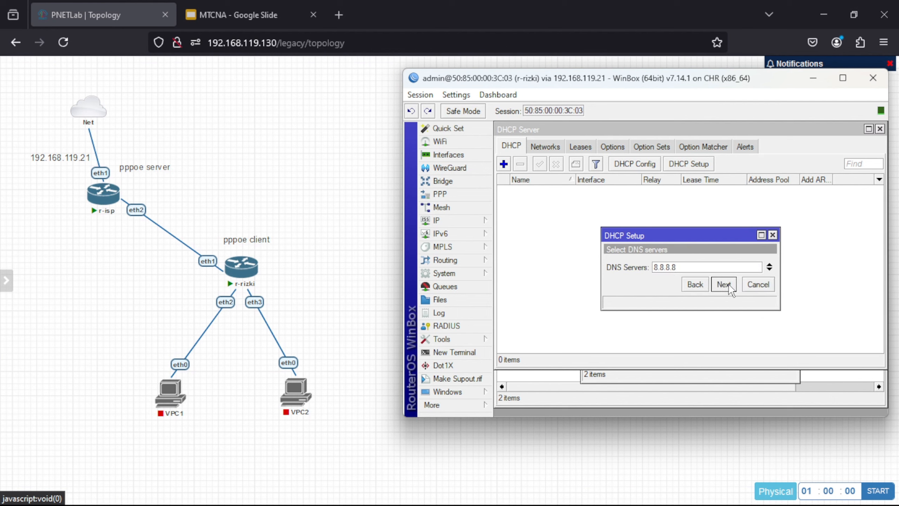
left_click(724, 284)
left_click(724, 284)
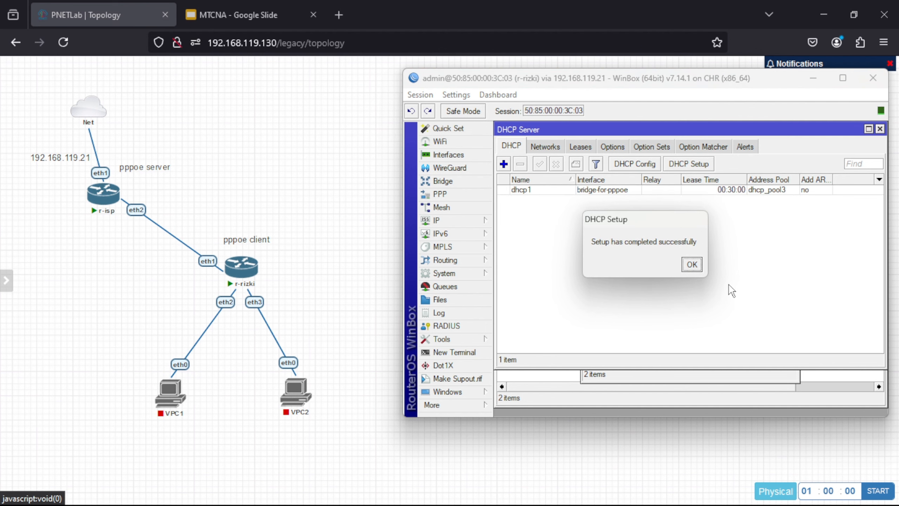
left_click(691, 265)
Step: Start the VPC1 and VPC2 nodes
mouse_move(183, 398)
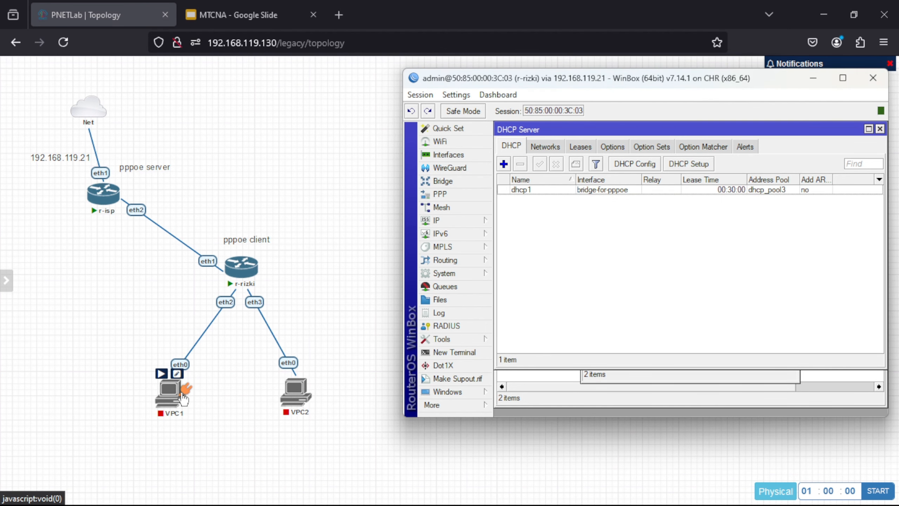
left_click(161, 374)
mouse_move(291, 400)
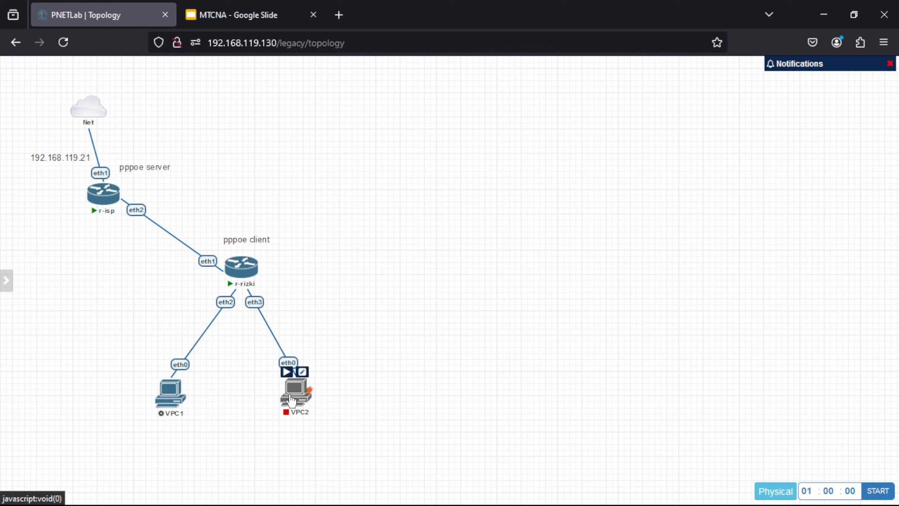
left_click(286, 372)
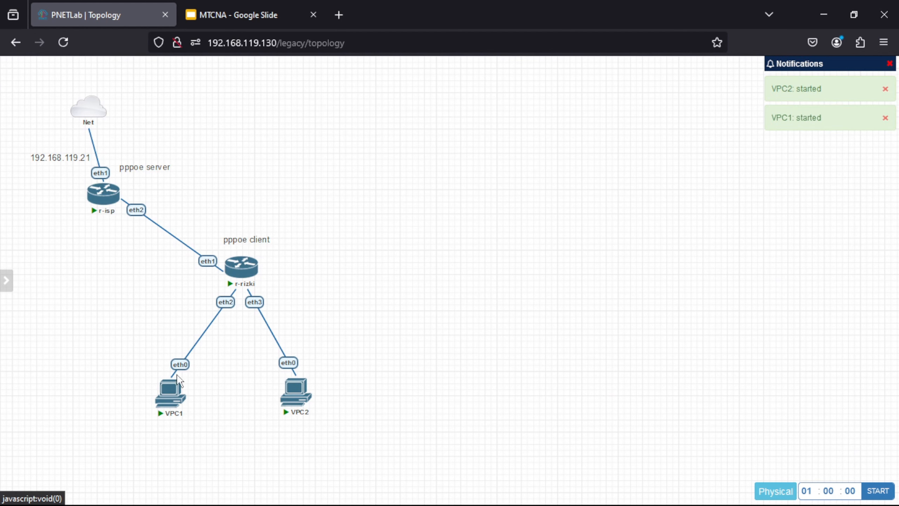
Step: Run ip dhcp on VPC1 to get 10.10.10.254/24 via 10.10.10.1, then open VPC2's console
left_click(169, 396)
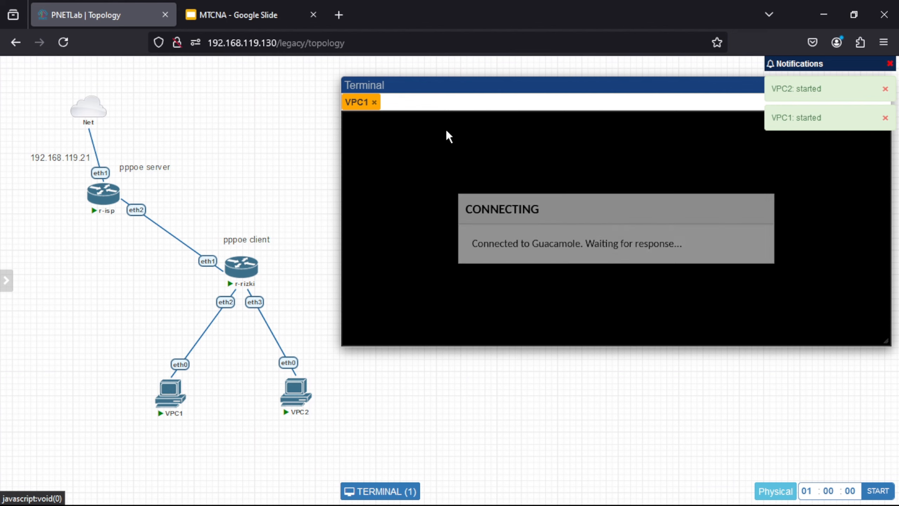
key("Return")
key("Return")
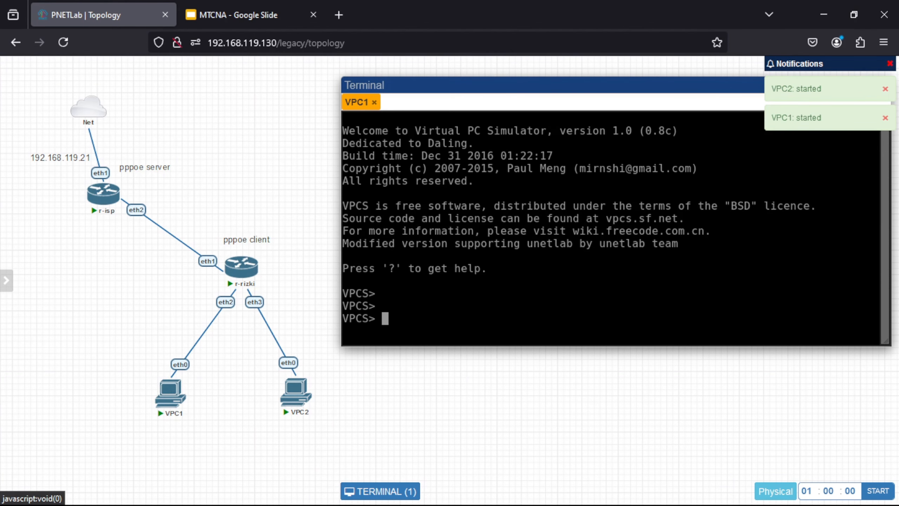
type("ip d")
type("hcp")
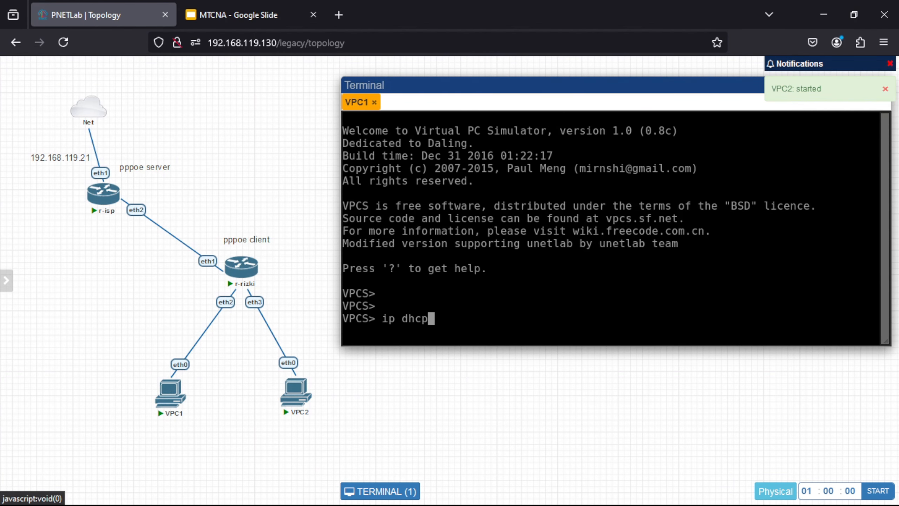
key("Return")
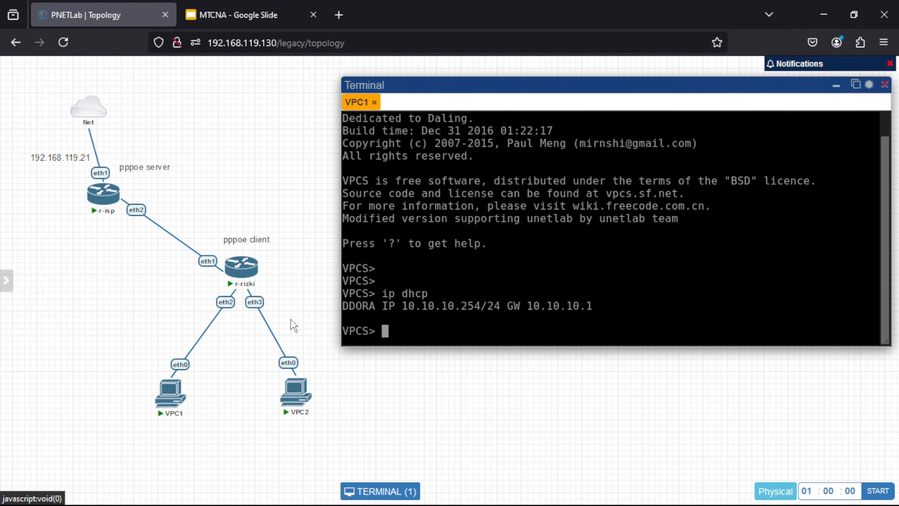
left_click(295, 391)
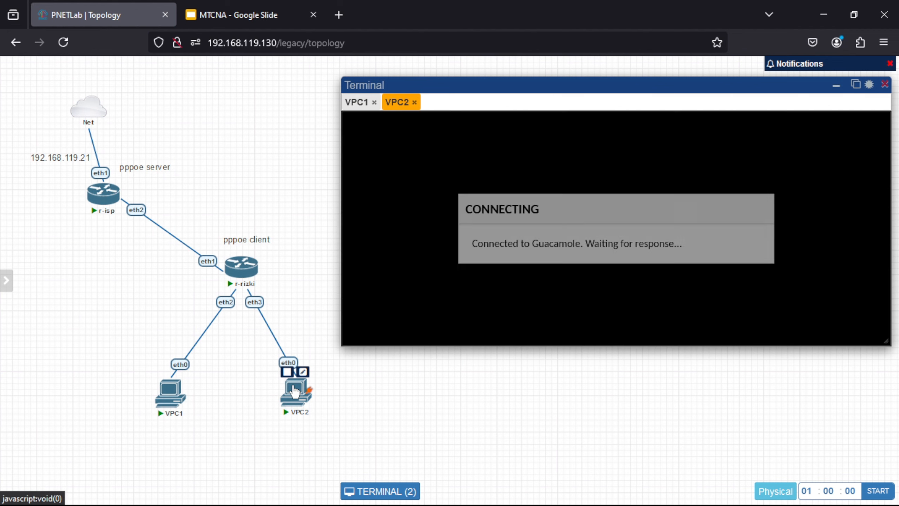
Step: Run ip dhcp on VPC2 to obtain 10.10.10.253/24 with gateway 10.10.10.1
key("Return")
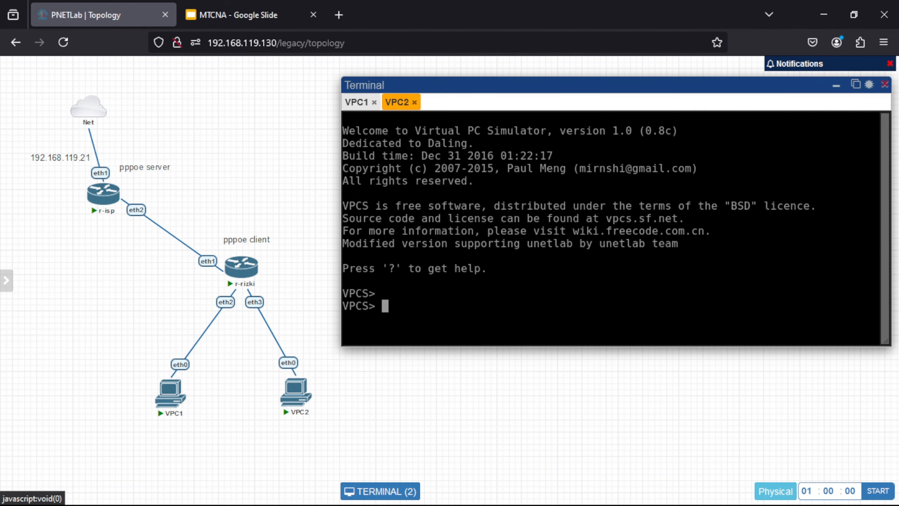
type("ip dhcp")
key("Return")
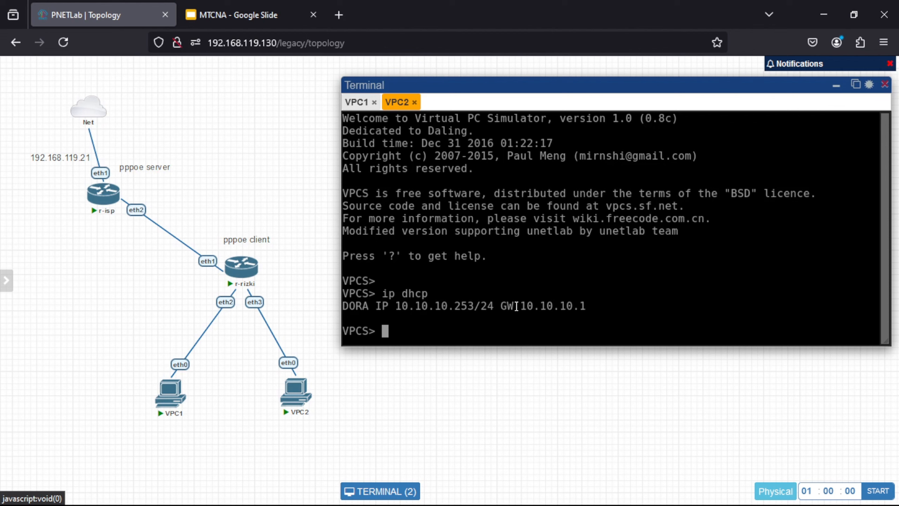
mouse_move(636, 504)
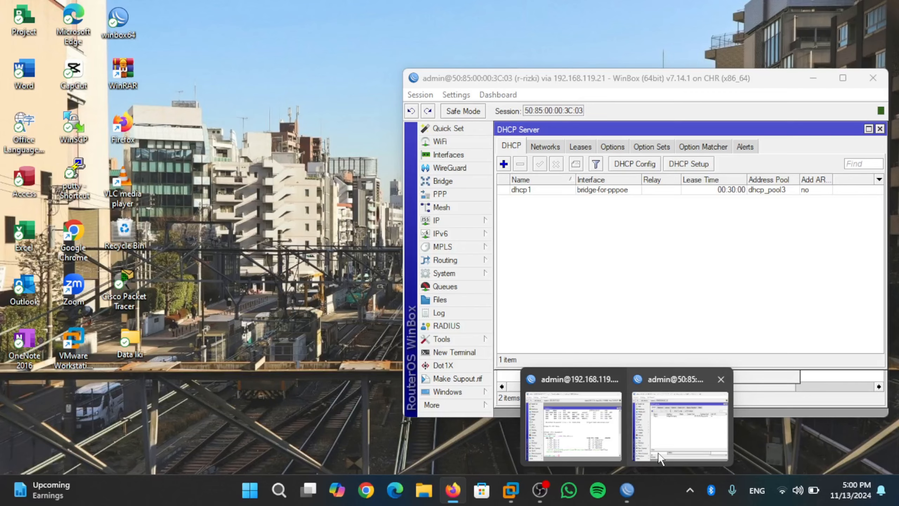
Step: Open r-rizki's NAT rule 0, the srcnat masquerade out ether1, from IP > Firewall
left_click(659, 458)
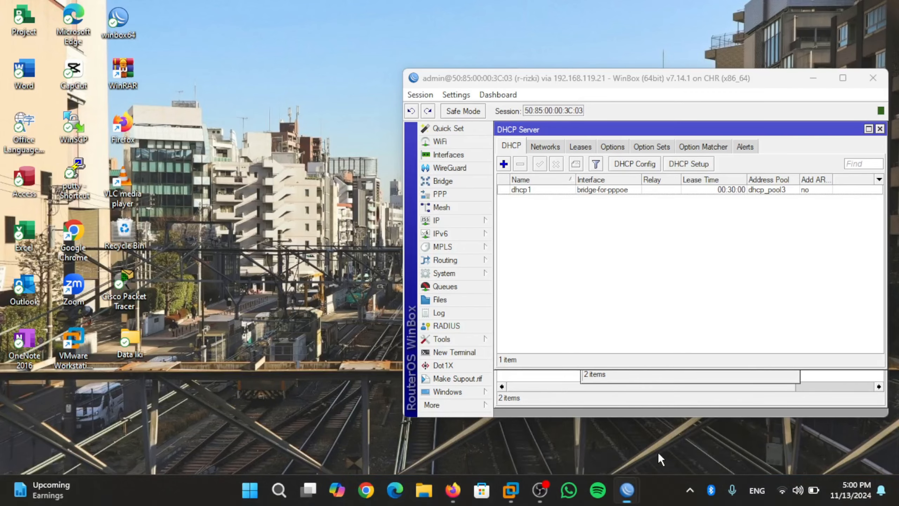
mouse_move(484, 225)
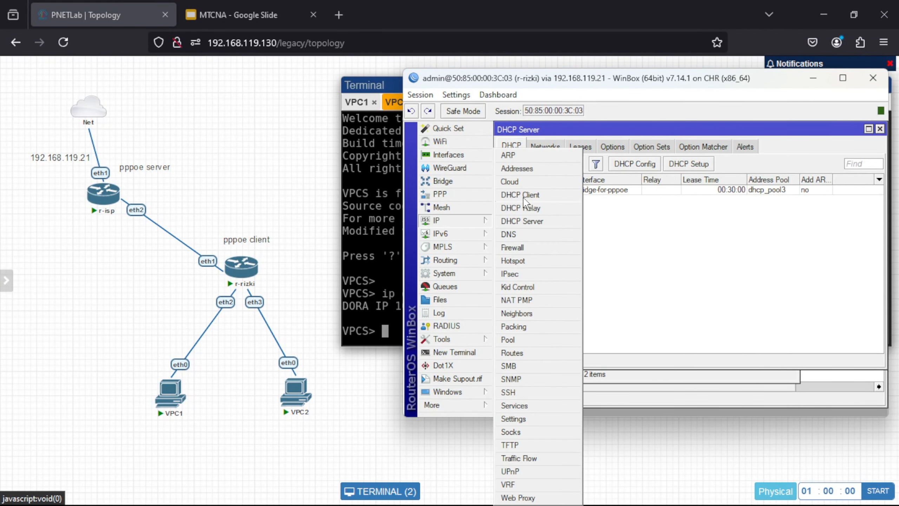
left_click(538, 249)
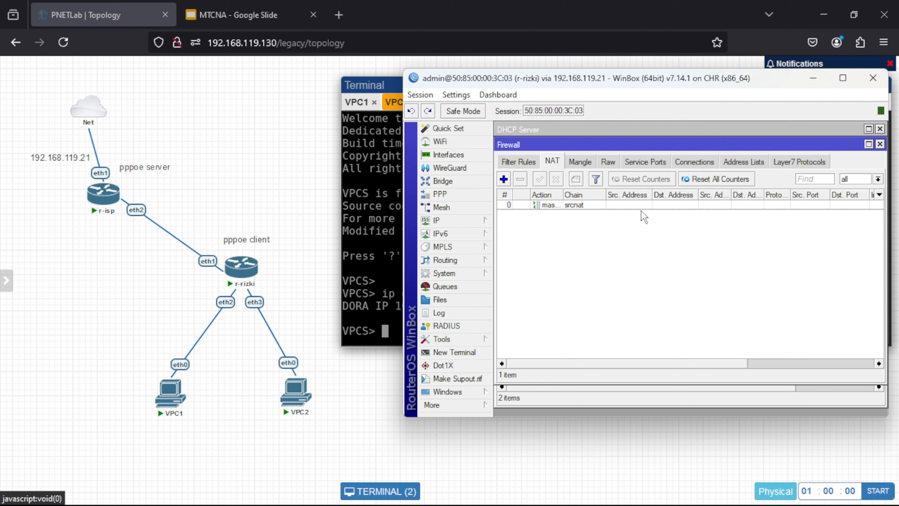
left_click(586, 205)
double_click(585, 206)
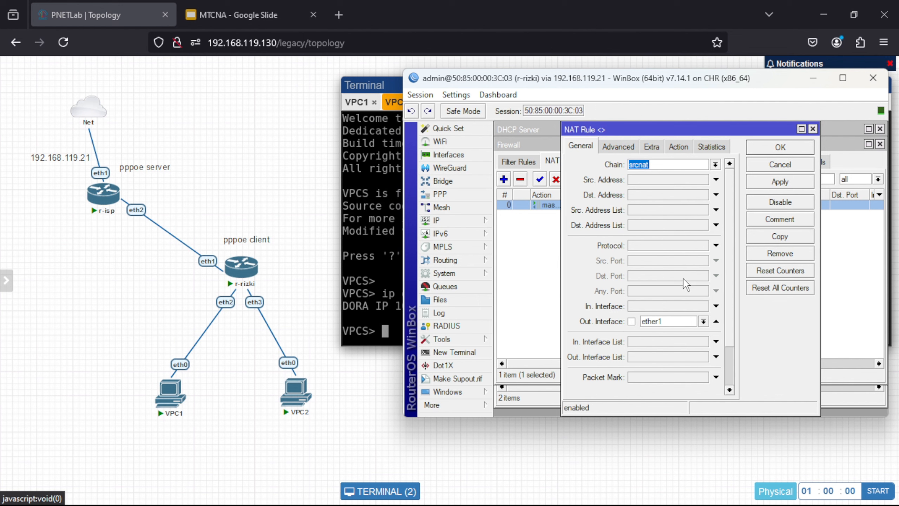
Step: Route the srcnat masquerade rule out through pppoe-out1 and save the rule
left_click(704, 321)
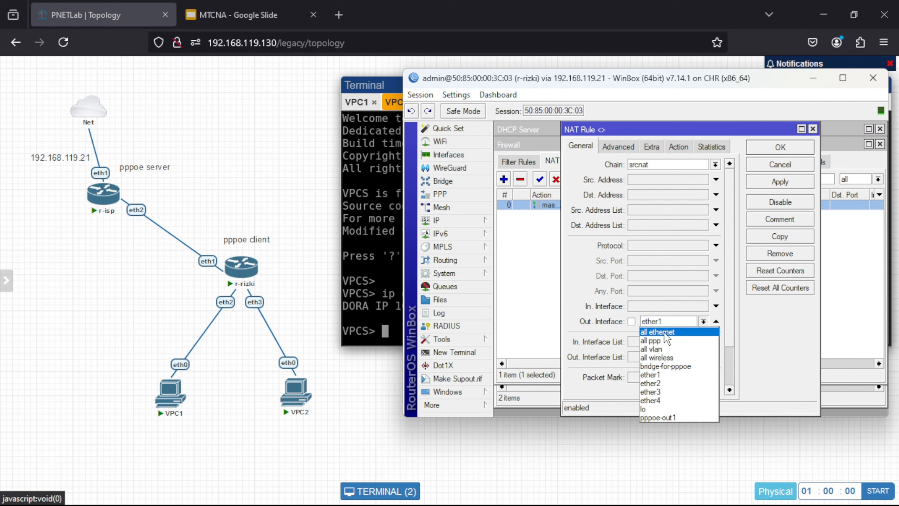
left_click(666, 417)
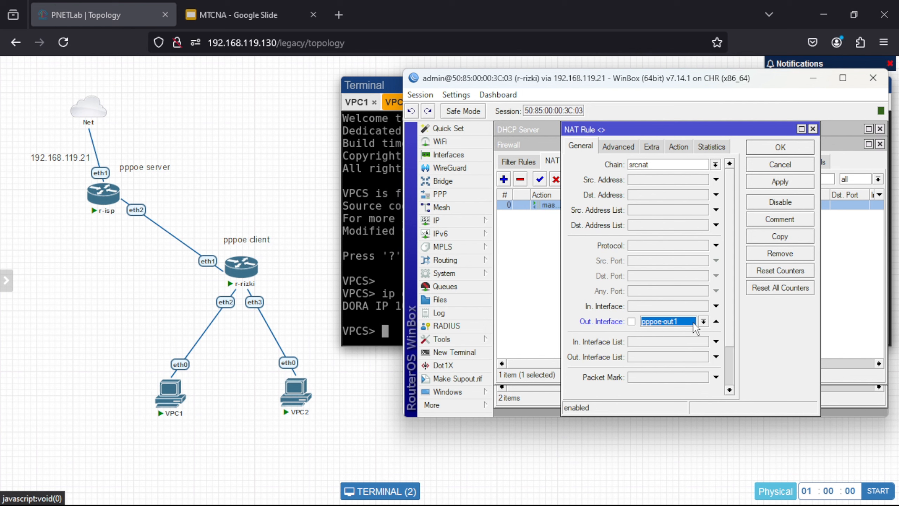
left_click(703, 321)
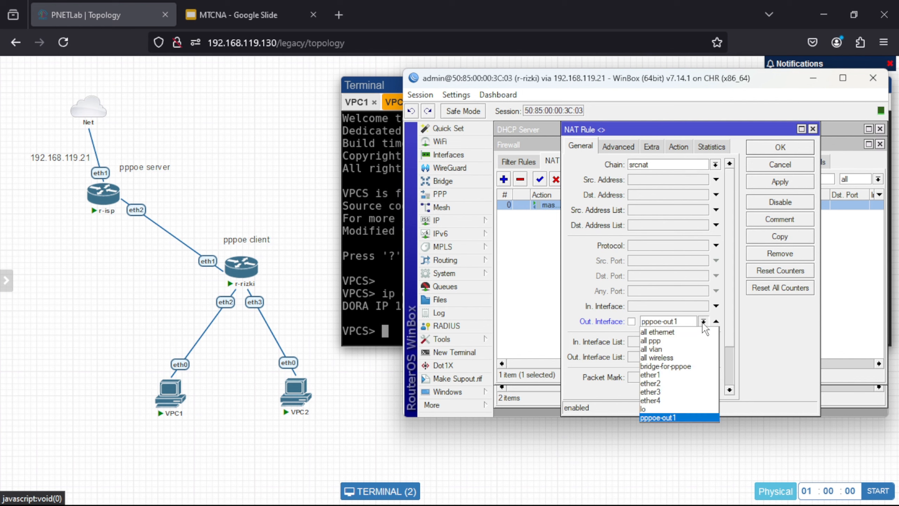
left_click(703, 322)
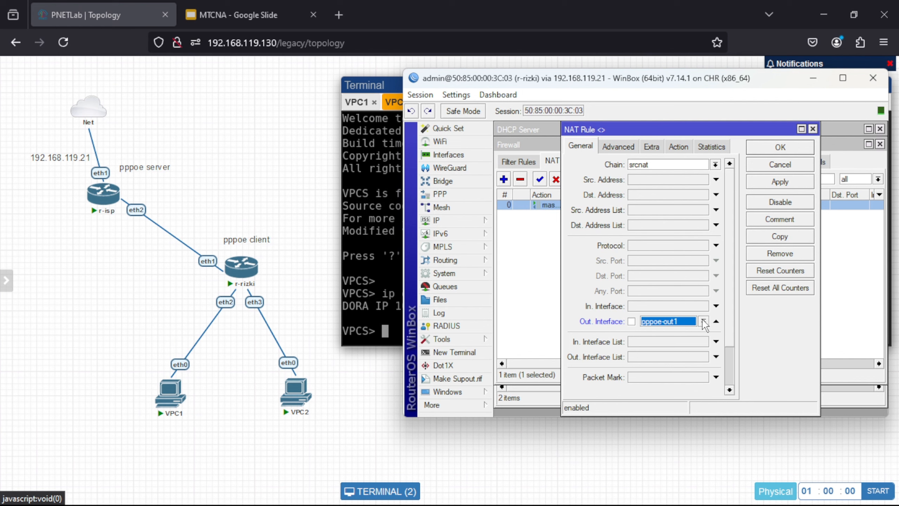
left_click(682, 145)
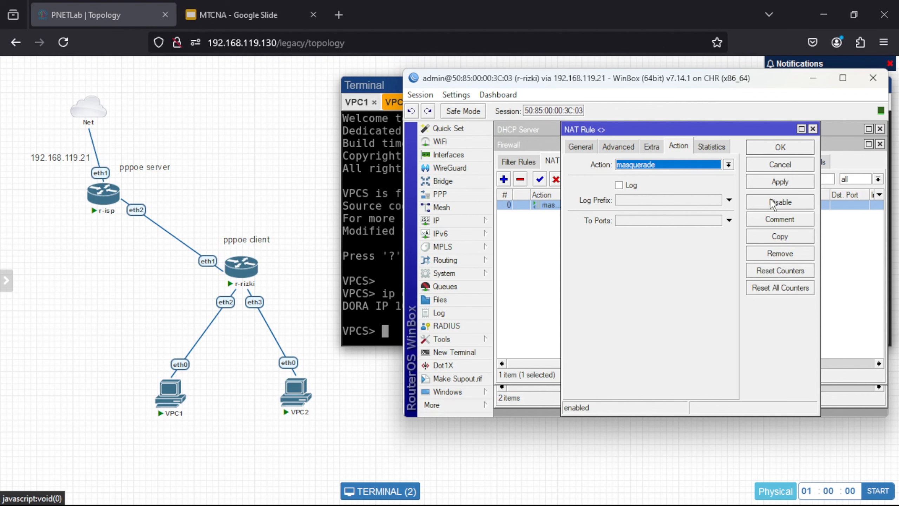
left_click(779, 182)
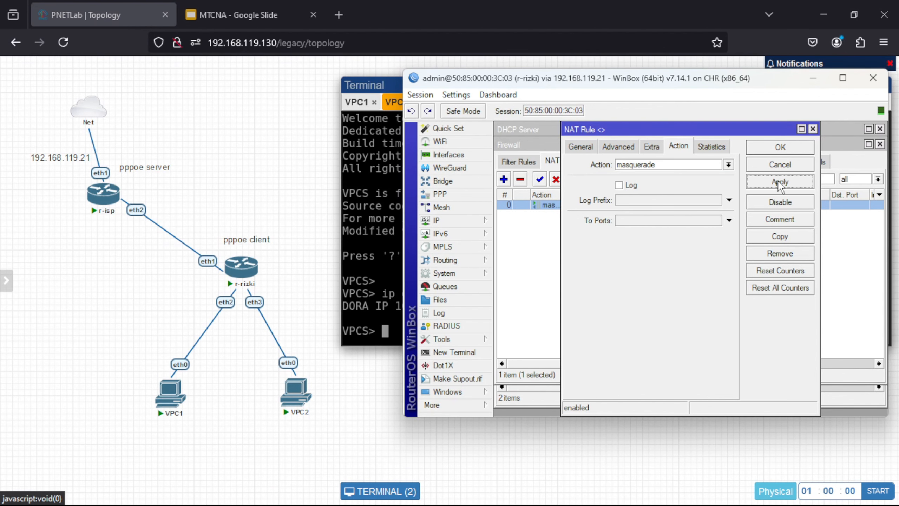
left_click(774, 149)
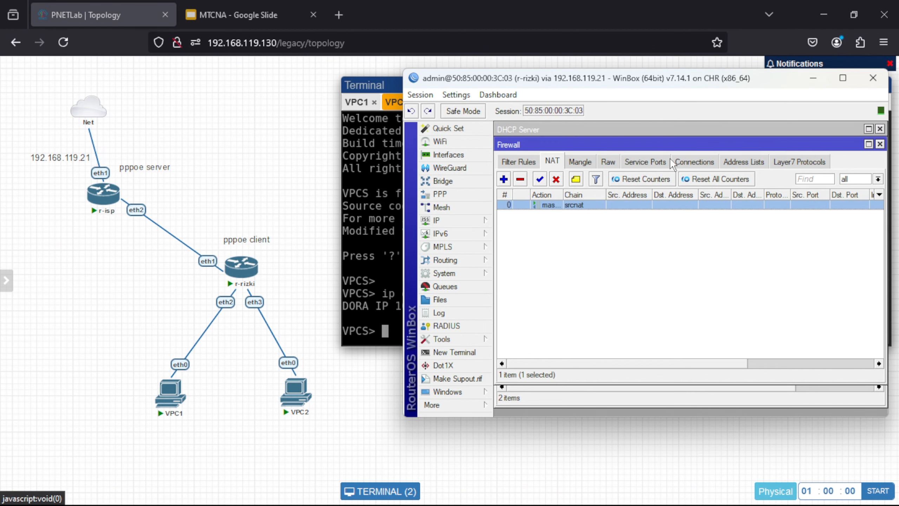
Step: Run ip dhcp on VPC2 and then on VPC1 to renew their addresses
left_click(367, 301)
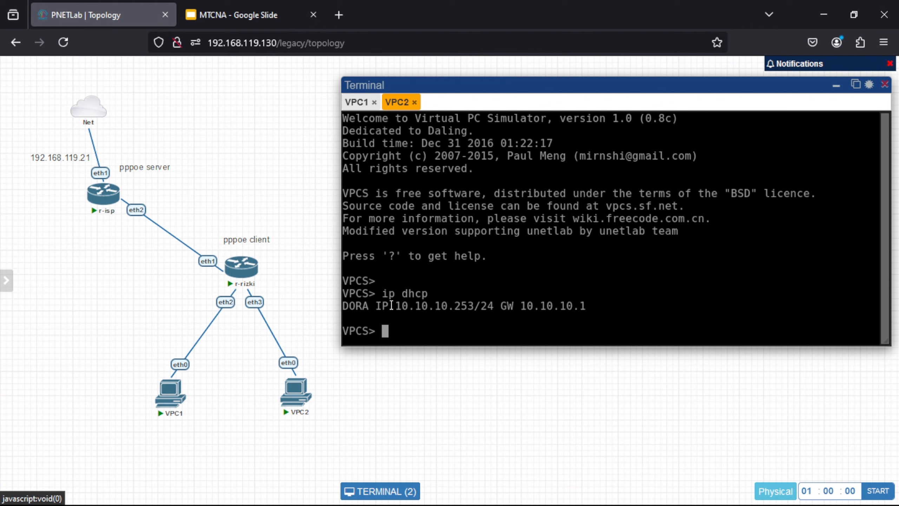
type("ip dhcp")
key("Return")
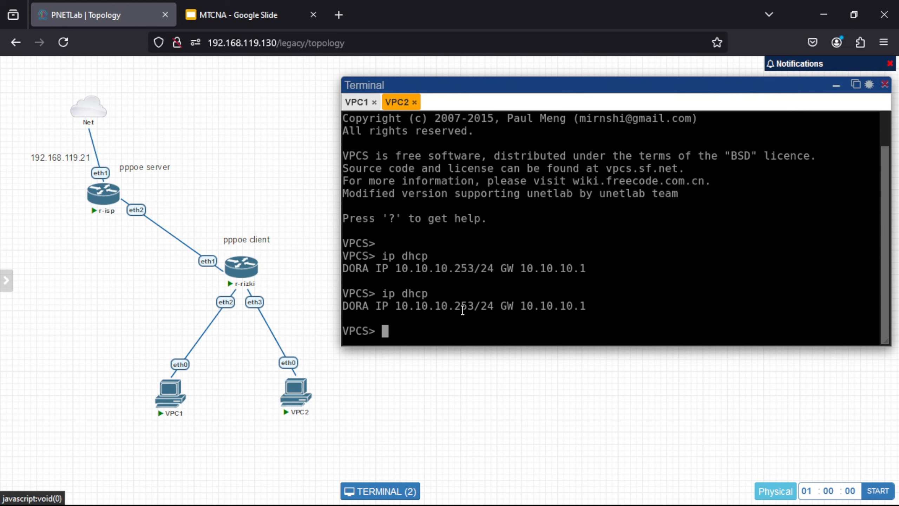
left_click(355, 103)
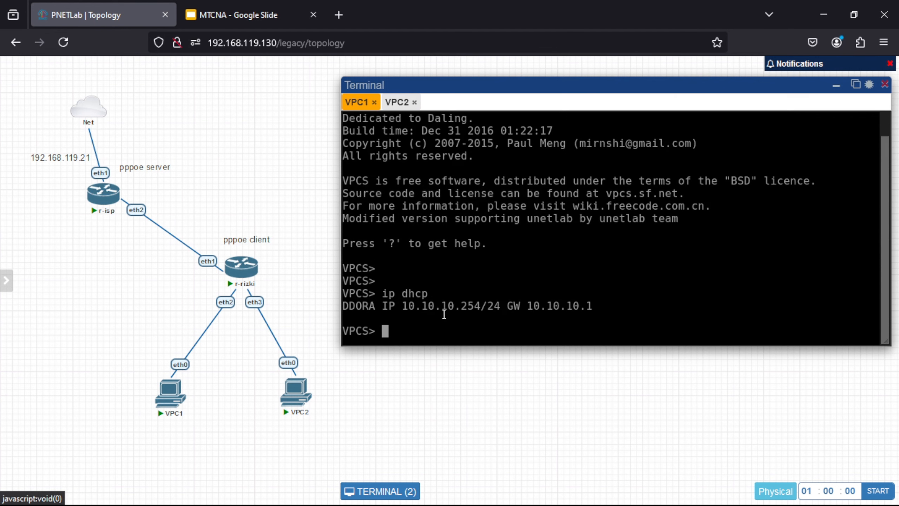
type("ip dhcp")
key("Return")
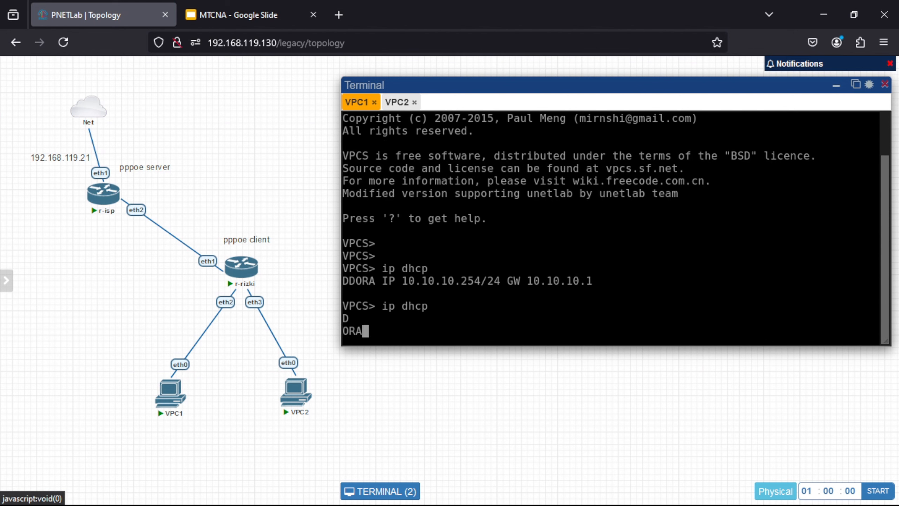
key("Return")
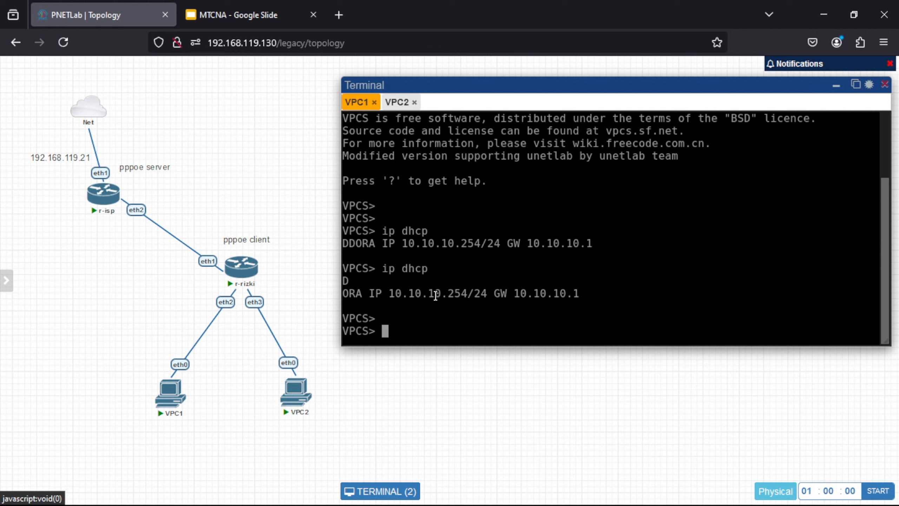
Step: Ping 8.8.8.8 and google.com from VPC1, getting replies from both
type("ping 8.8.8.8")
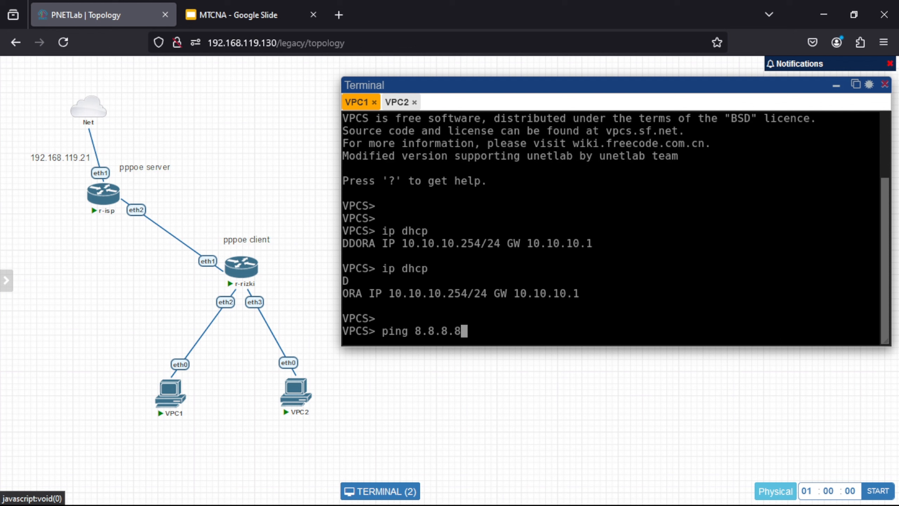
key("Return")
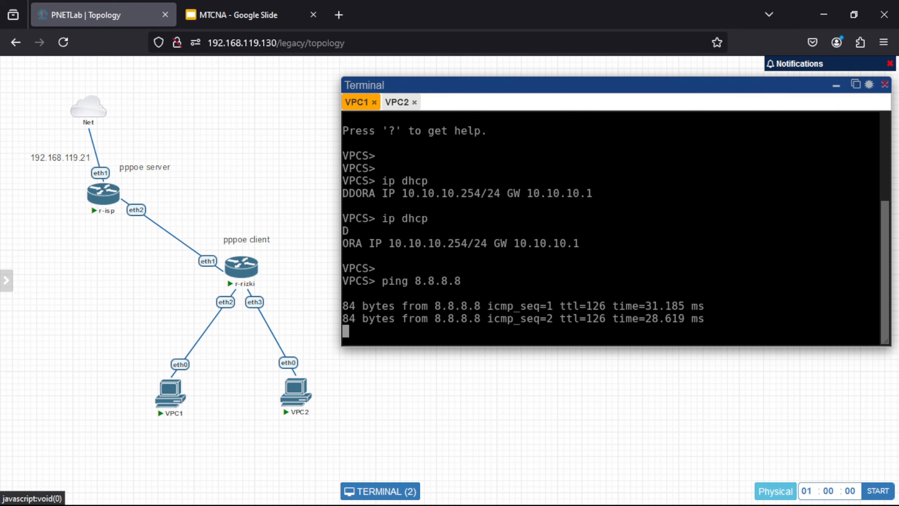
key("ctrl+c")
type("ping ")
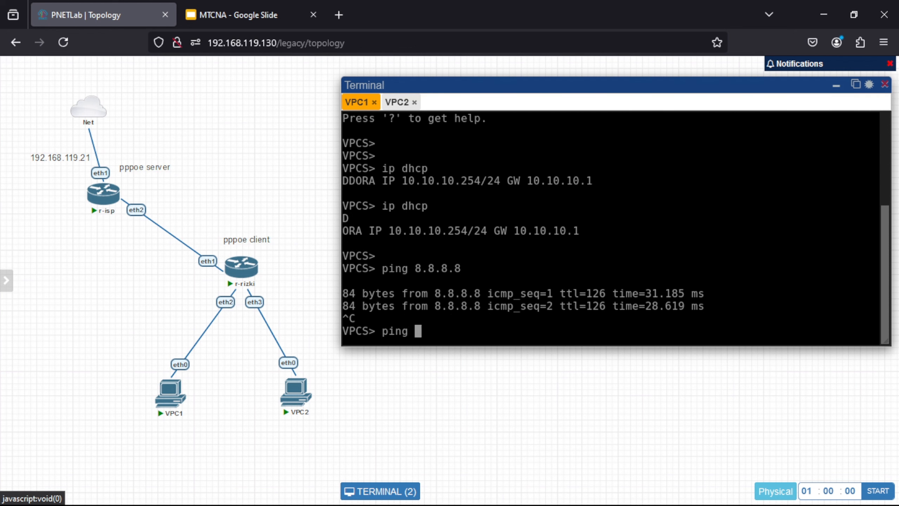
type("google.com")
key("Return")
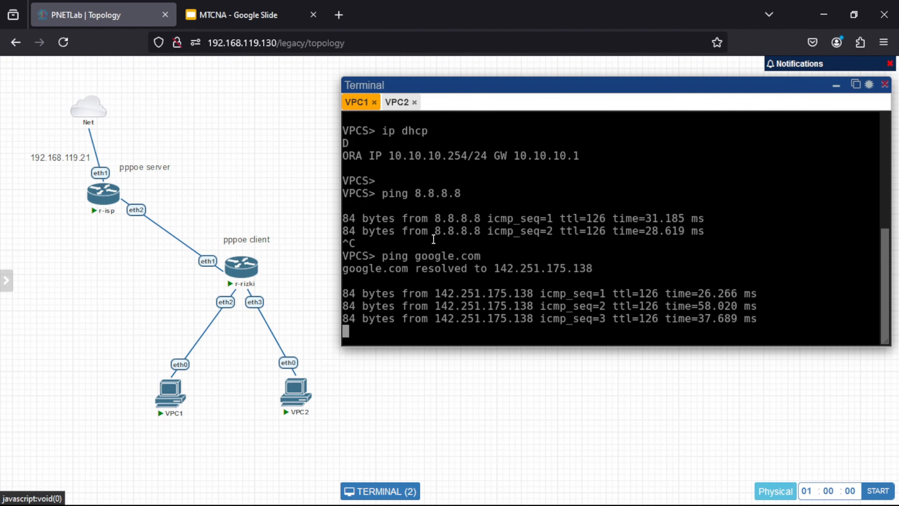
Step: Ping 8.8.8.8 and google.com (142.251.175.139) from VPC2, getting replies from both
left_click(399, 103)
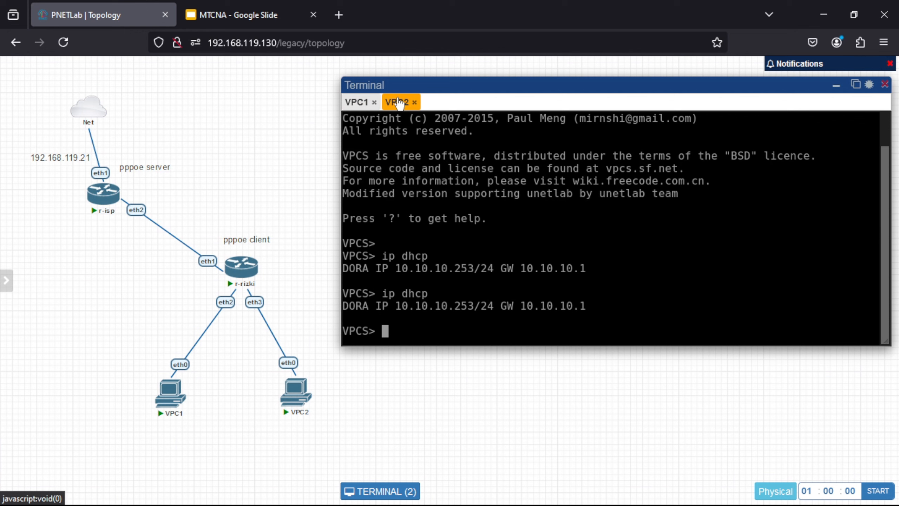
type("ping 8.8.8.8")
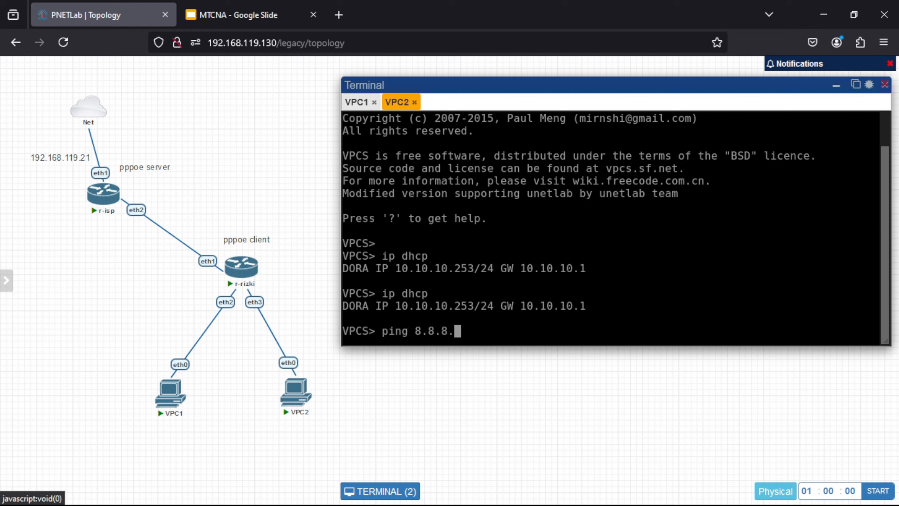
key("Return")
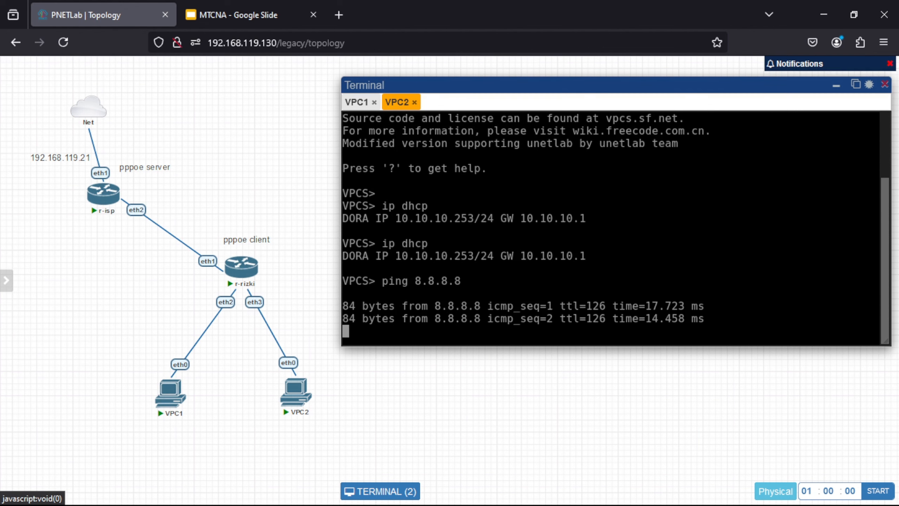
key("ctrl+c")
type("ping ")
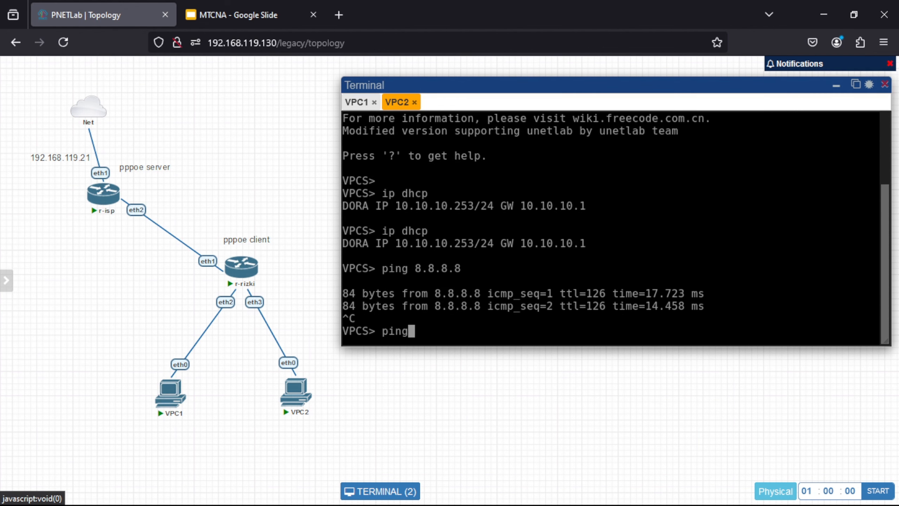
type("google.com")
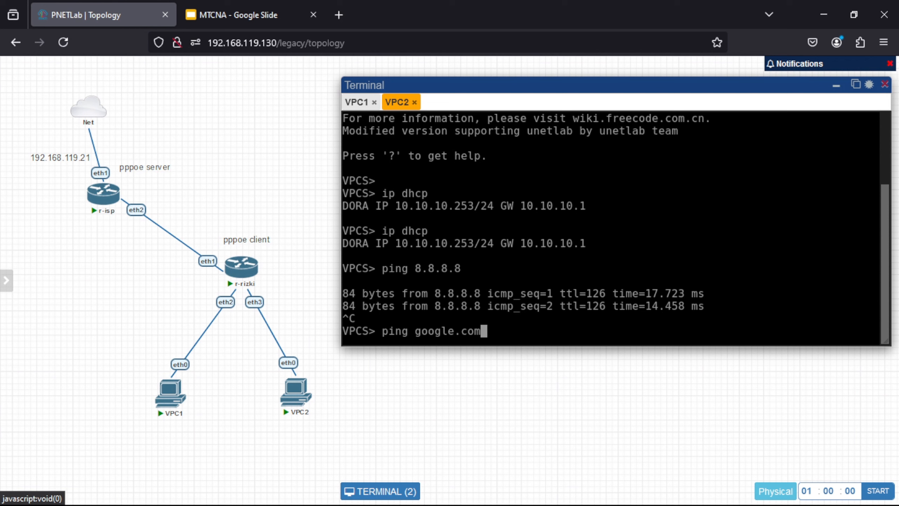
key("Return")
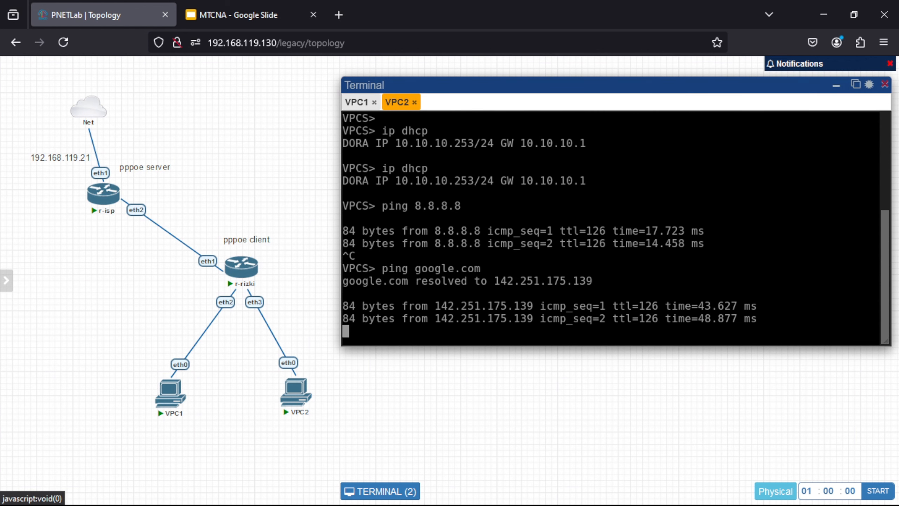
key("ctrl+c")
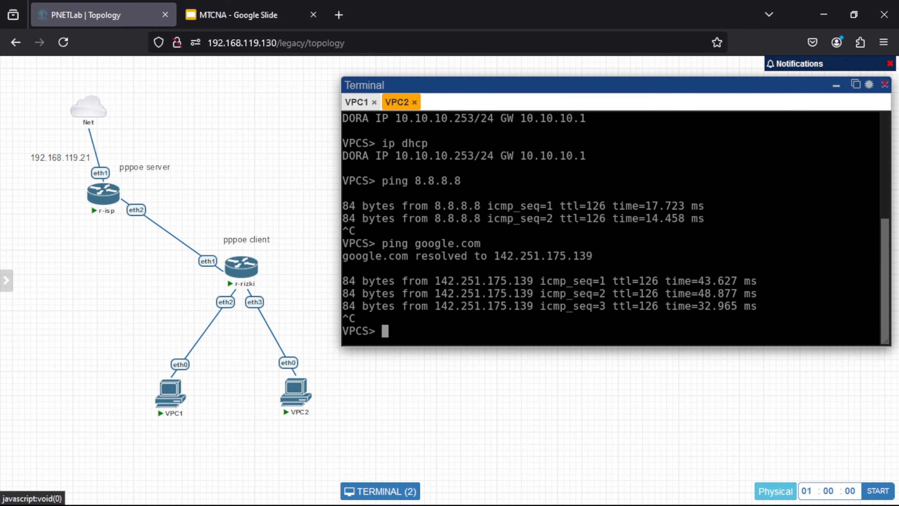